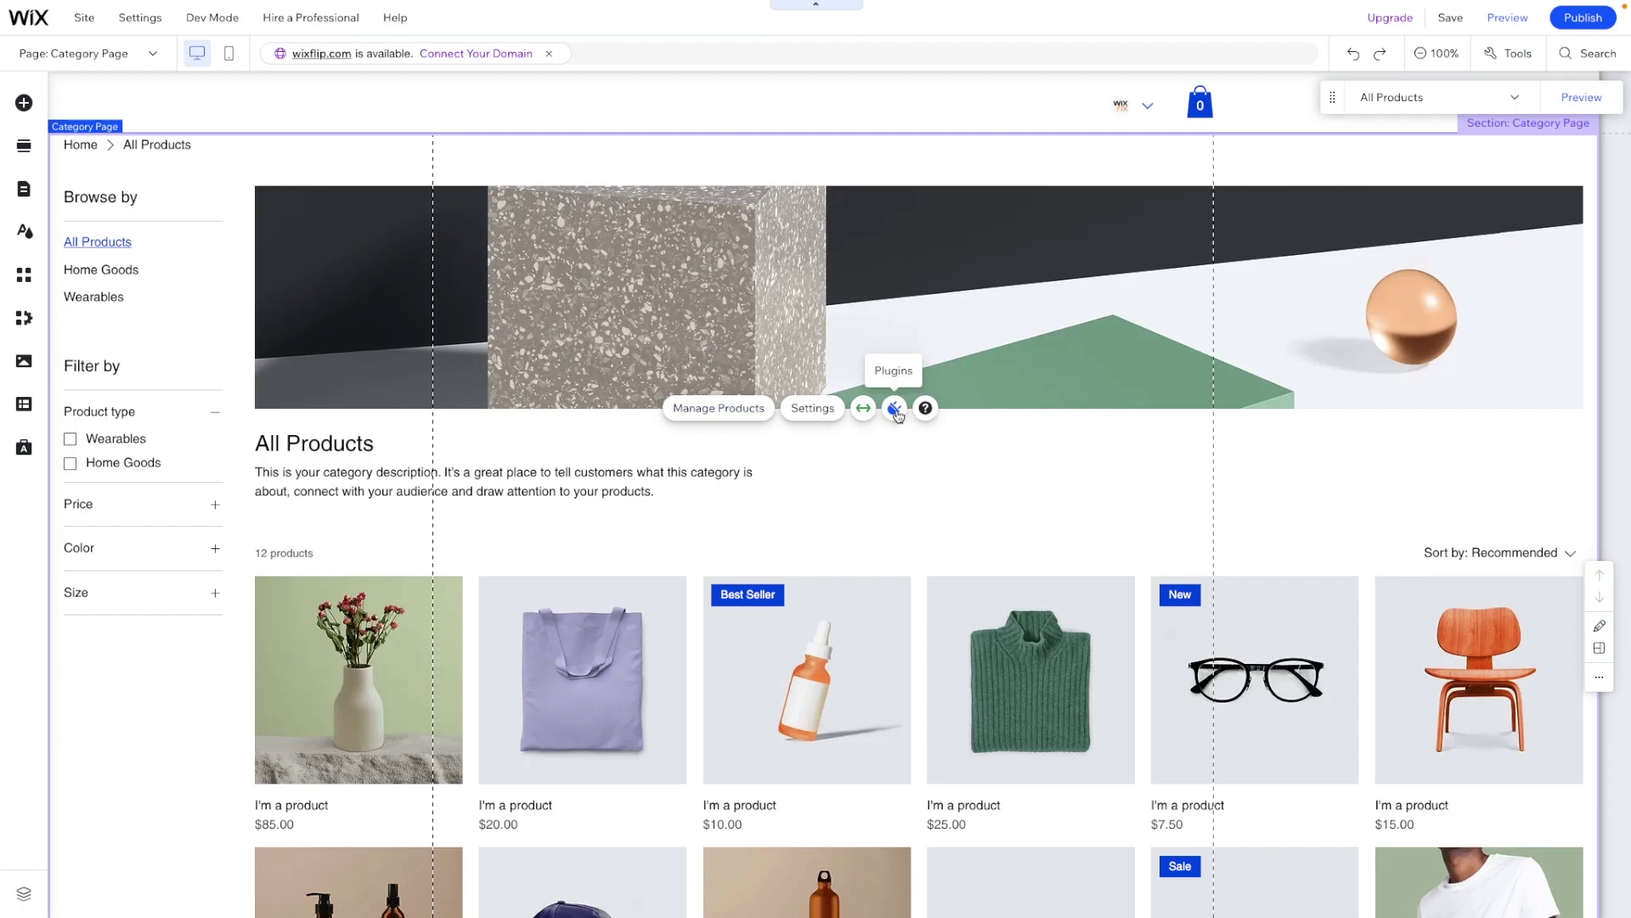
# Add the Wix Reviews Ratings Summary plugin to the product page
pyautogui.click(895, 409)
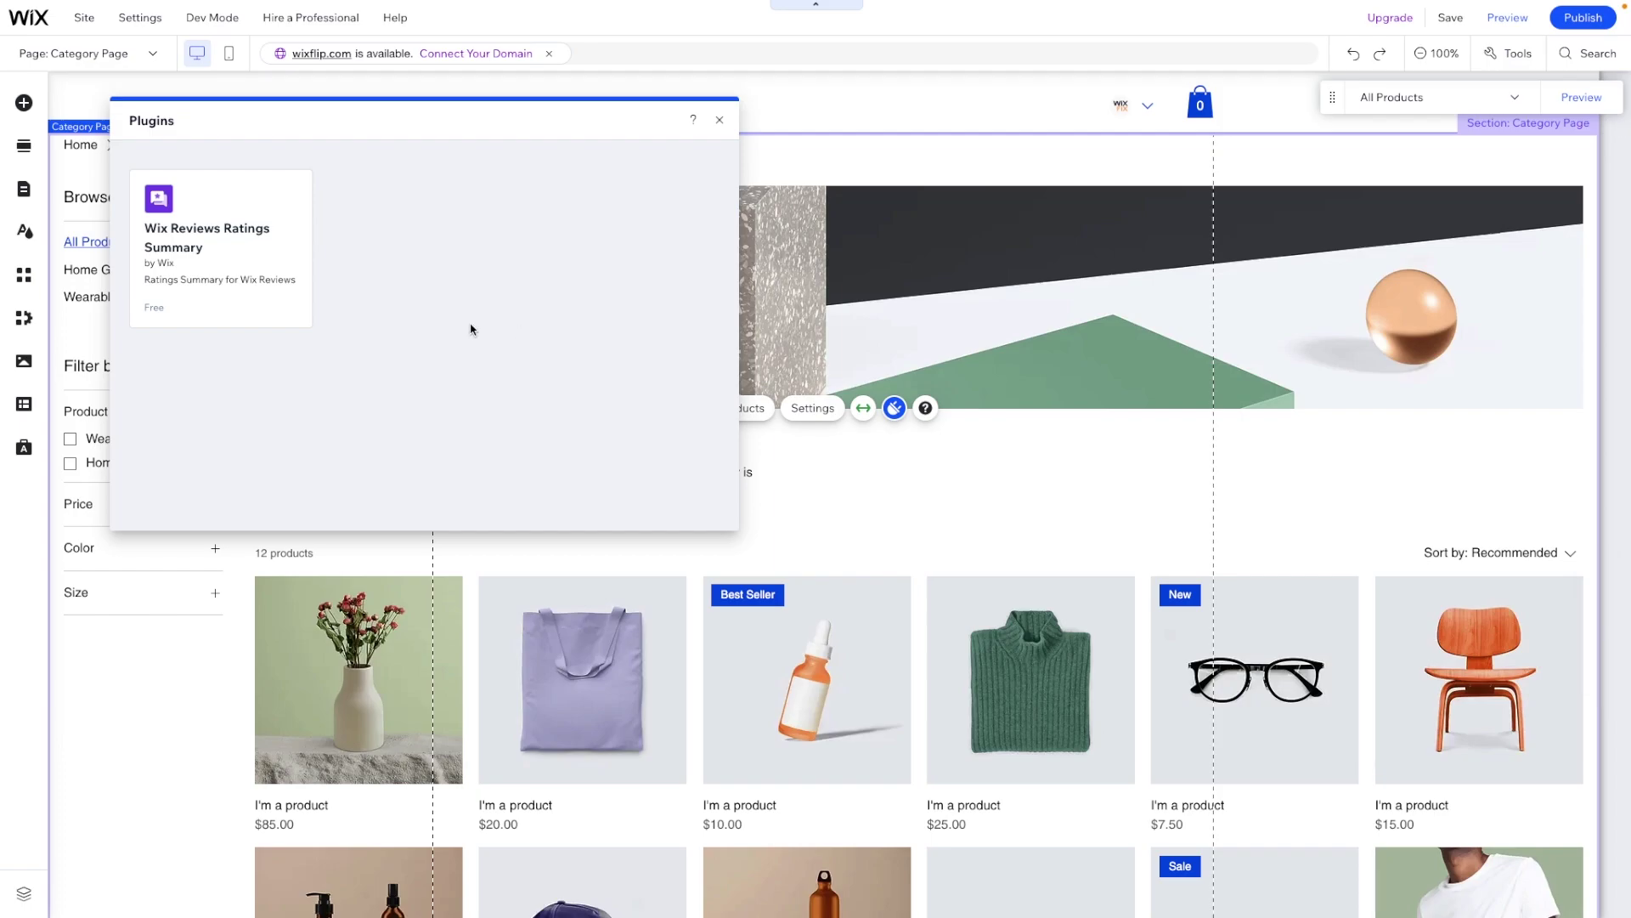
pyautogui.moveTo(284, 258)
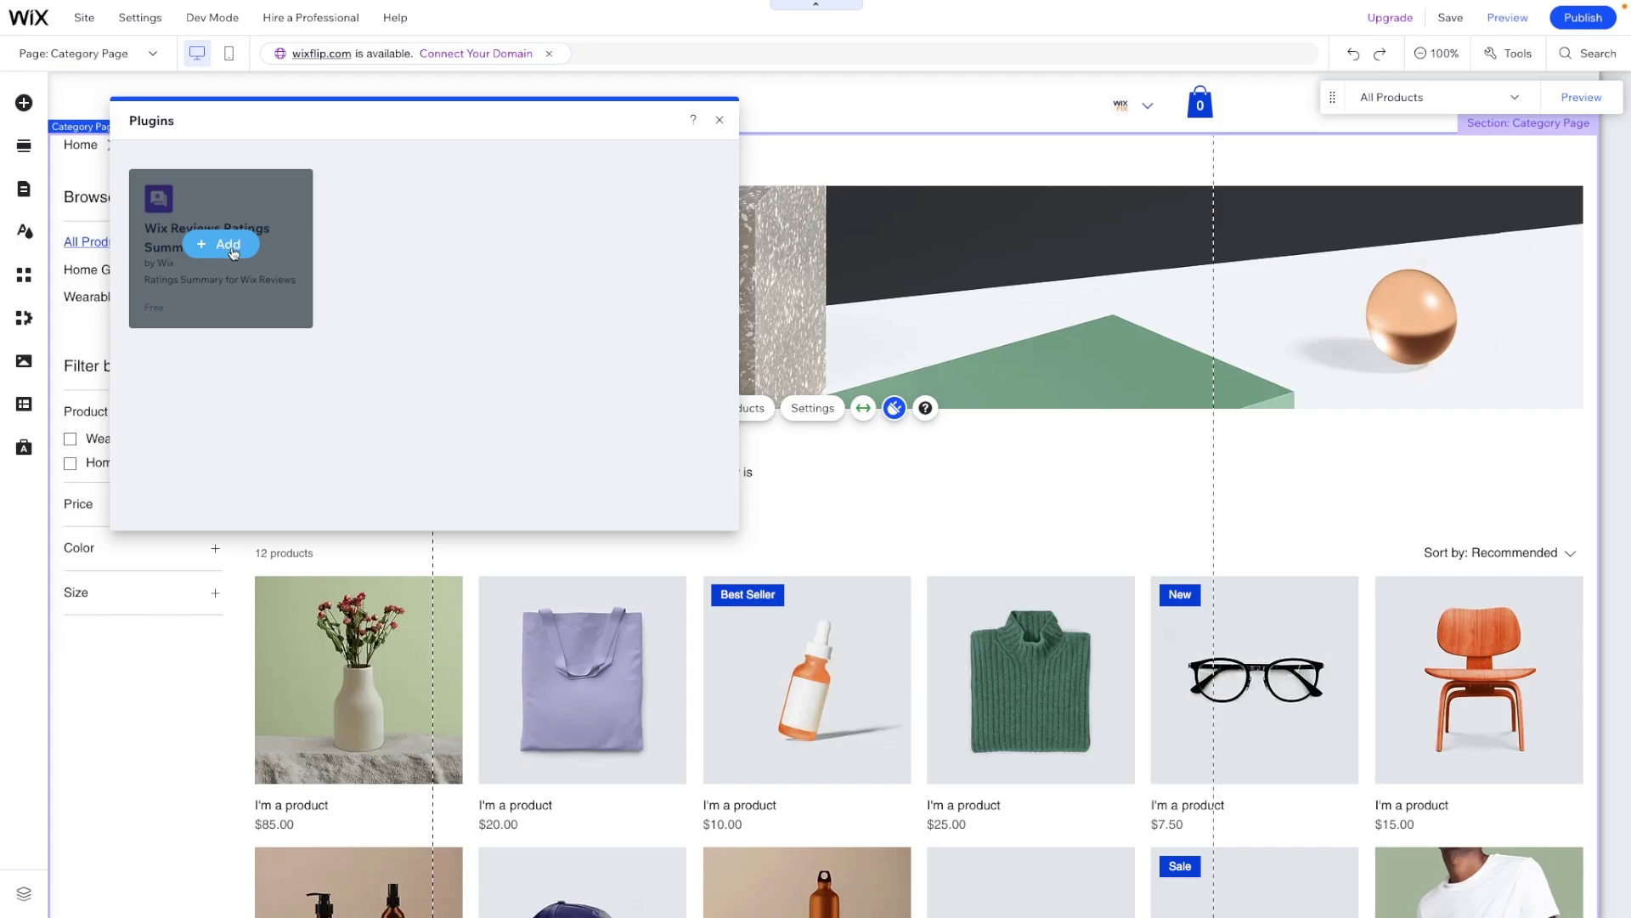
pyautogui.click(231, 248)
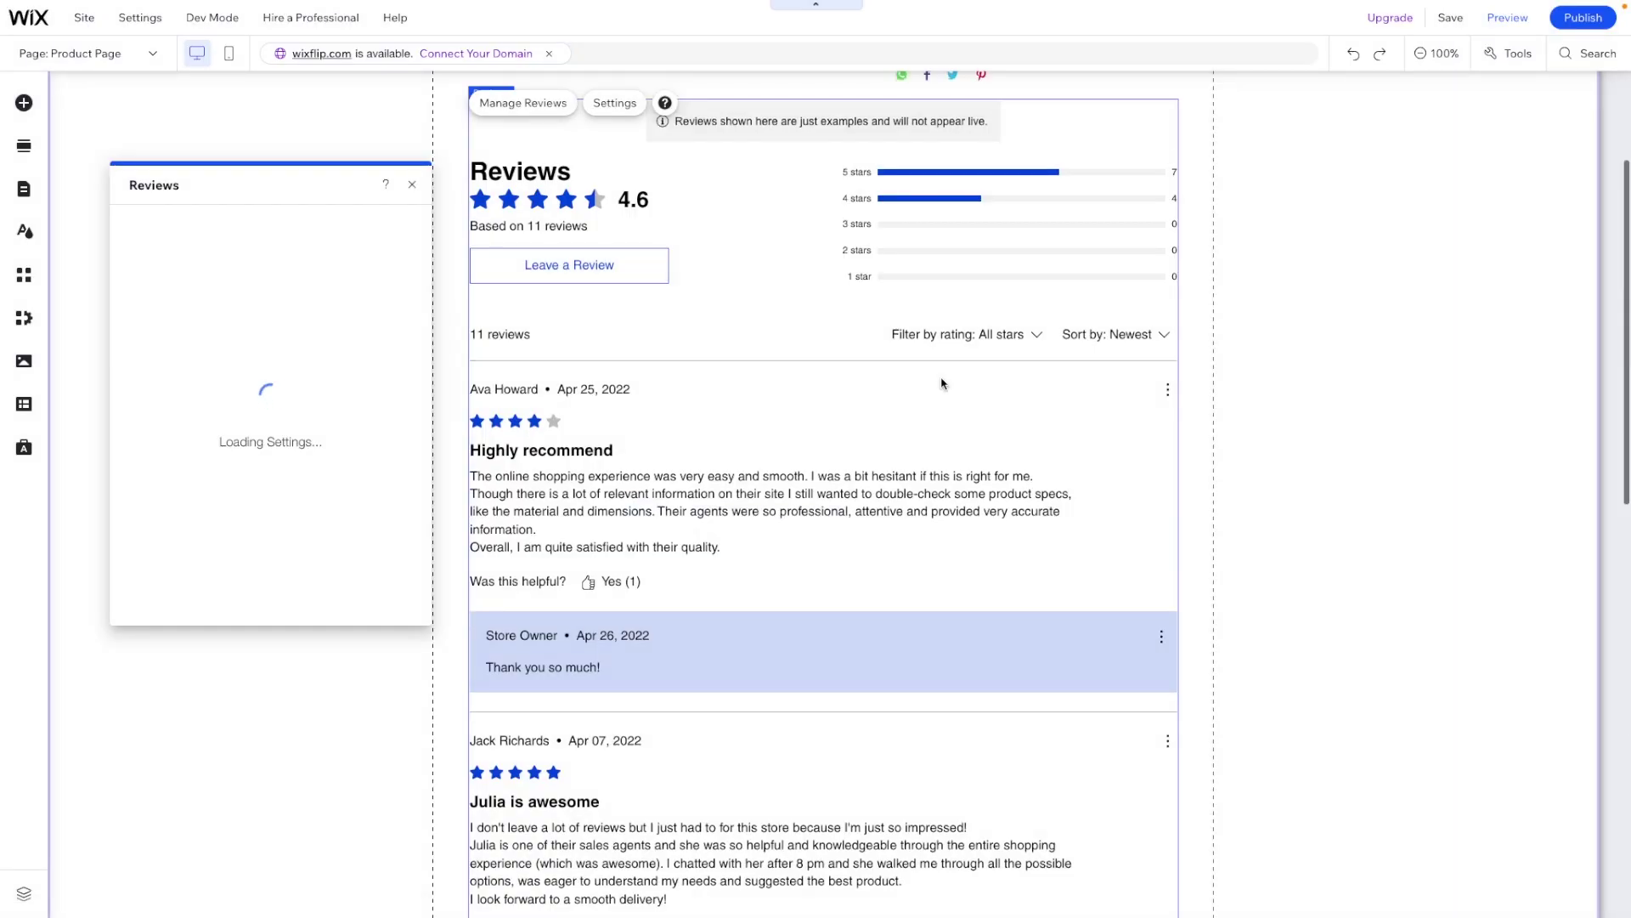
pyautogui.click(411, 185)
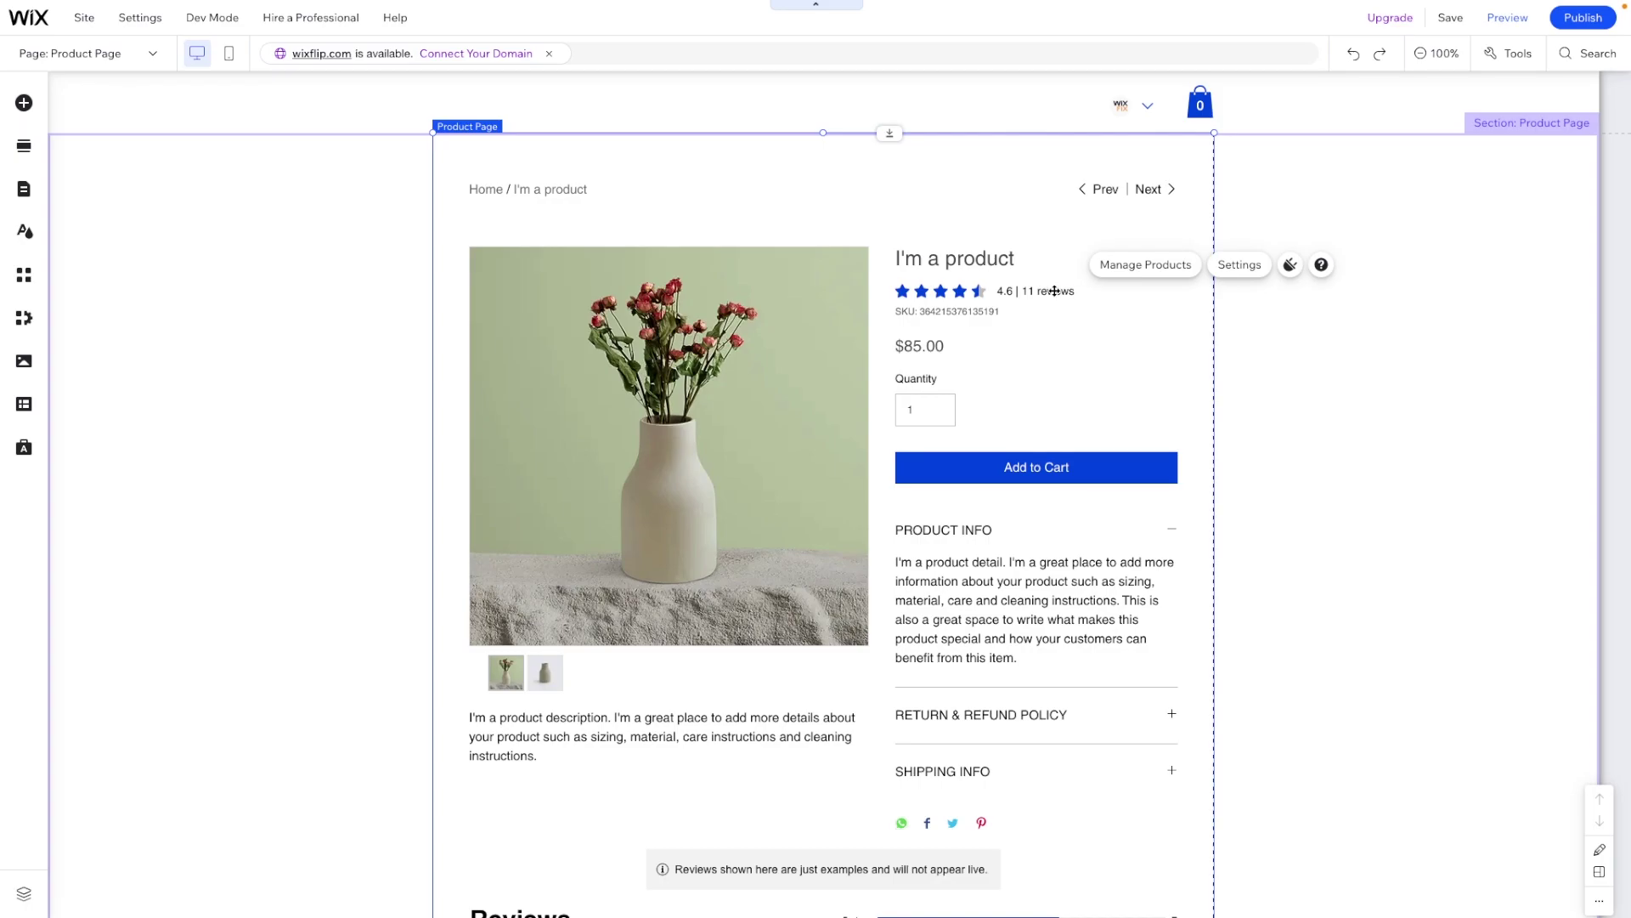
# Check the new star rating summary under the title and the Reviews section below
pyautogui.click(941, 291)
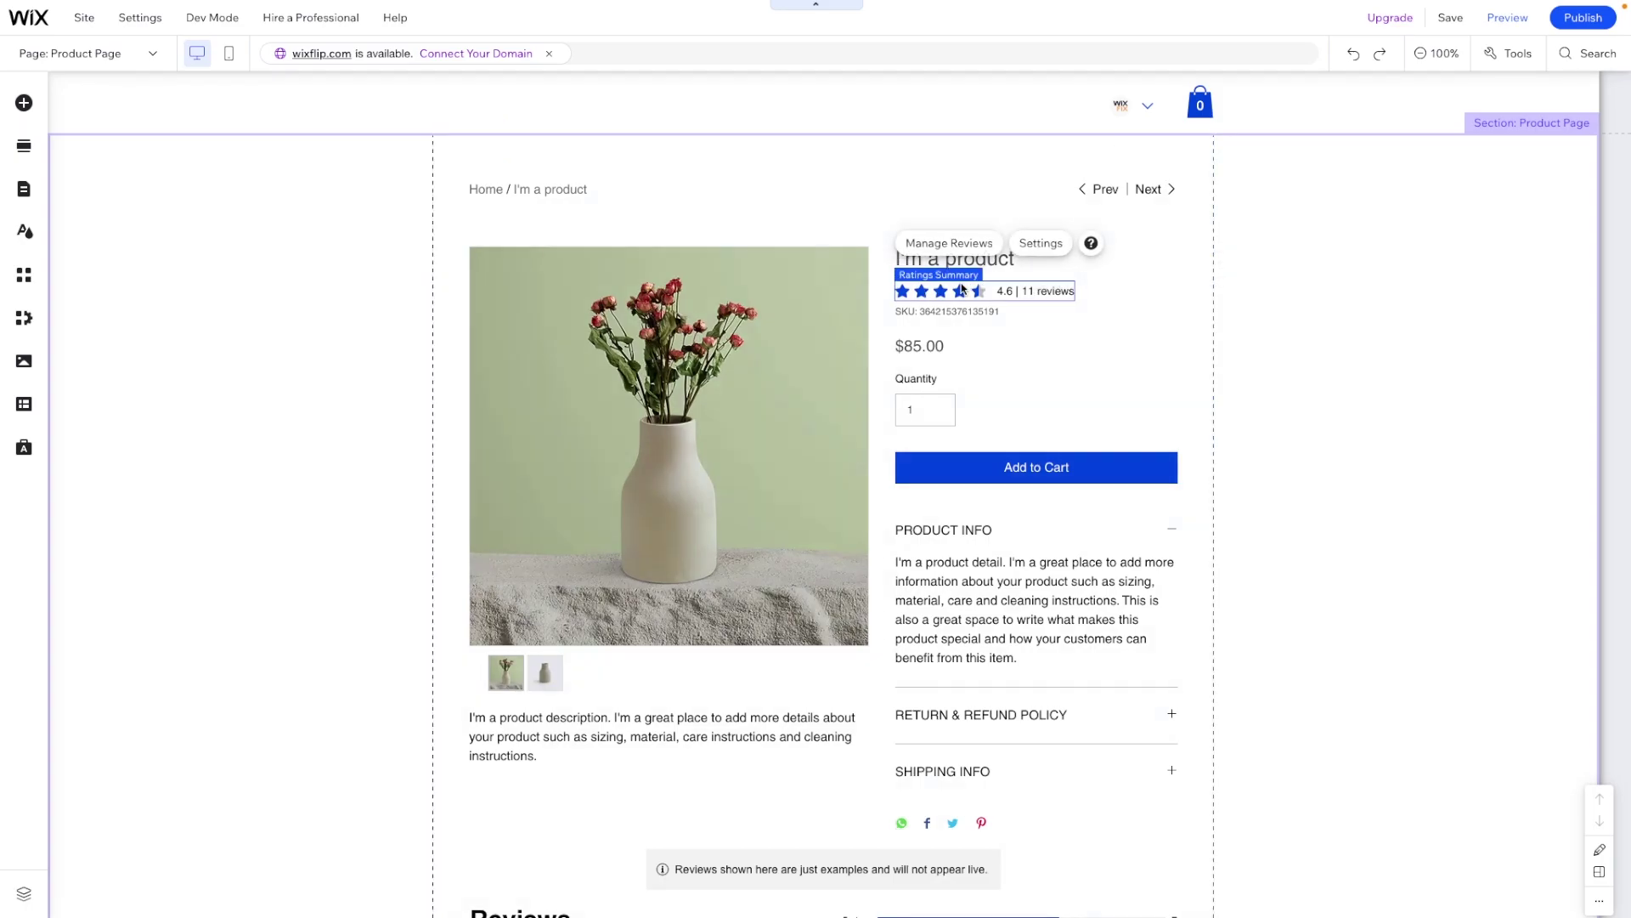
pyautogui.click(1170, 370)
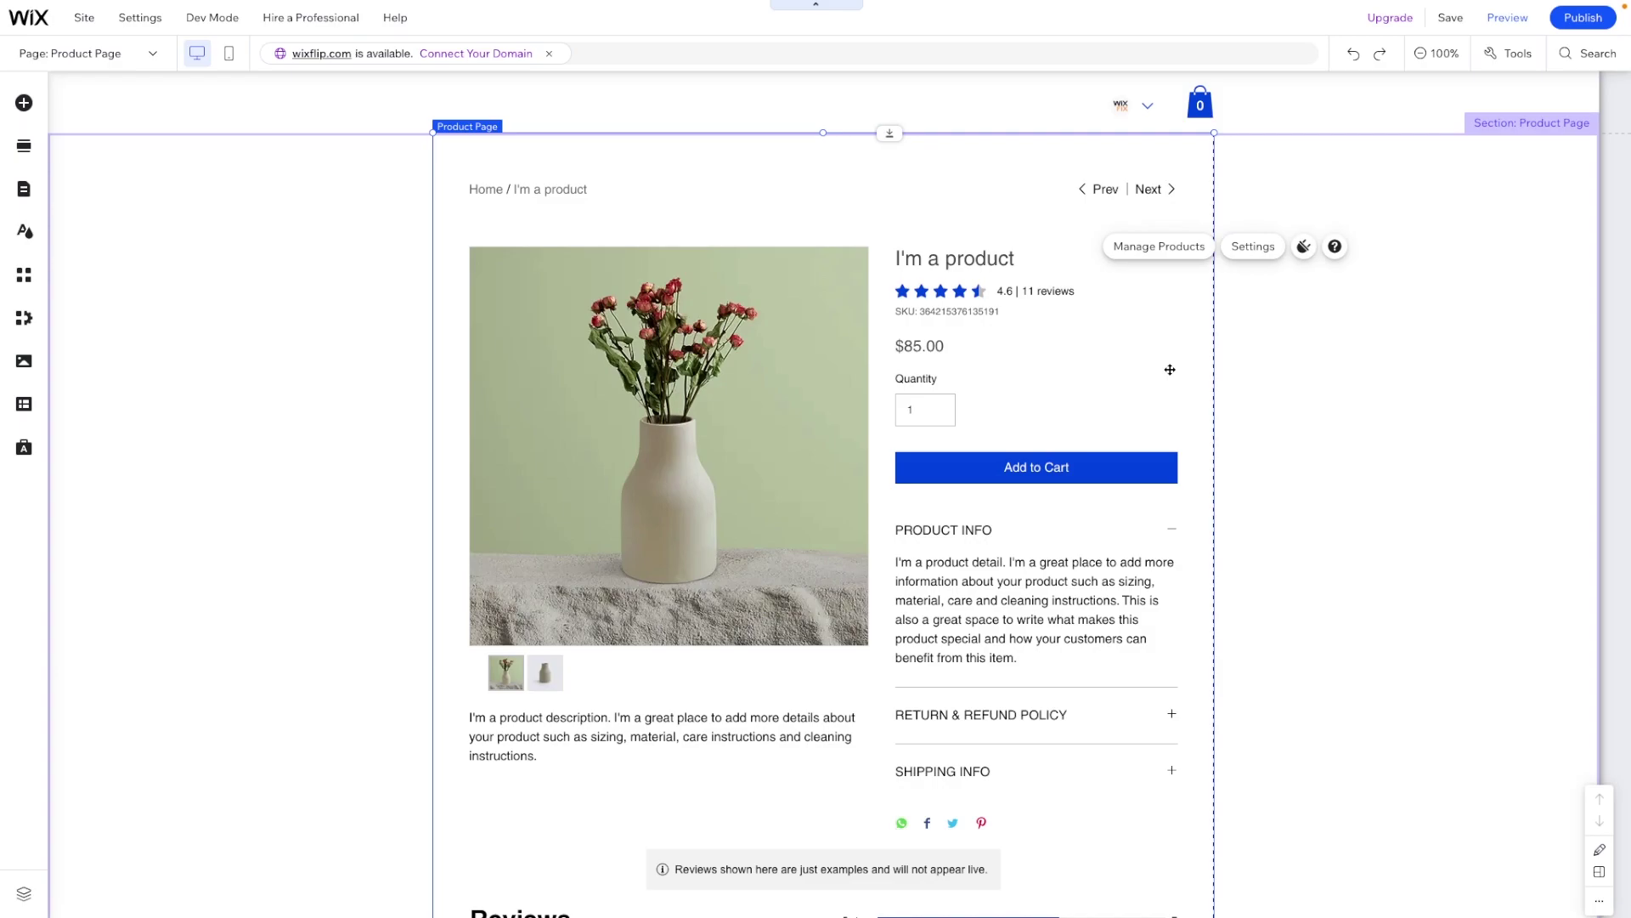
pyautogui.scroll(-8, 1271, 376)
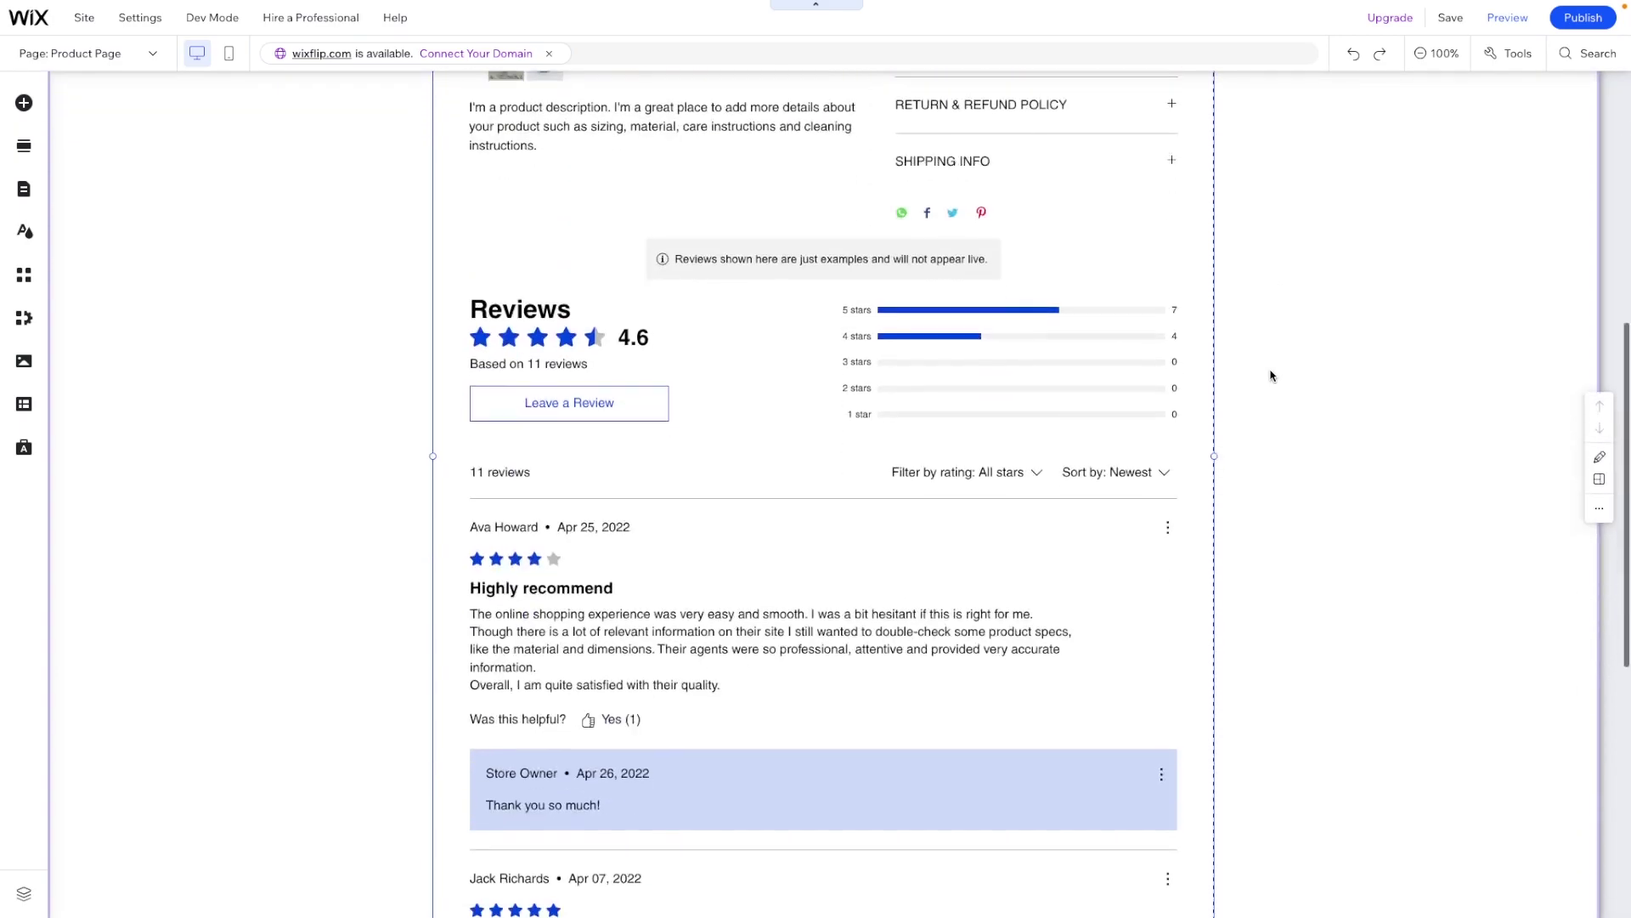
pyautogui.click(721, 348)
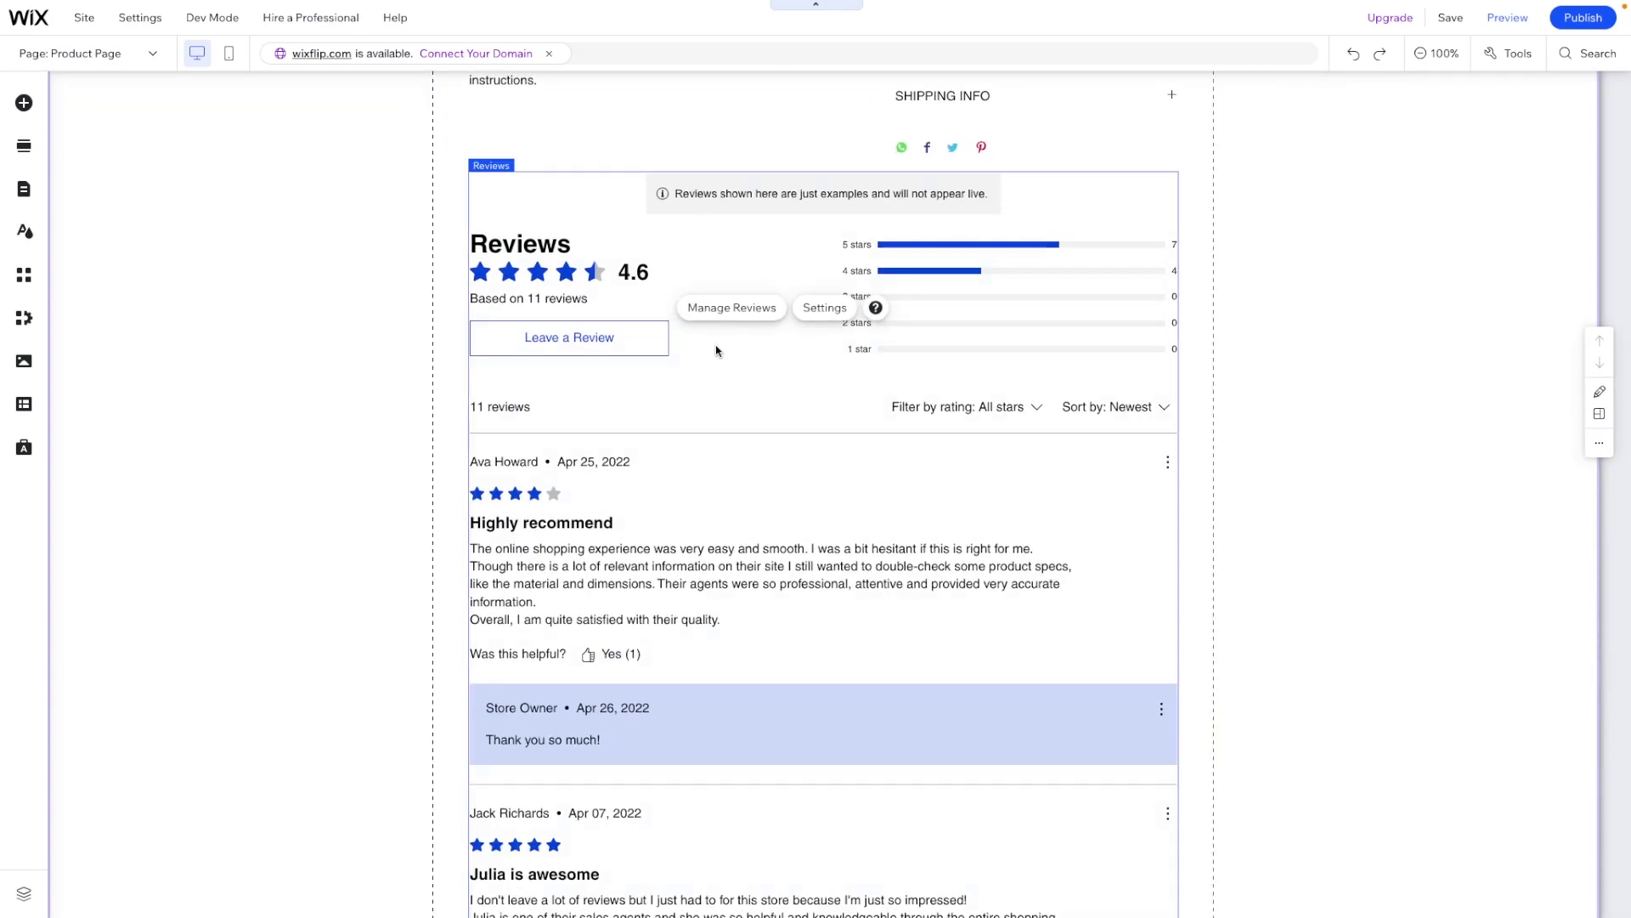
pyautogui.scroll(-6, 829, 468)
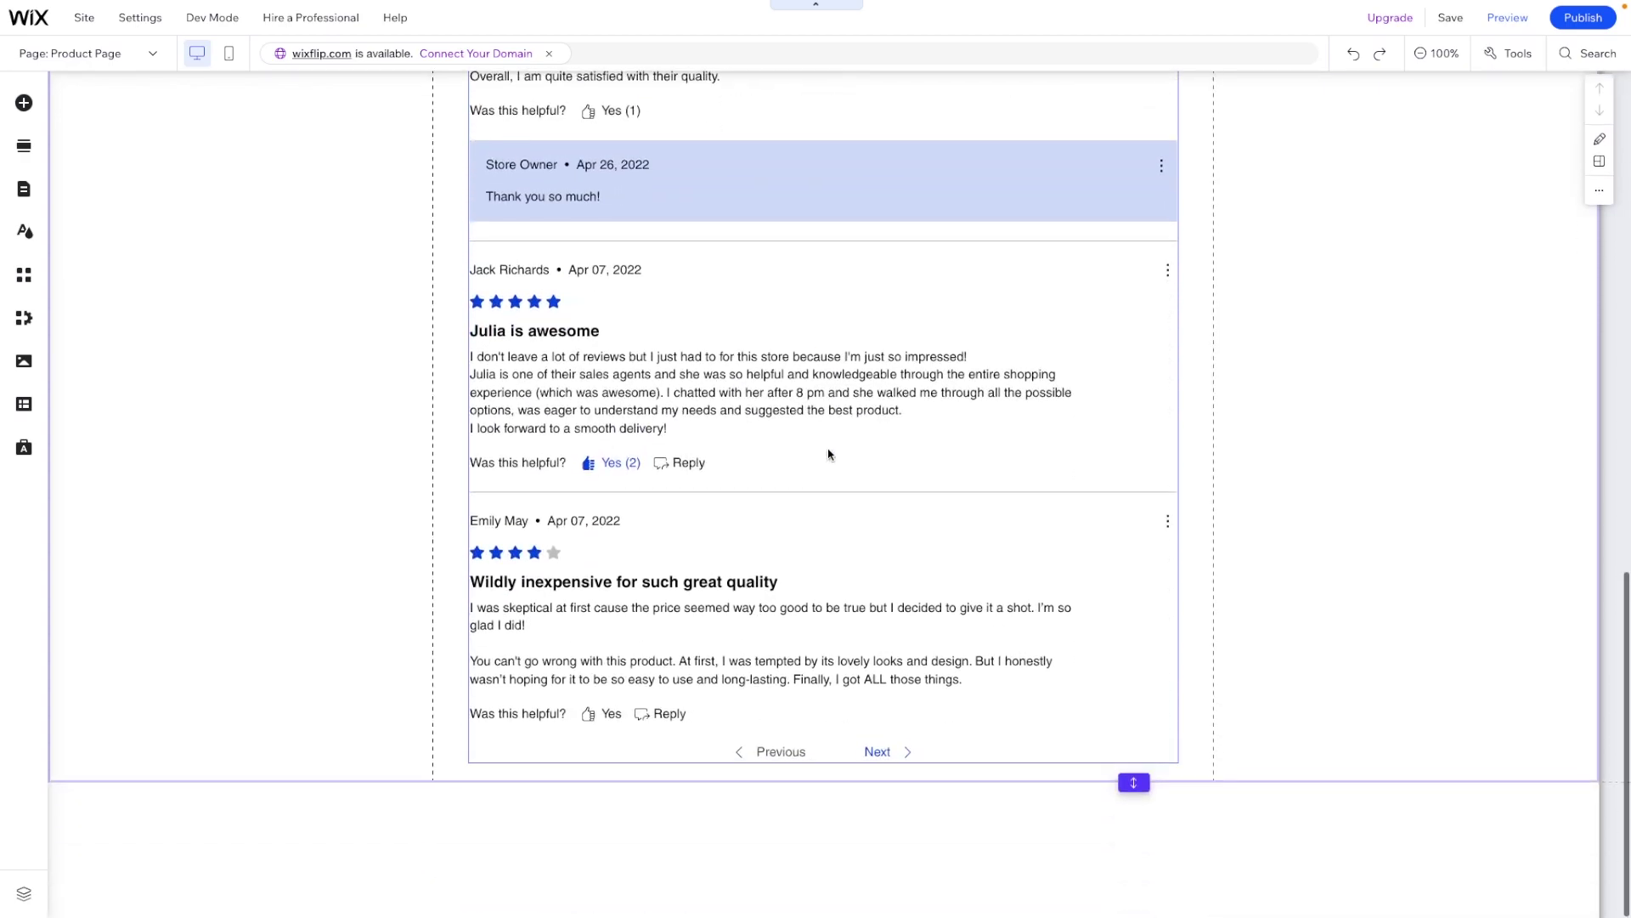
pyautogui.scroll(12, 828, 453)
pyautogui.scroll(-6, 827, 452)
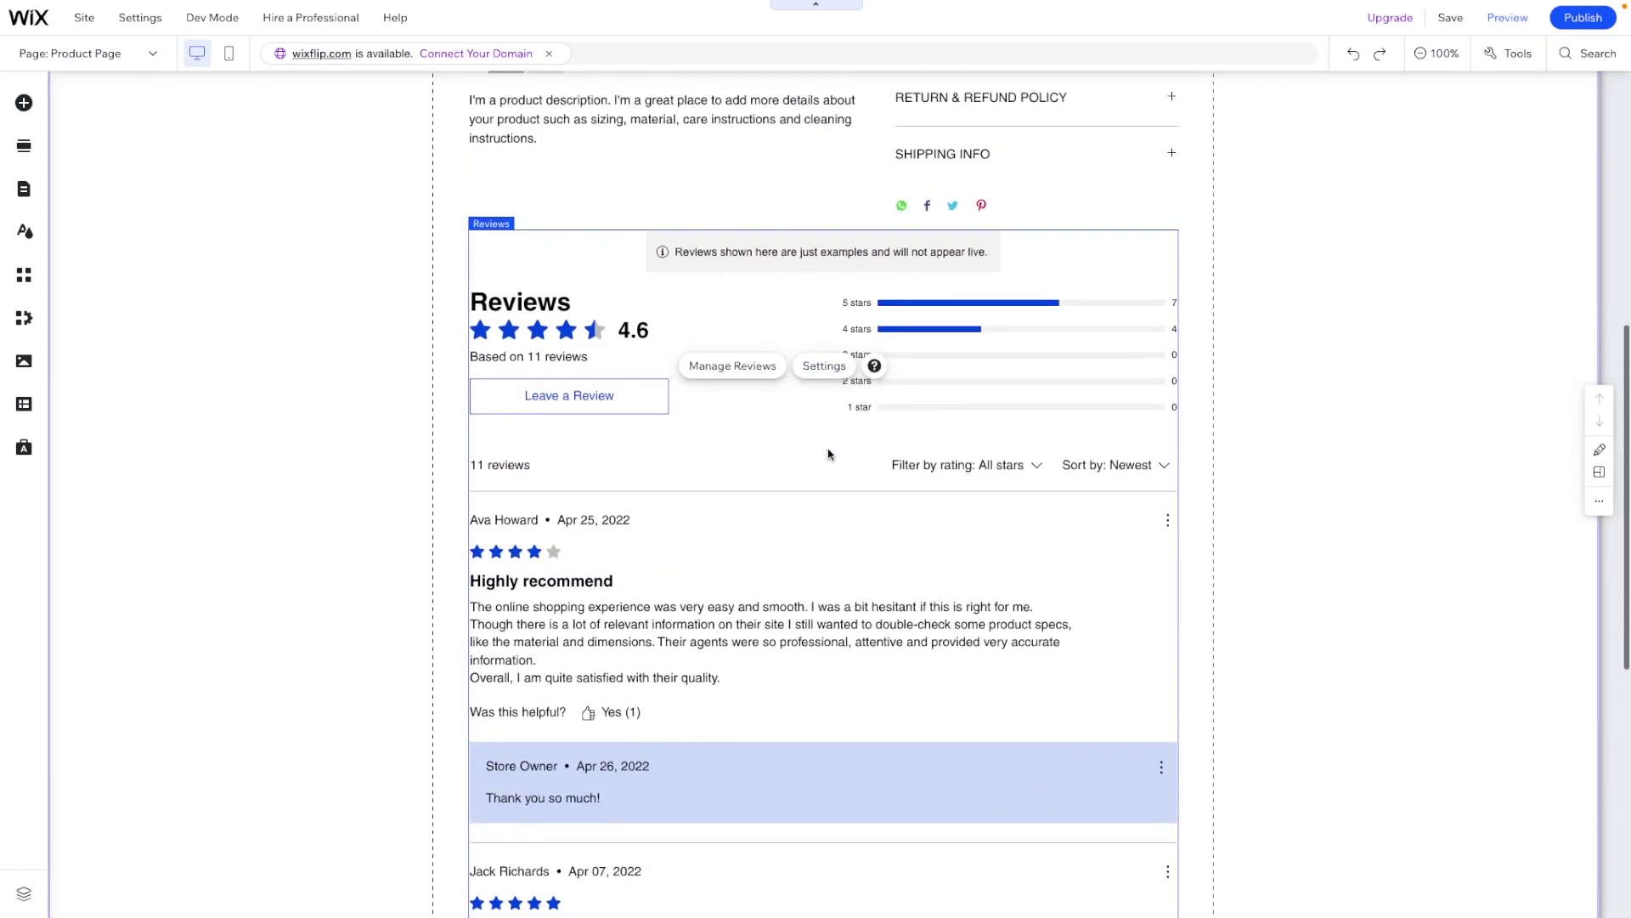
# Try Large Cards, then set the Reviews layout to two-column Small Cards
pyautogui.click(824, 366)
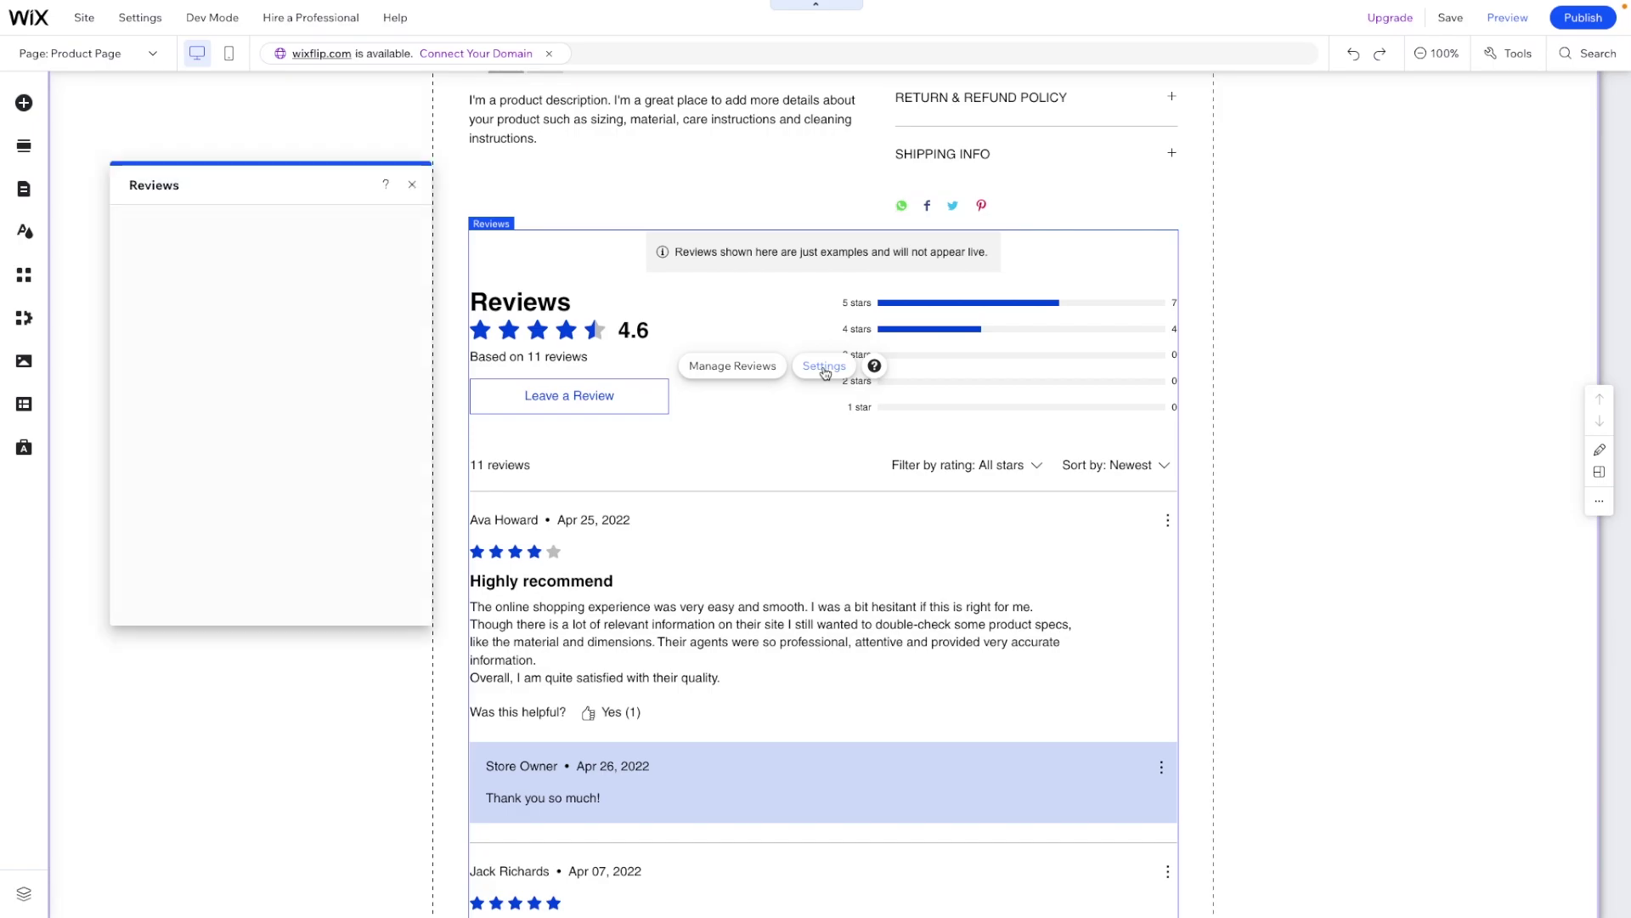
pyautogui.click(148, 282)
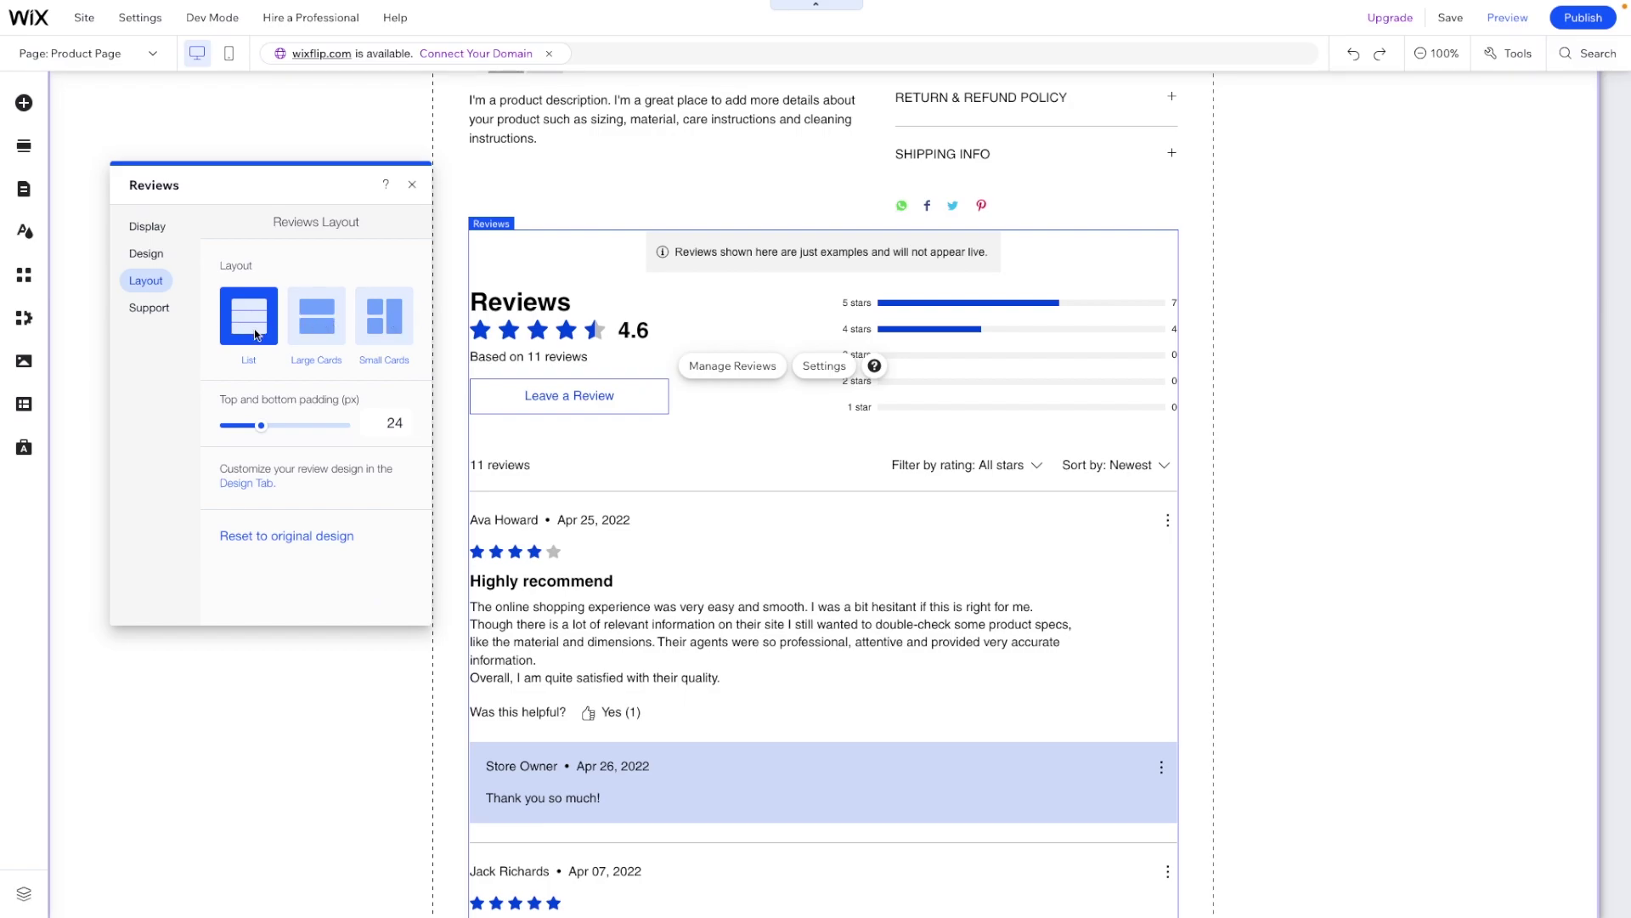
pyautogui.scroll(-4, 452, 405)
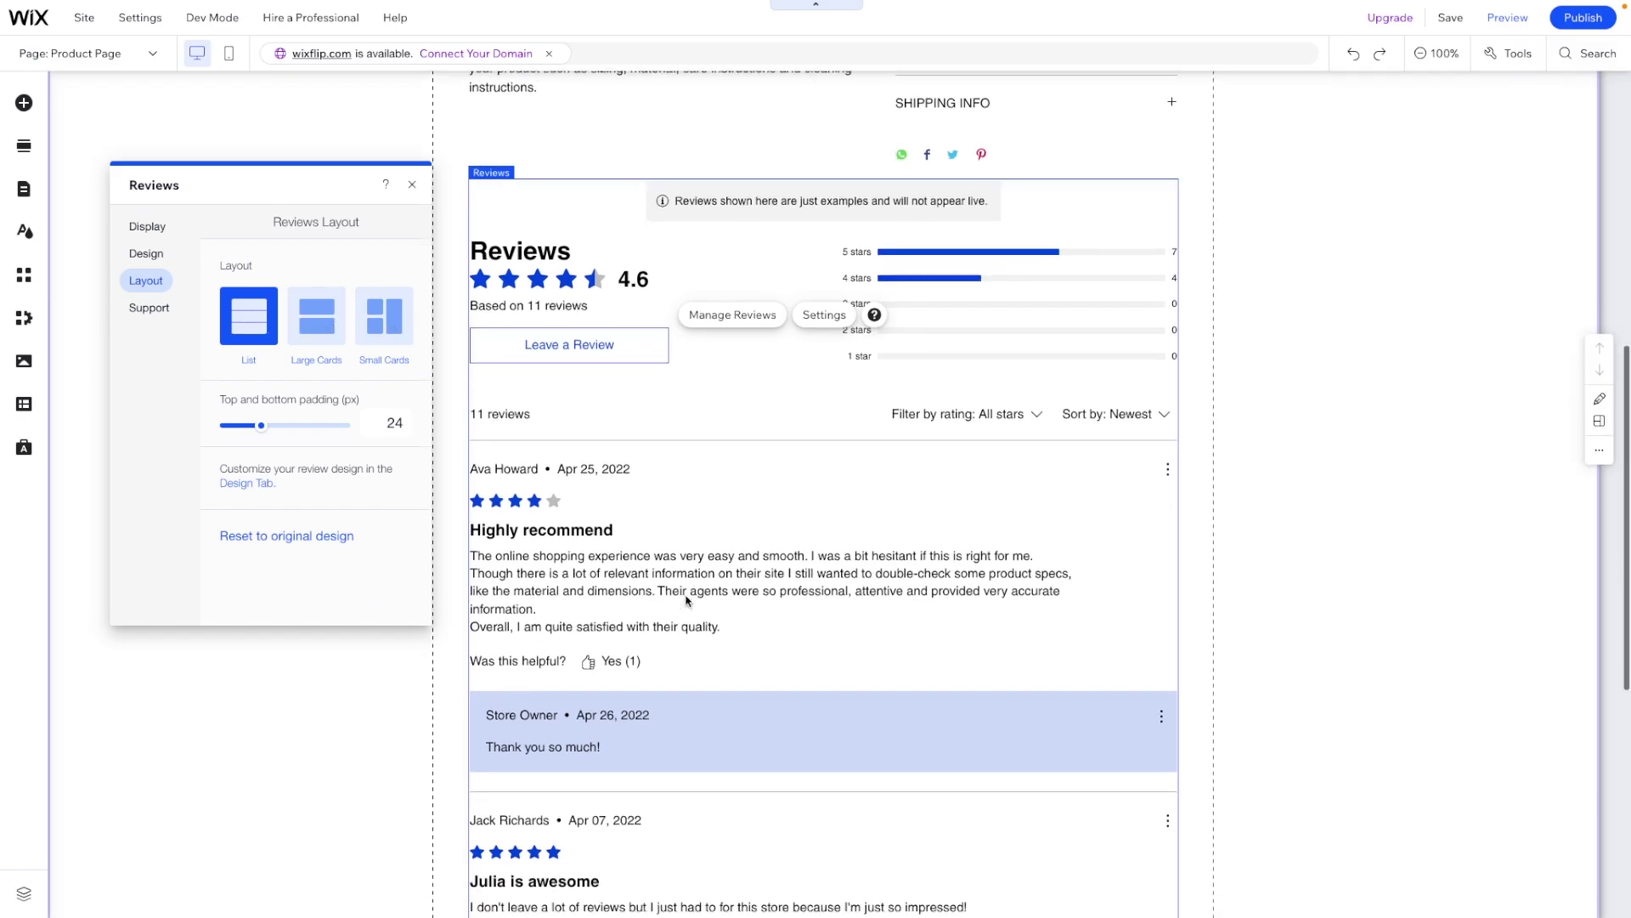
pyautogui.click(310, 329)
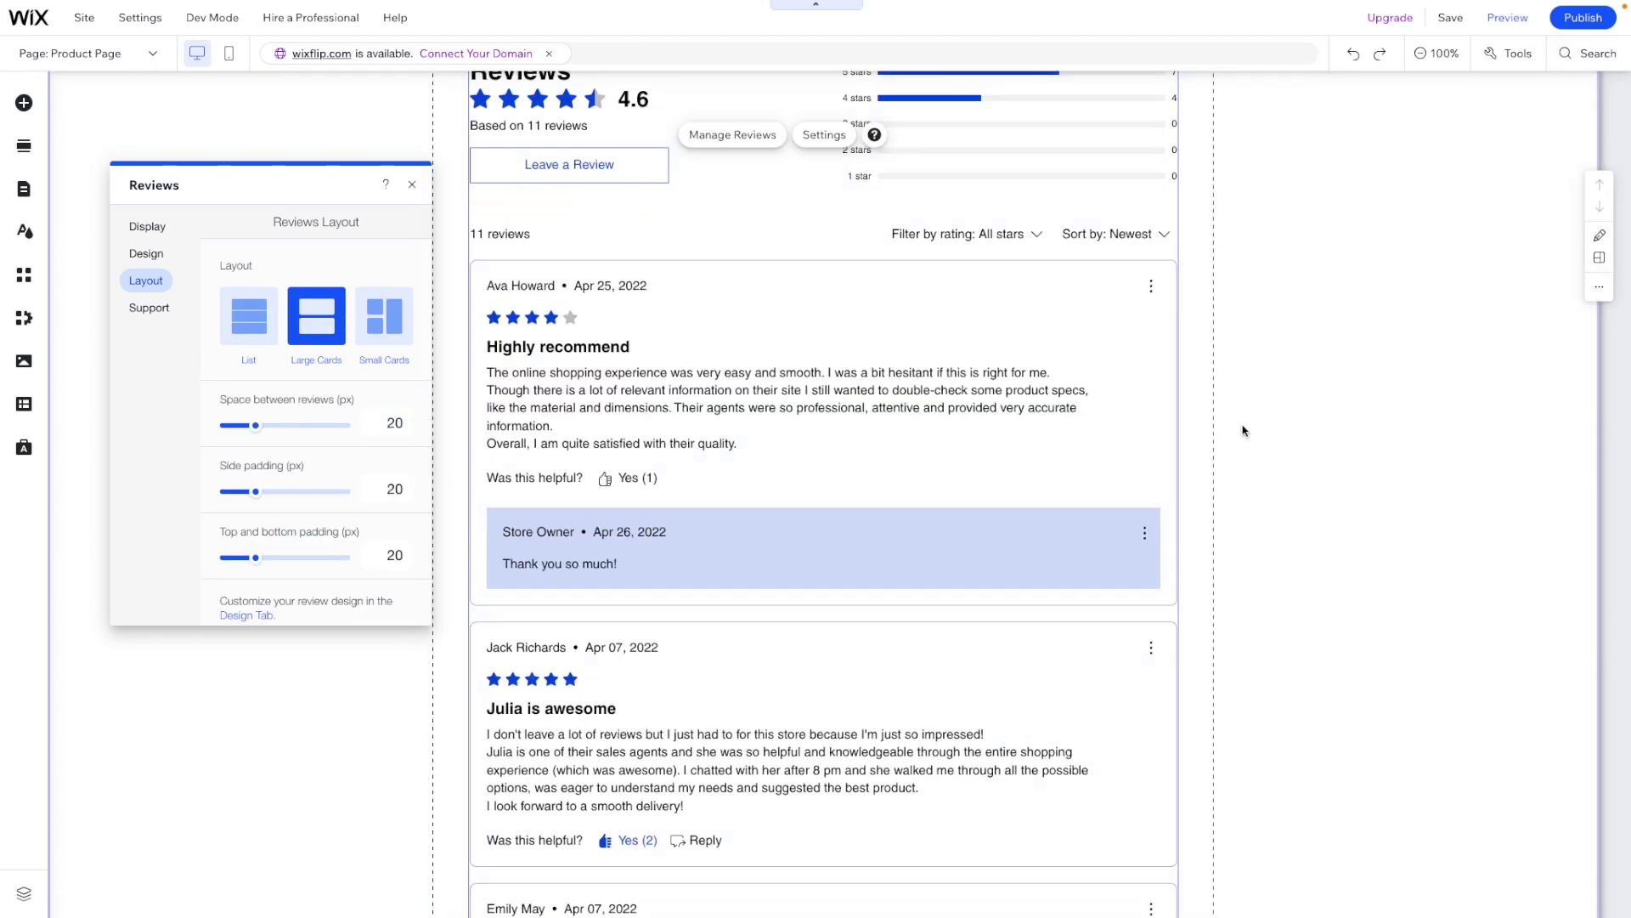
pyautogui.scroll(-4, 1242, 431)
pyautogui.scroll(2, 1223, 431)
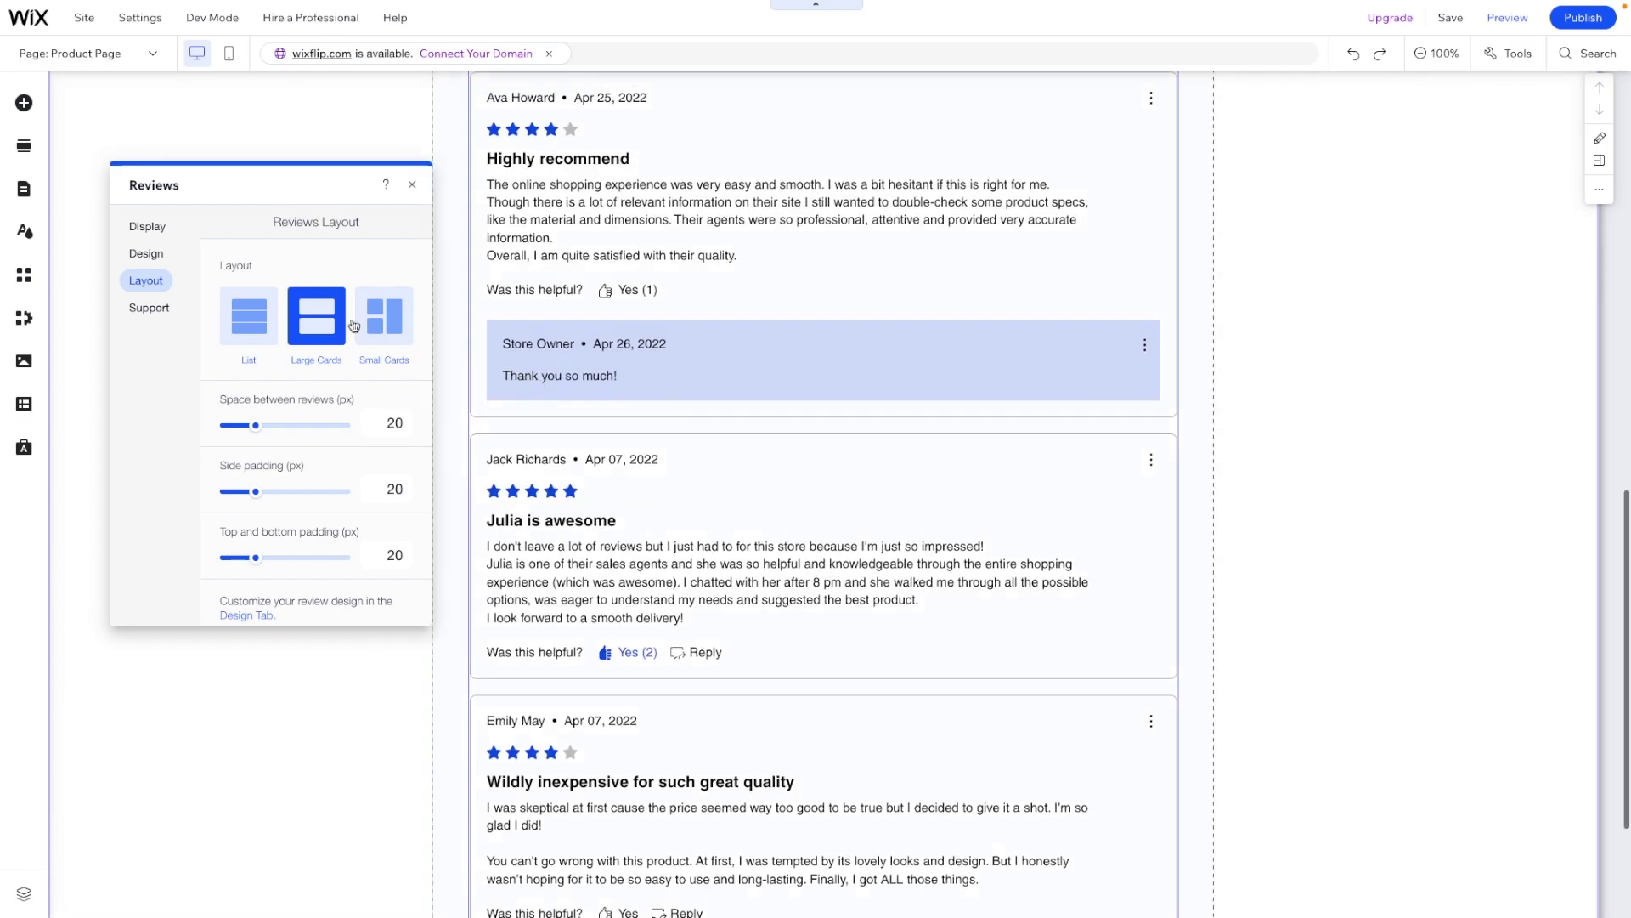
pyautogui.click(378, 321)
pyautogui.scroll(4, 1249, 387)
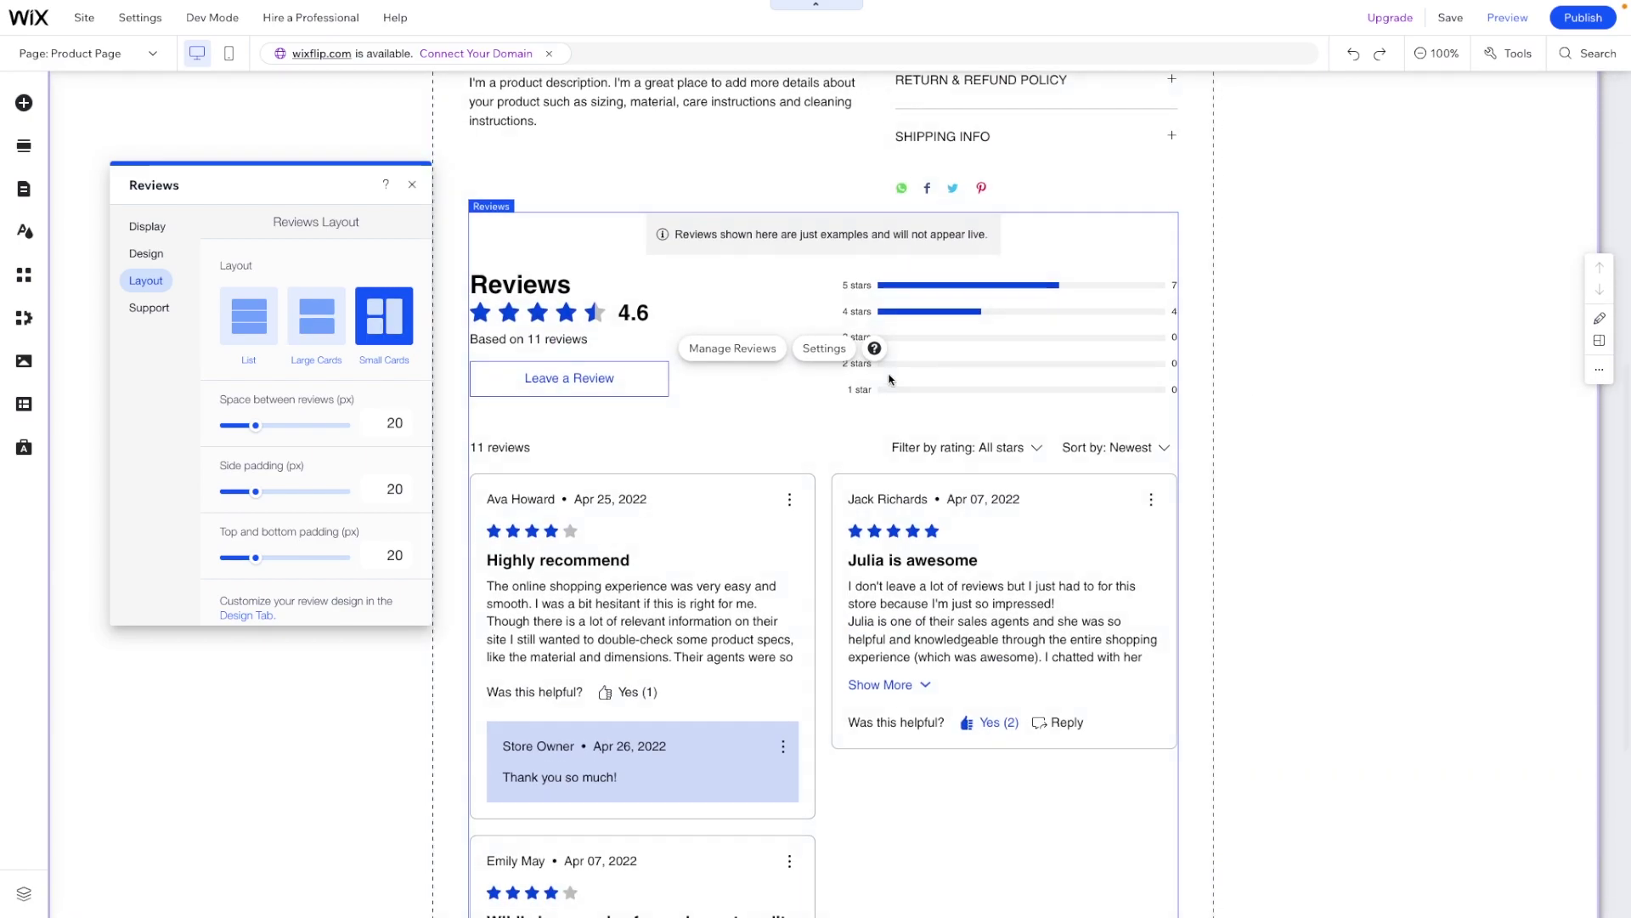
pyautogui.click(145, 254)
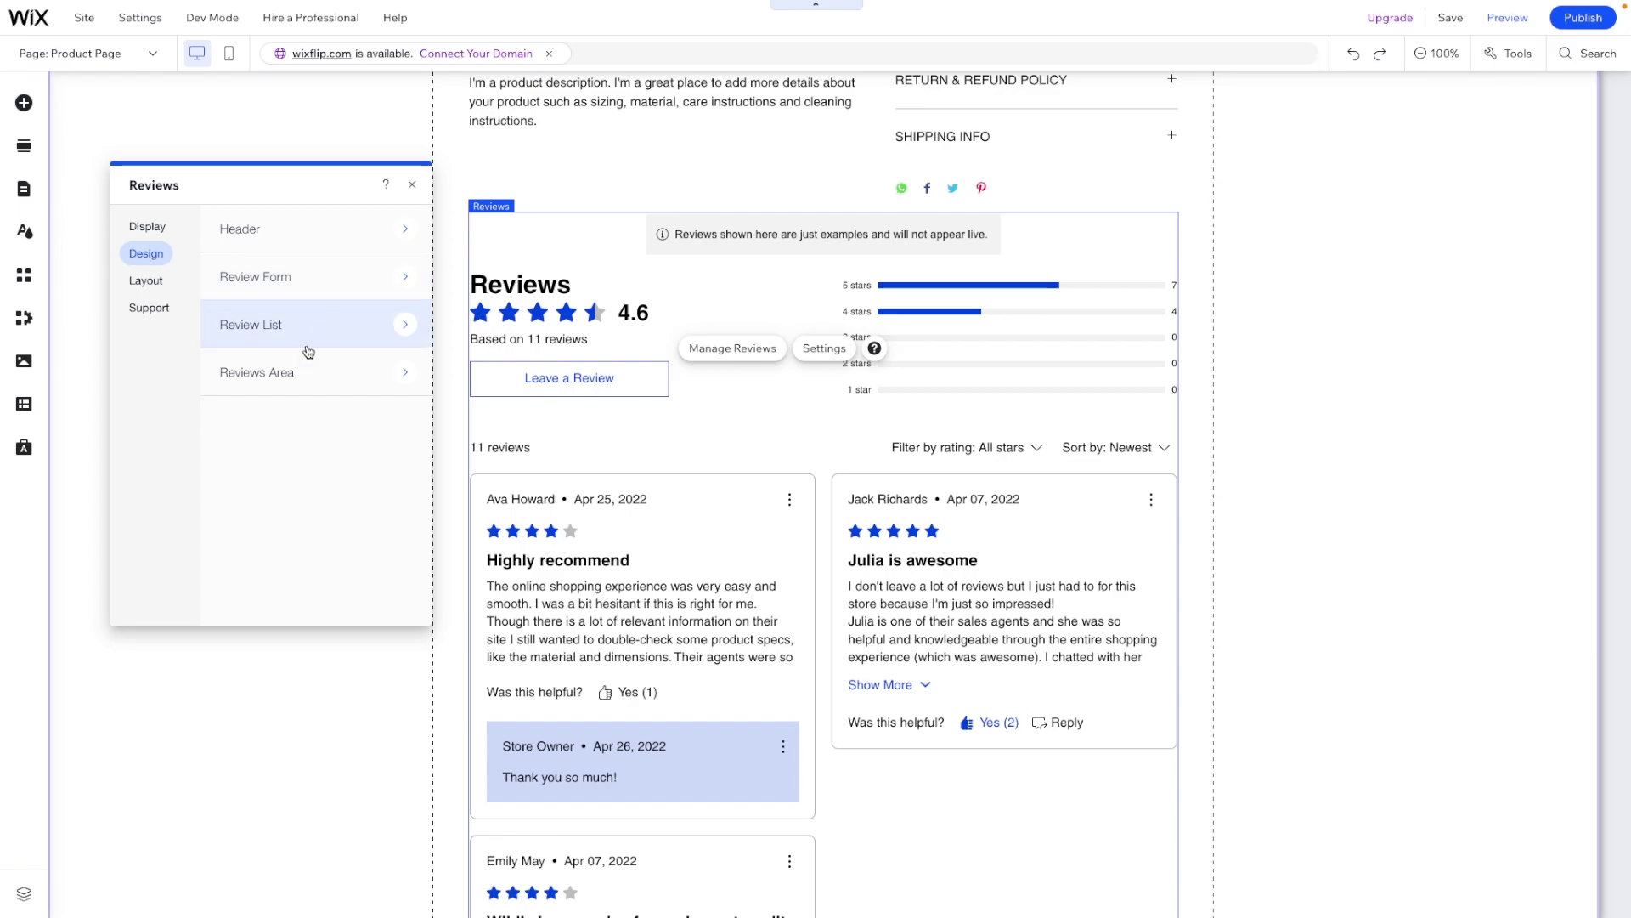
# Set the Reviews default sorting to Highest rated, keeping 5 reviews per page
pyautogui.click(147, 228)
pyautogui.scroll(-2, 322, 330)
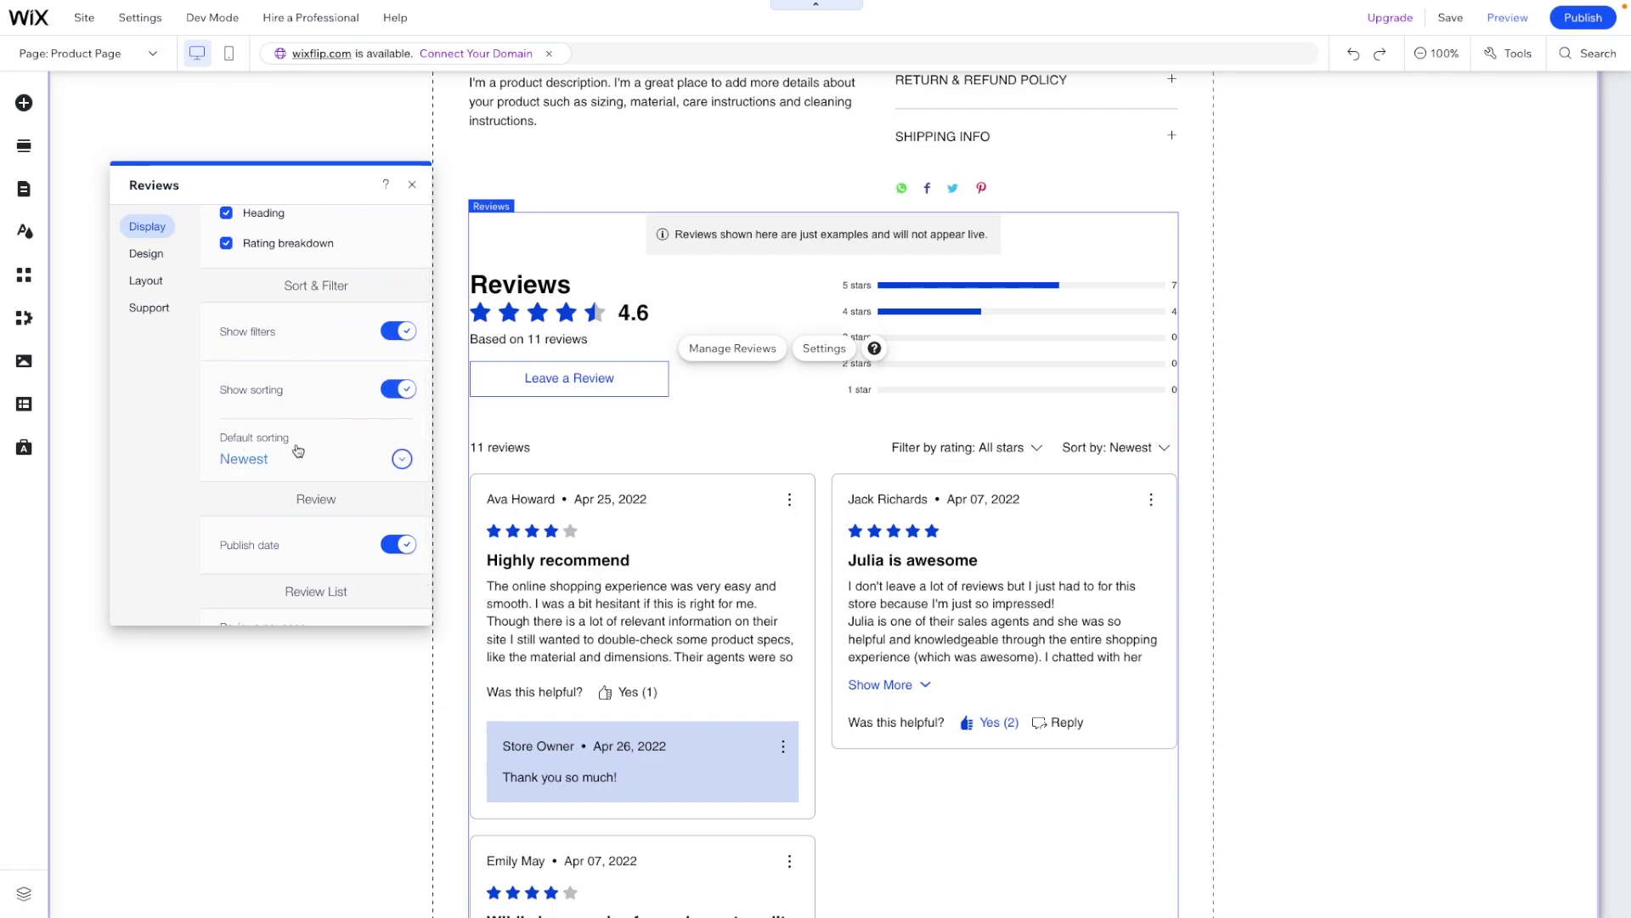
pyautogui.click(268, 460)
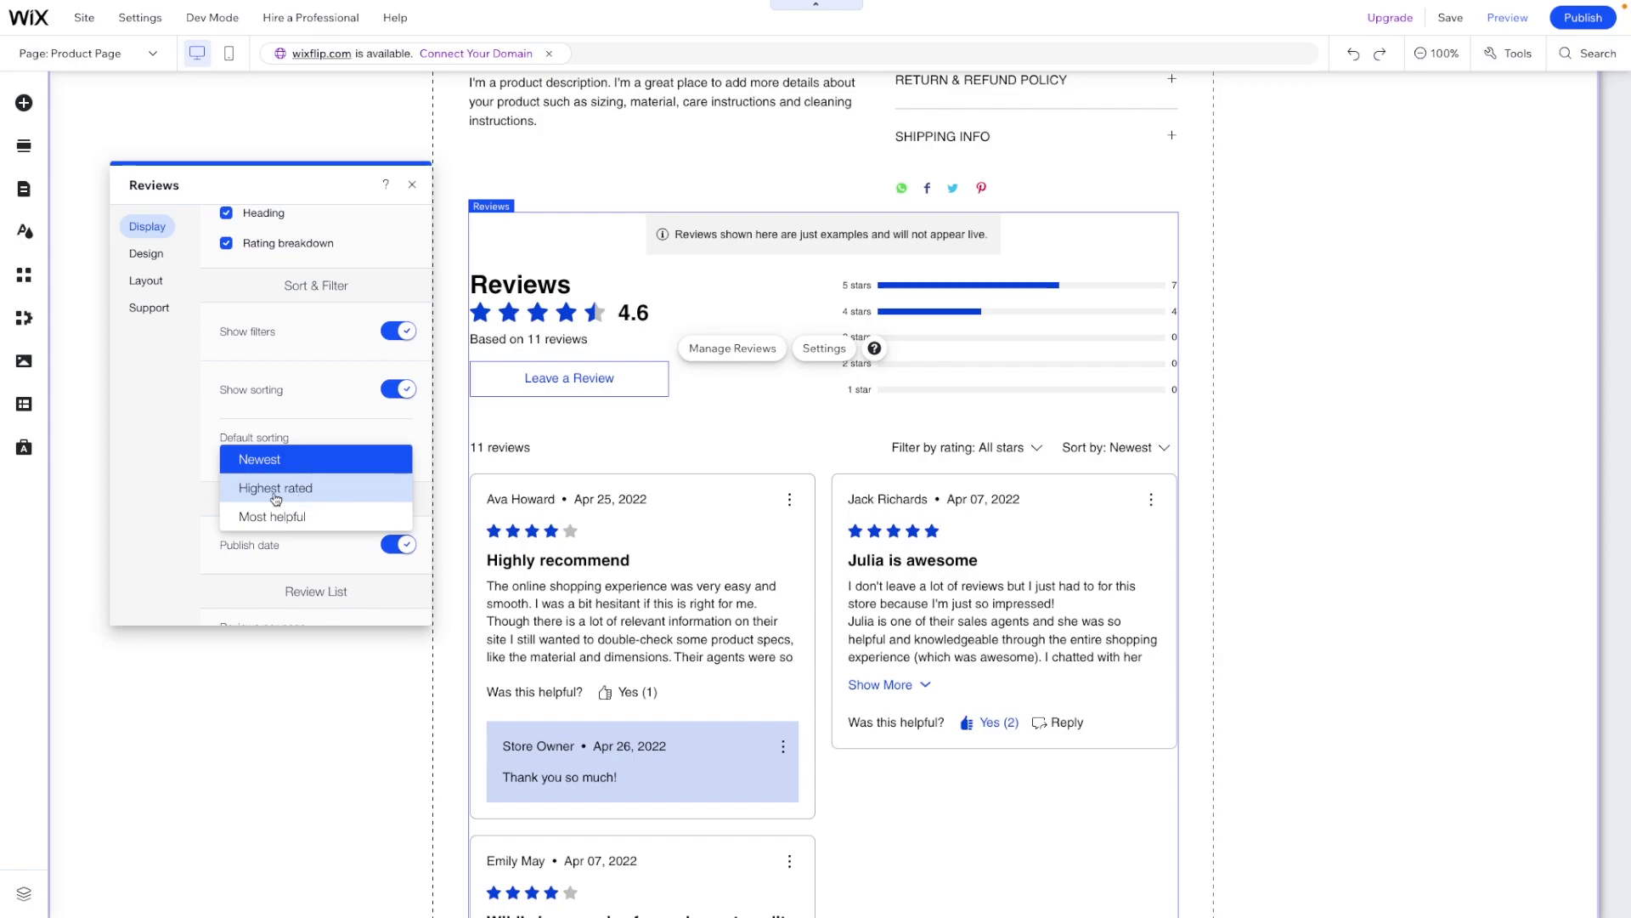
pyautogui.click(274, 496)
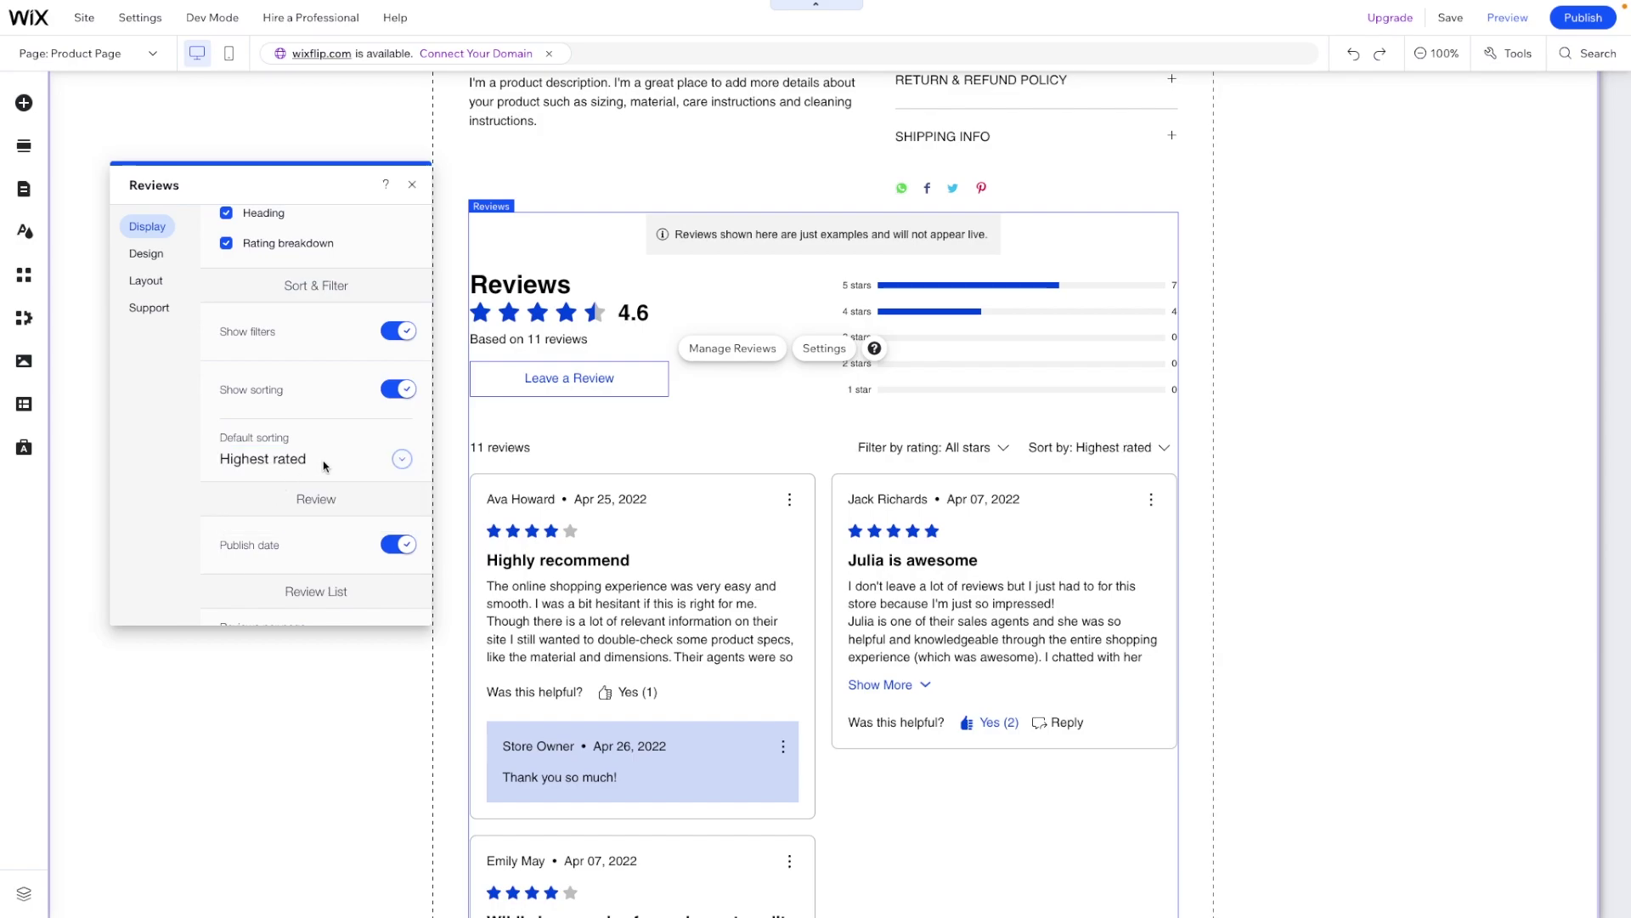
pyautogui.click(344, 467)
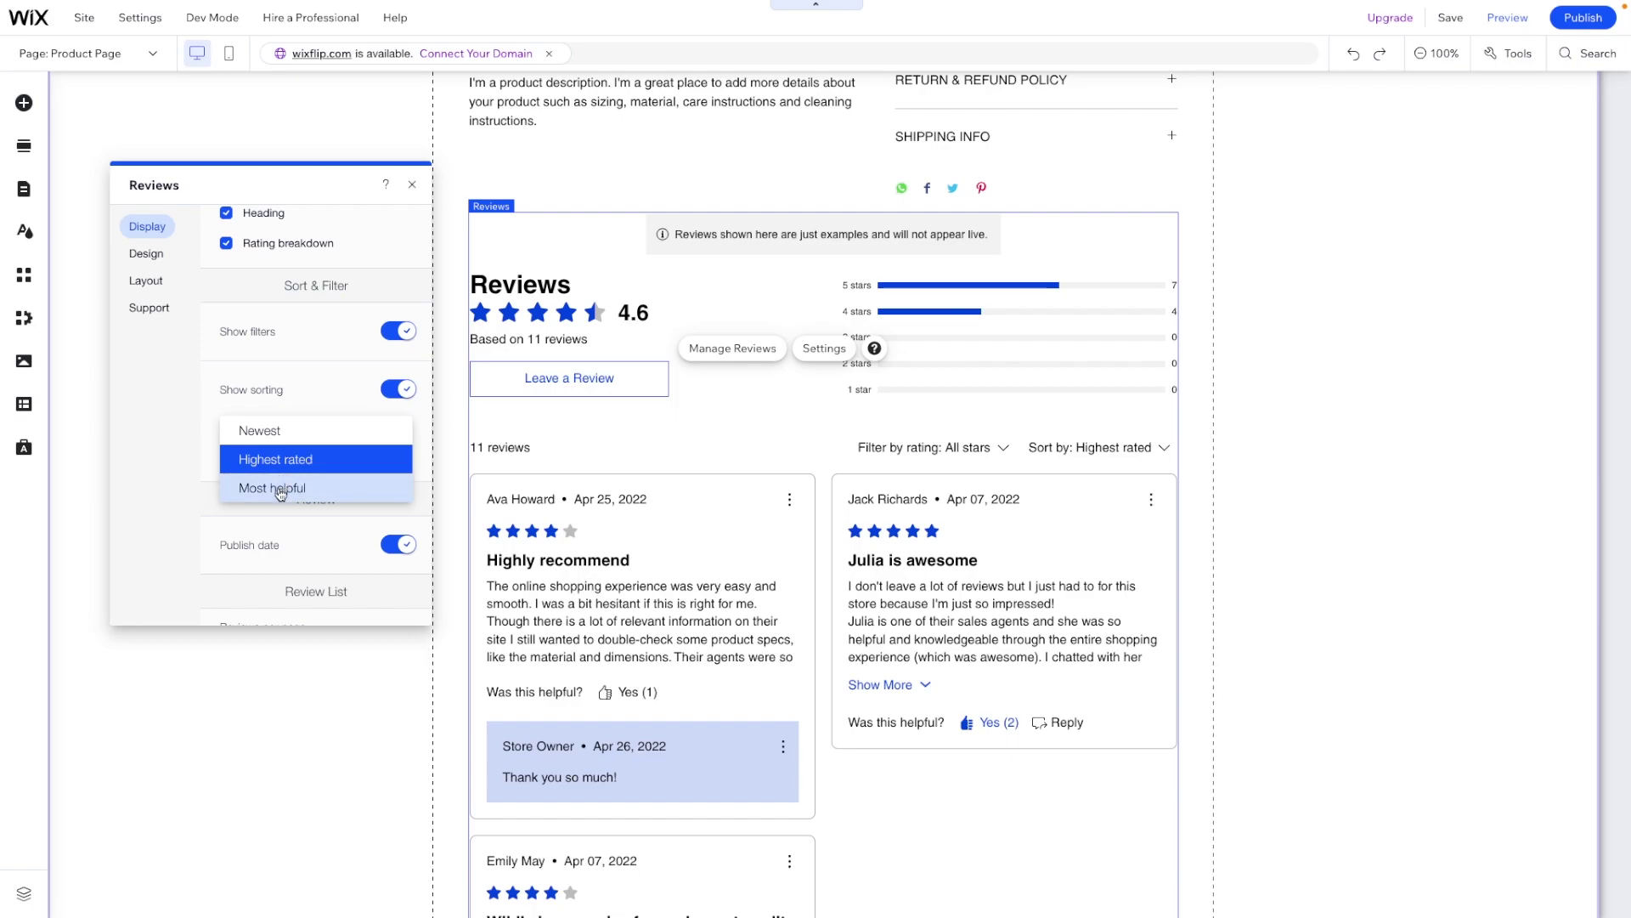
pyautogui.click(290, 417)
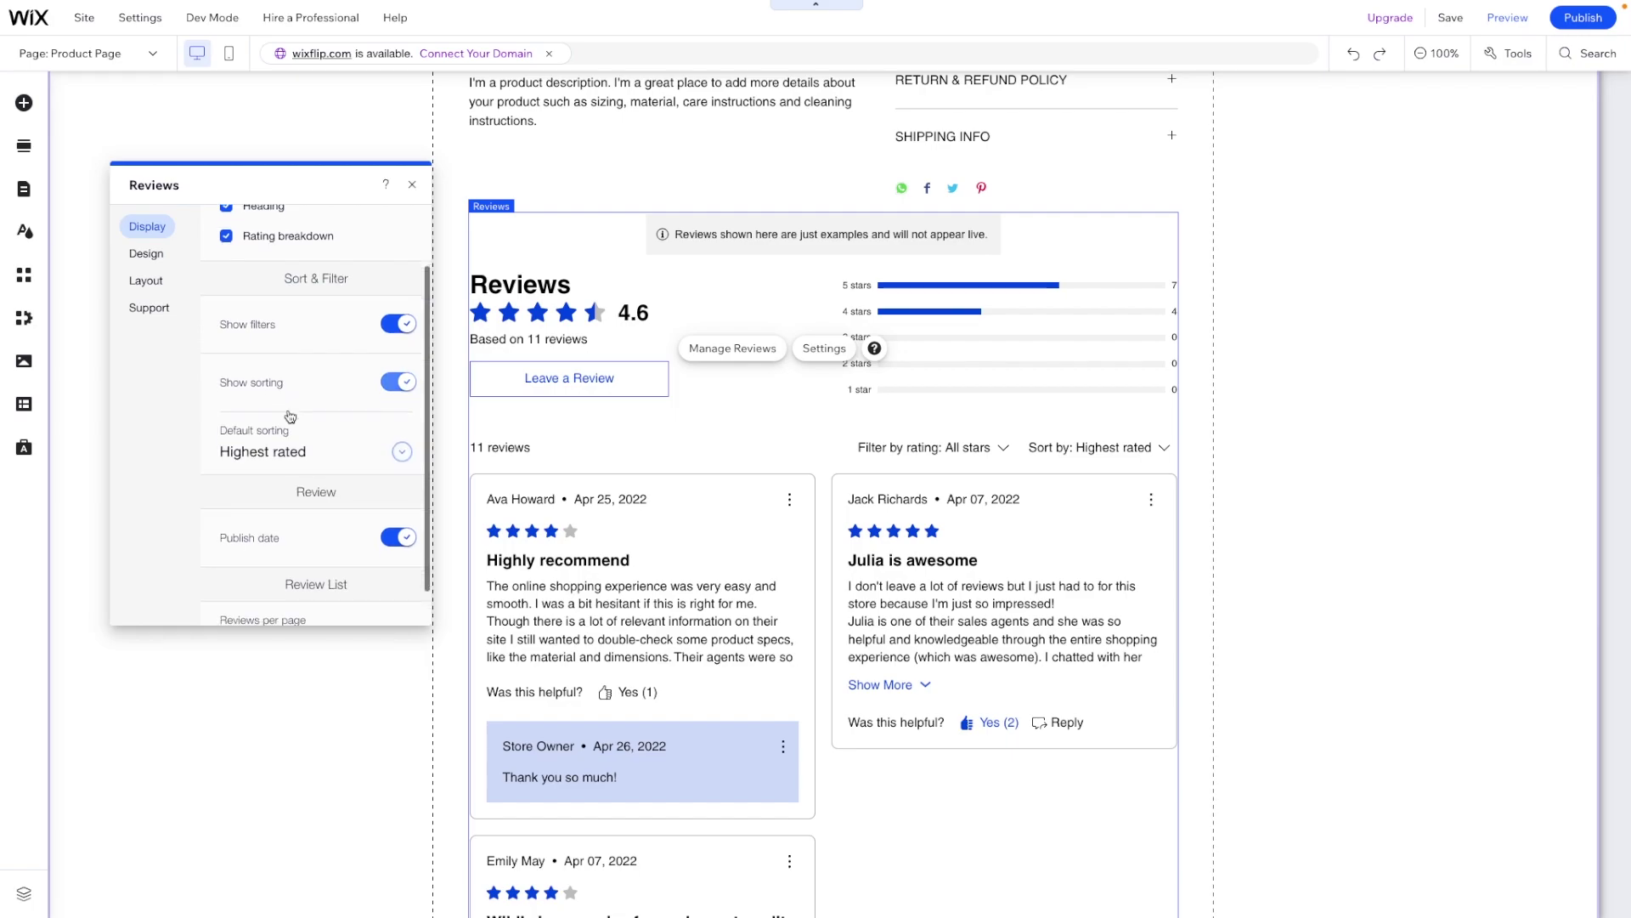
pyautogui.scroll(-1, 290, 416)
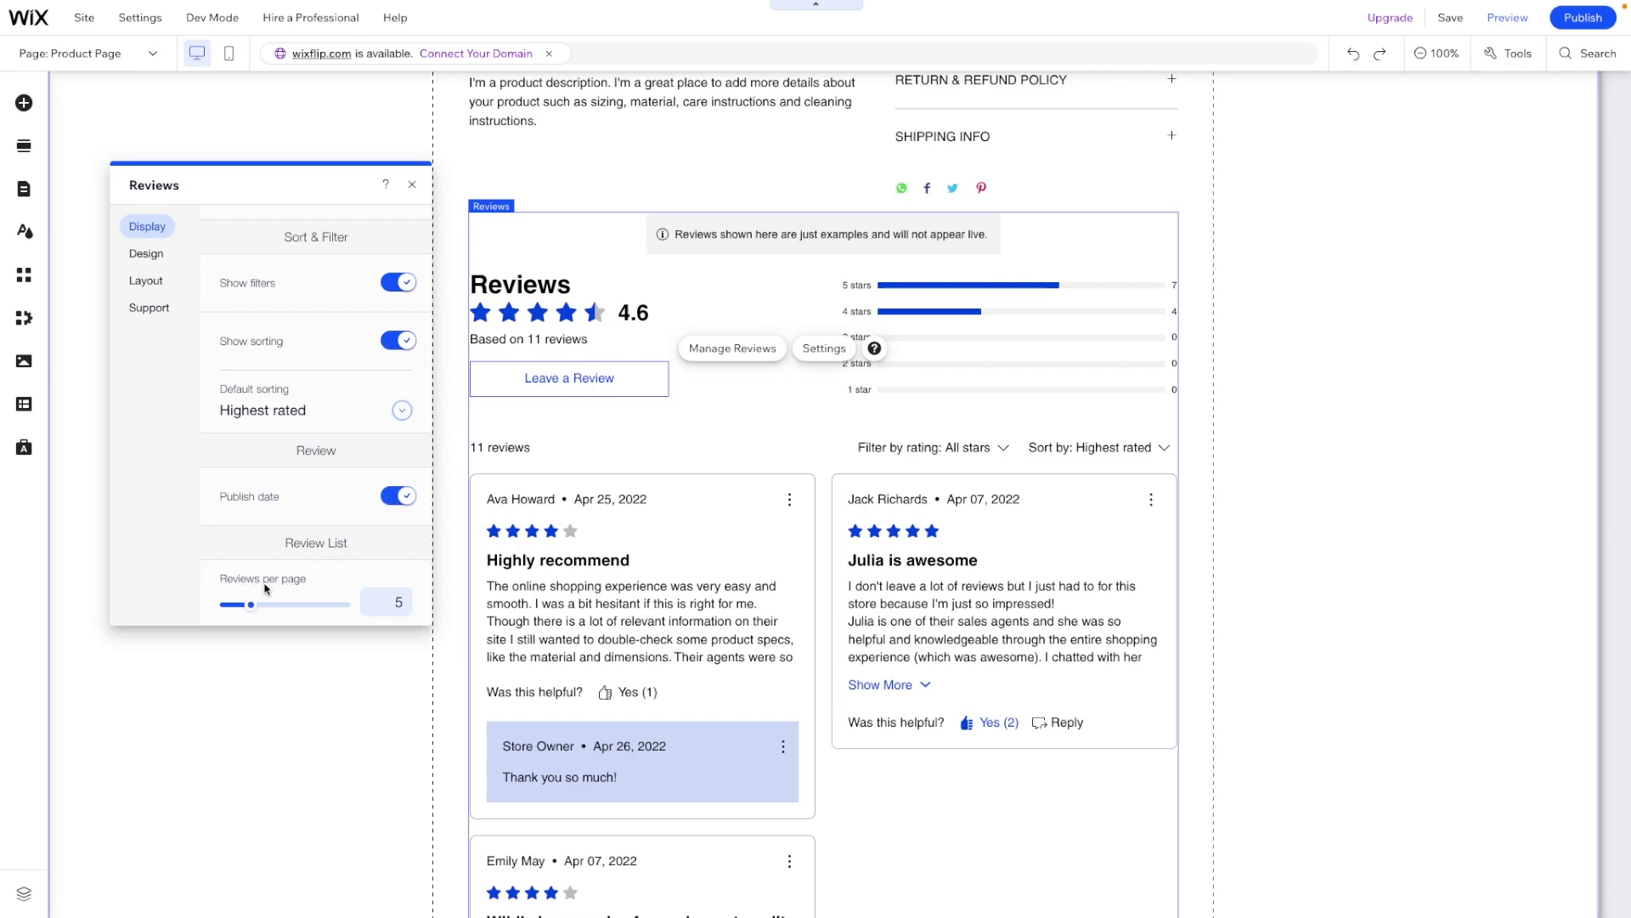
pyautogui.scroll(-4, 845, 601)
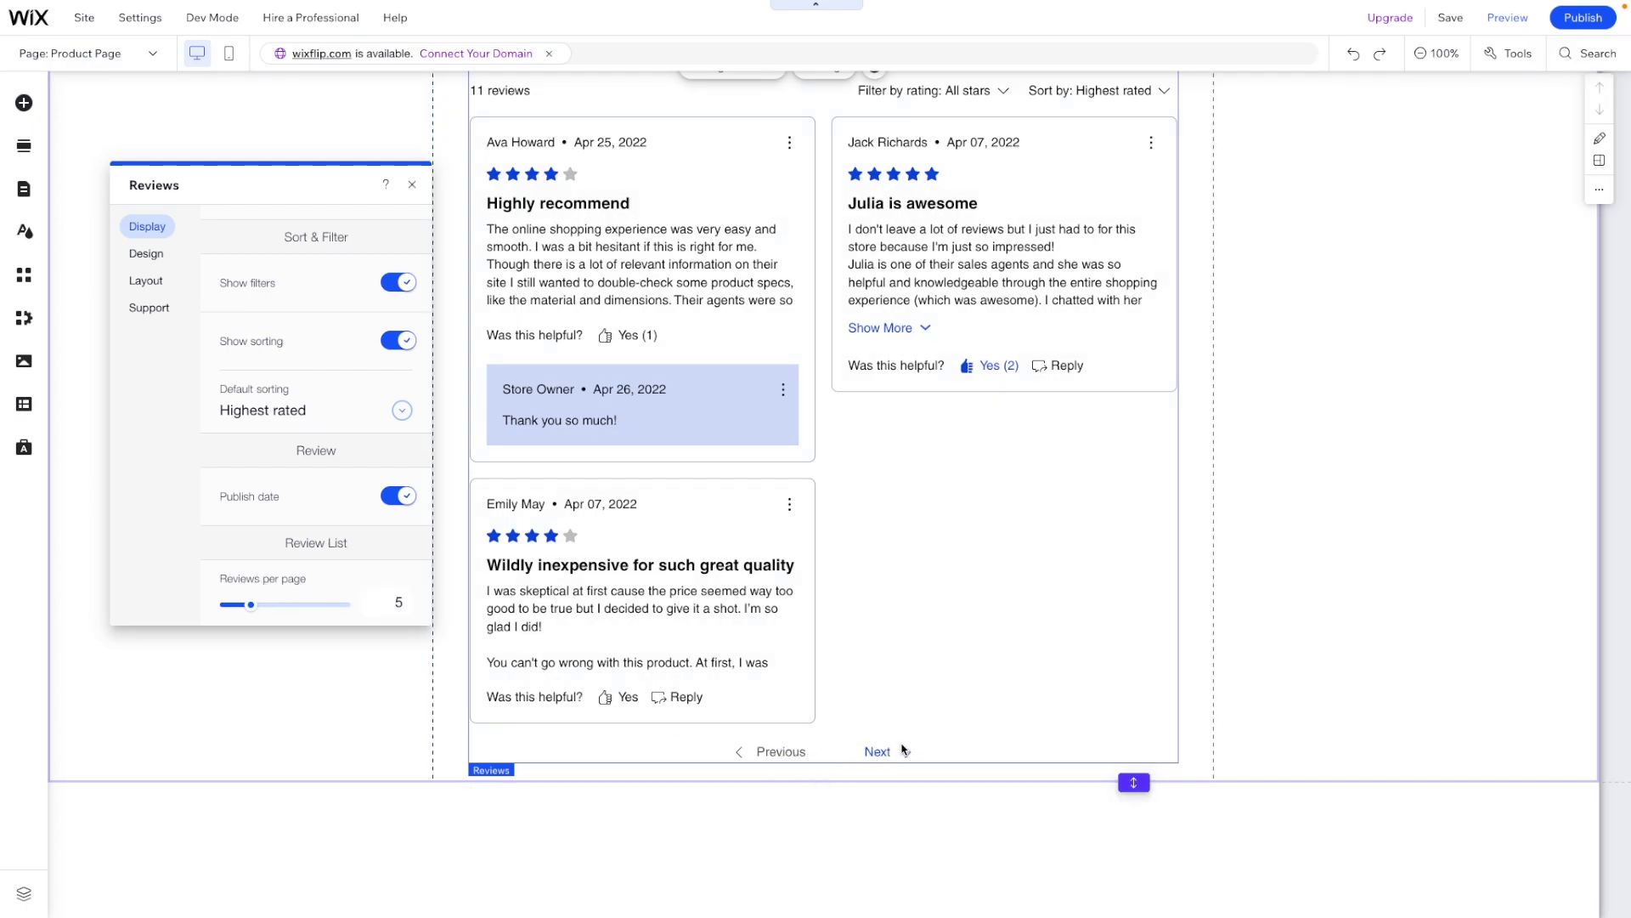
pyautogui.scroll(8, 976, 602)
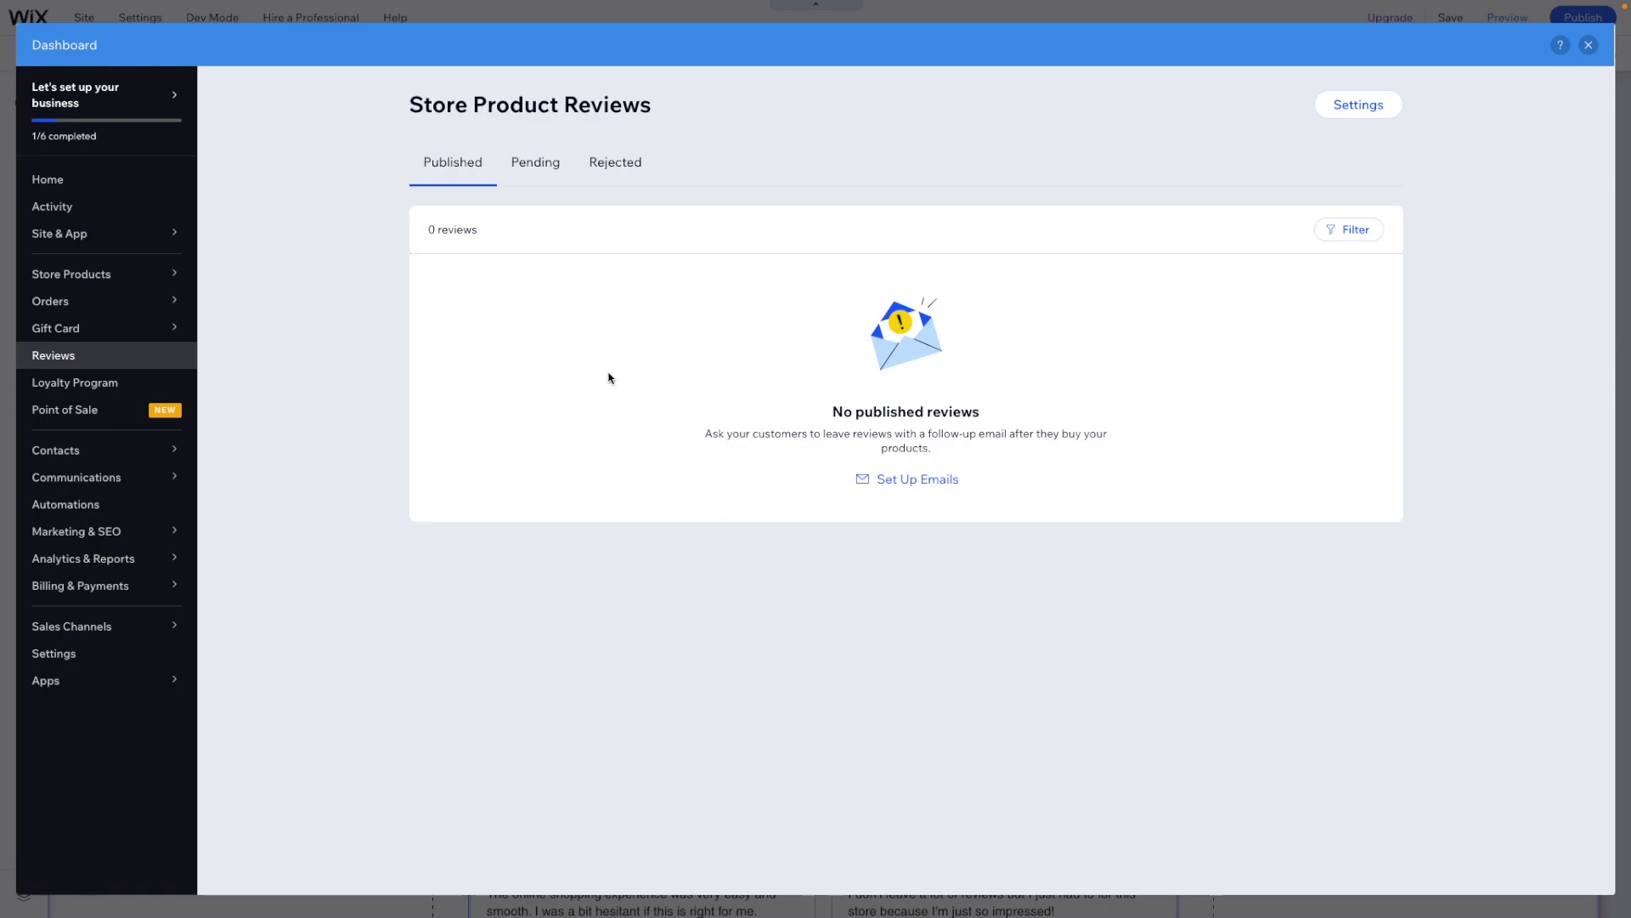
pyautogui.click(533, 172)
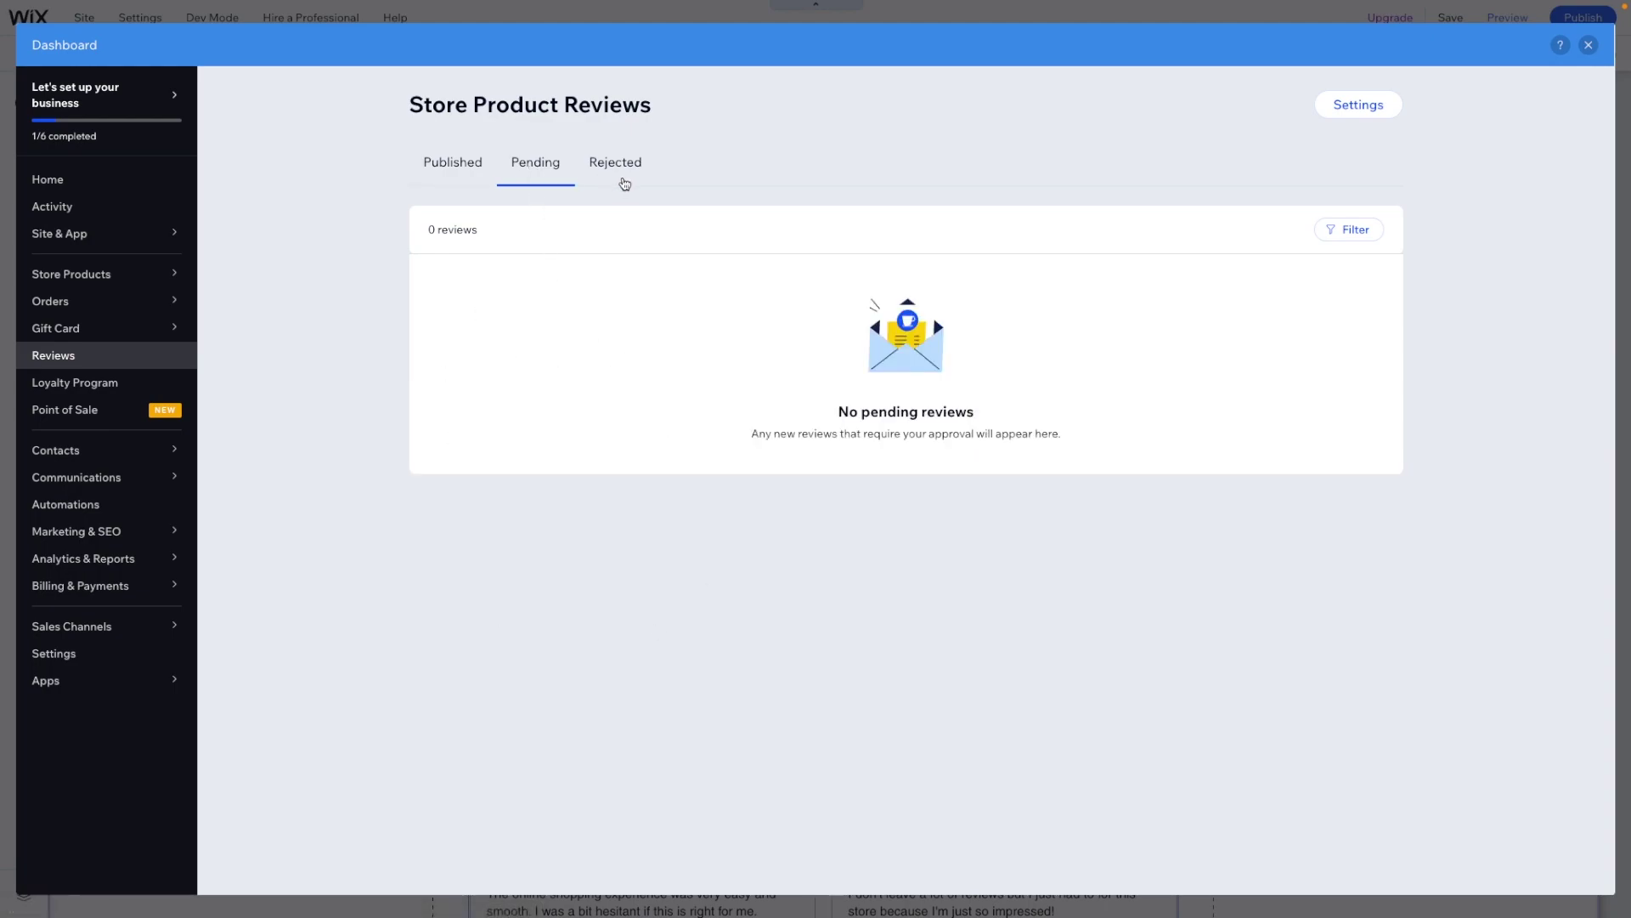
pyautogui.click(623, 180)
pyautogui.click(459, 167)
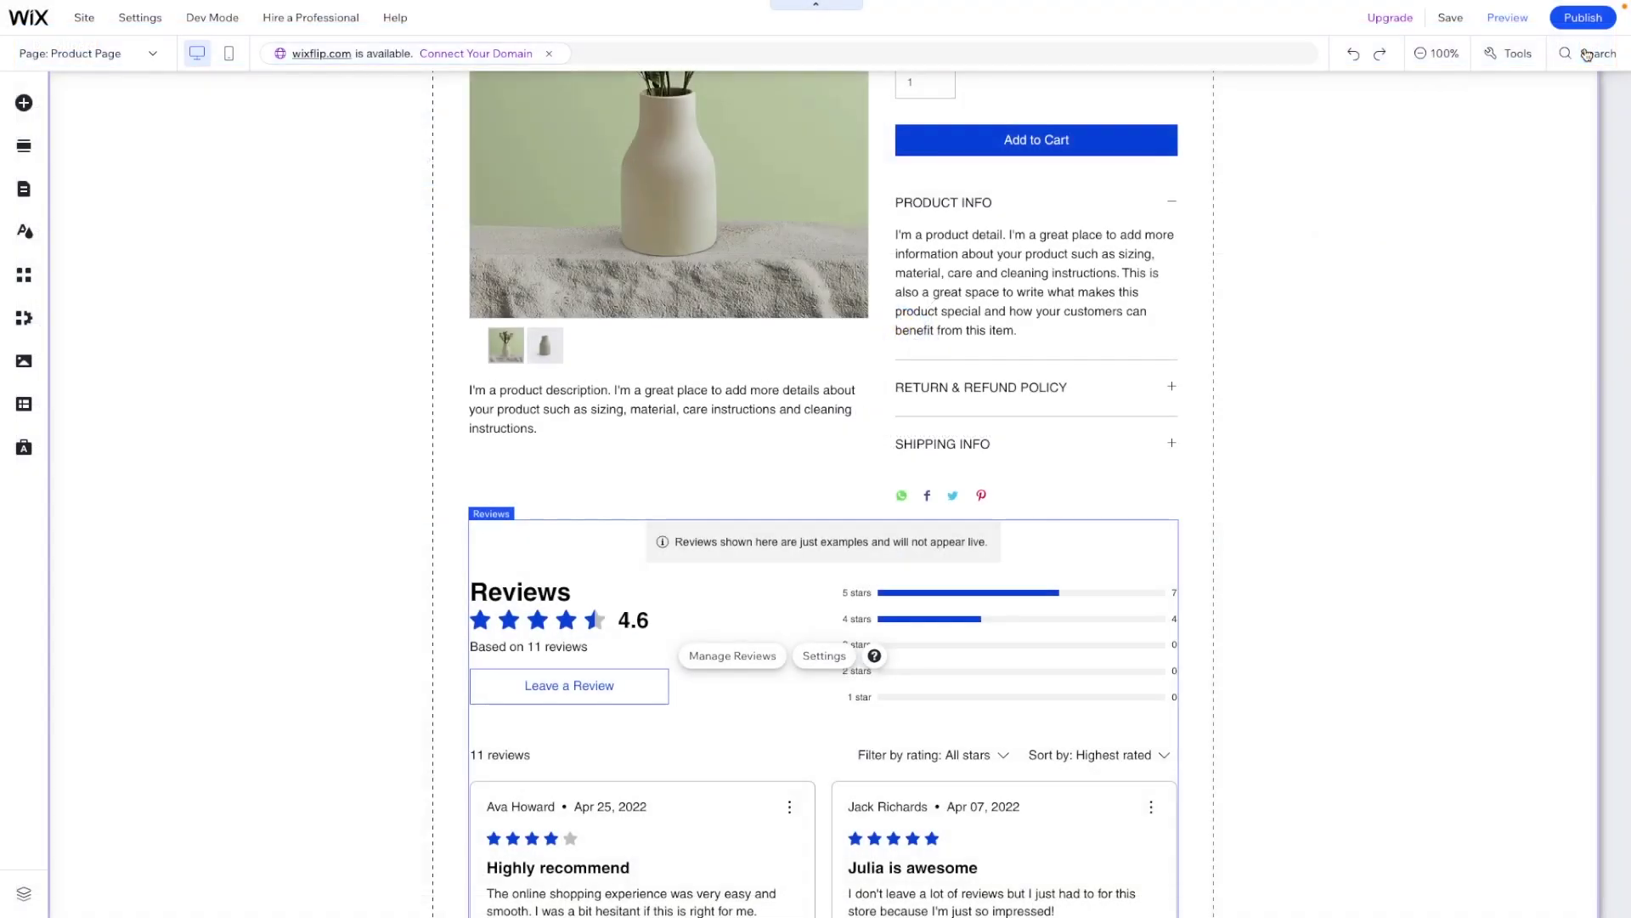
pyautogui.click(1587, 47)
# Publish the site and open the Leave a Review form on the live product page
pyautogui.scroll(4, 1311, 400)
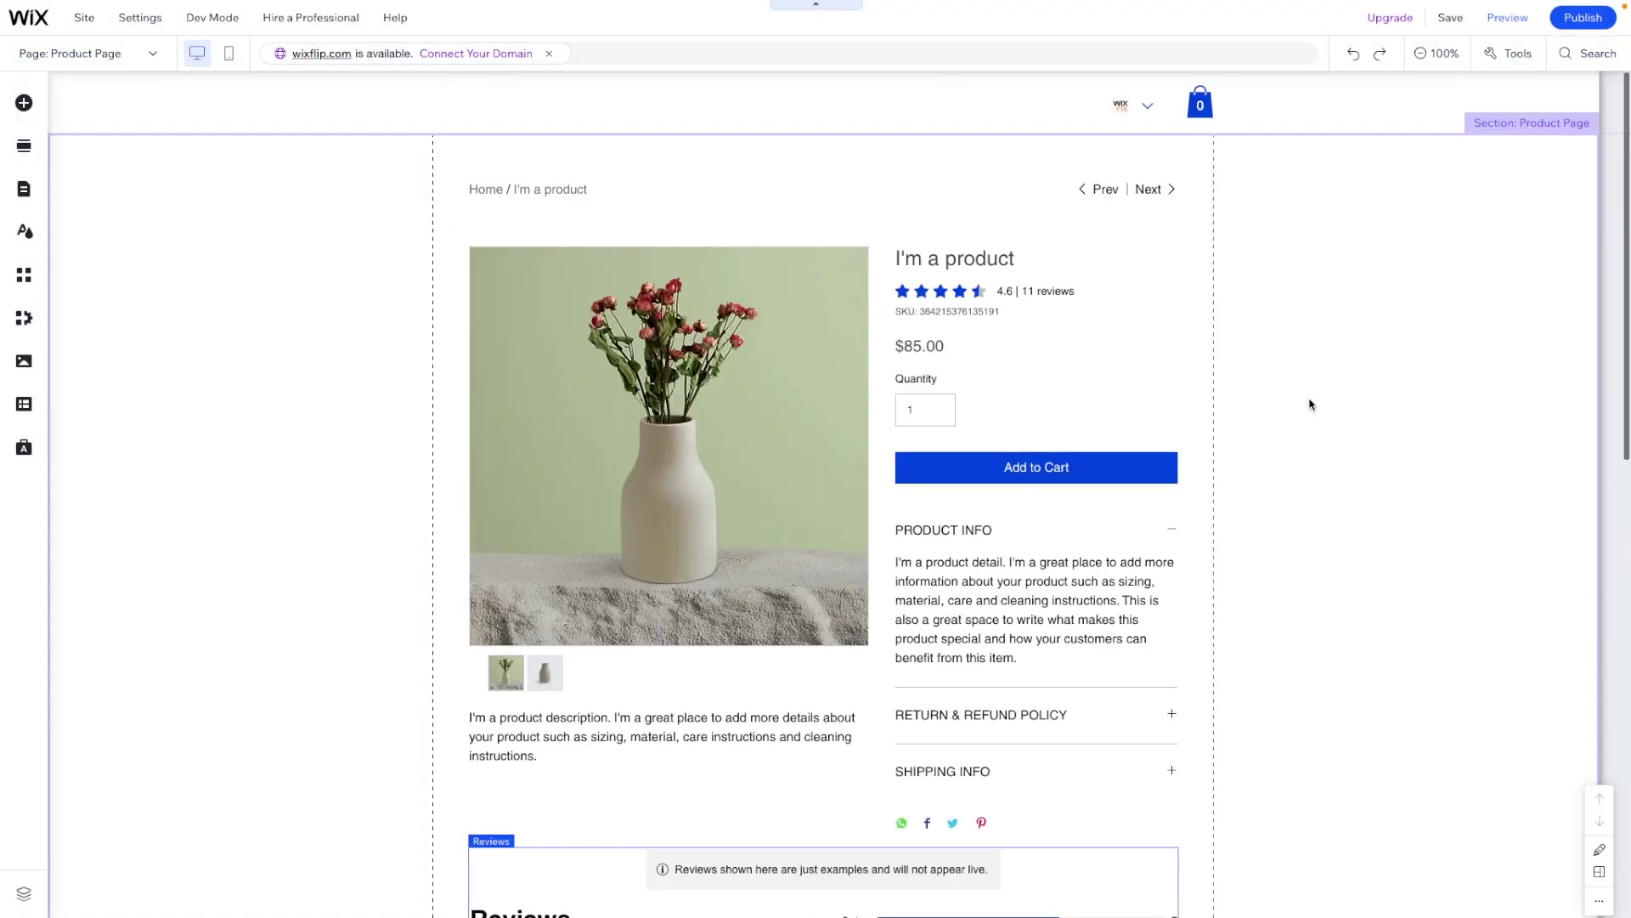
pyautogui.click(1586, 21)
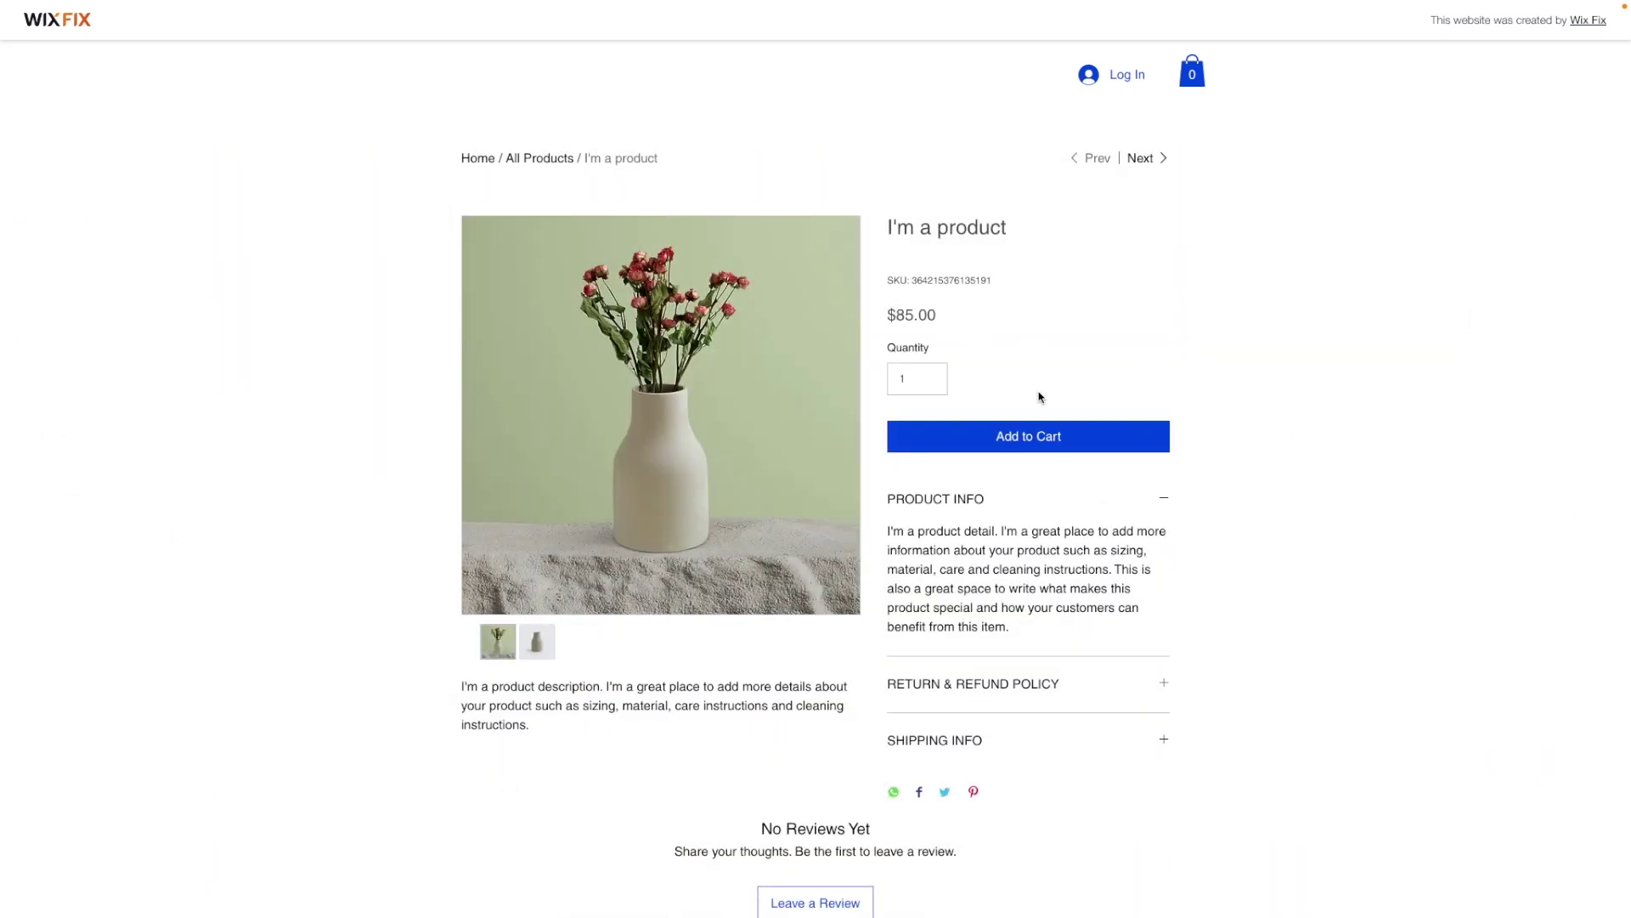
pyautogui.scroll(-2, 1042, 397)
pyautogui.scroll(1, 1030, 247)
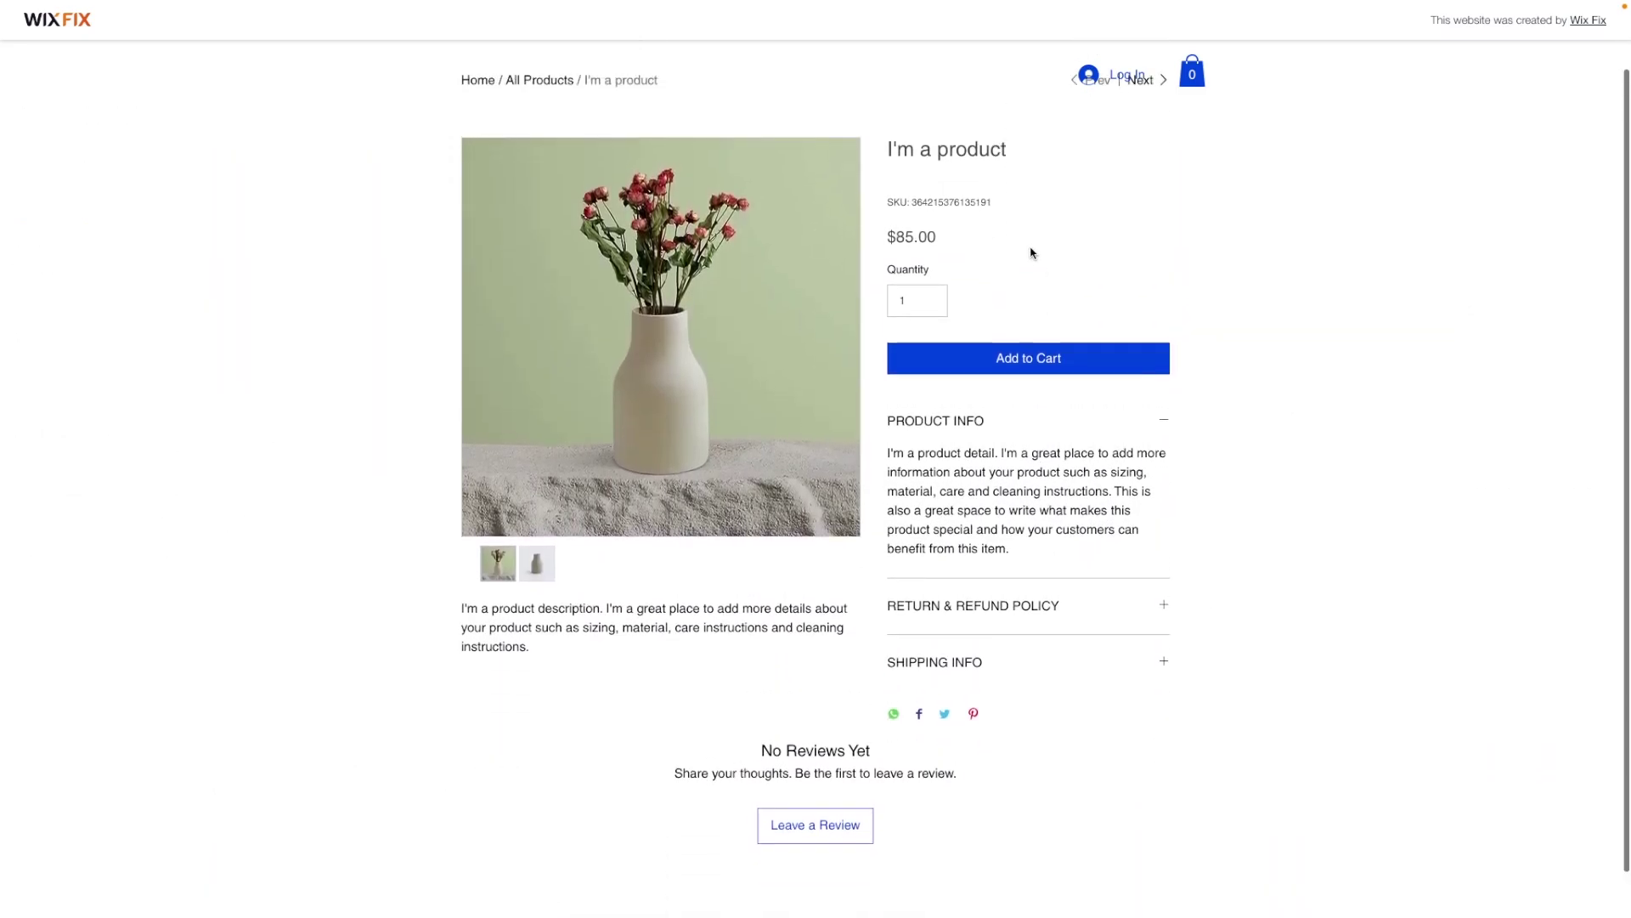
pyautogui.scroll(-1, 1031, 247)
pyautogui.click(818, 775)
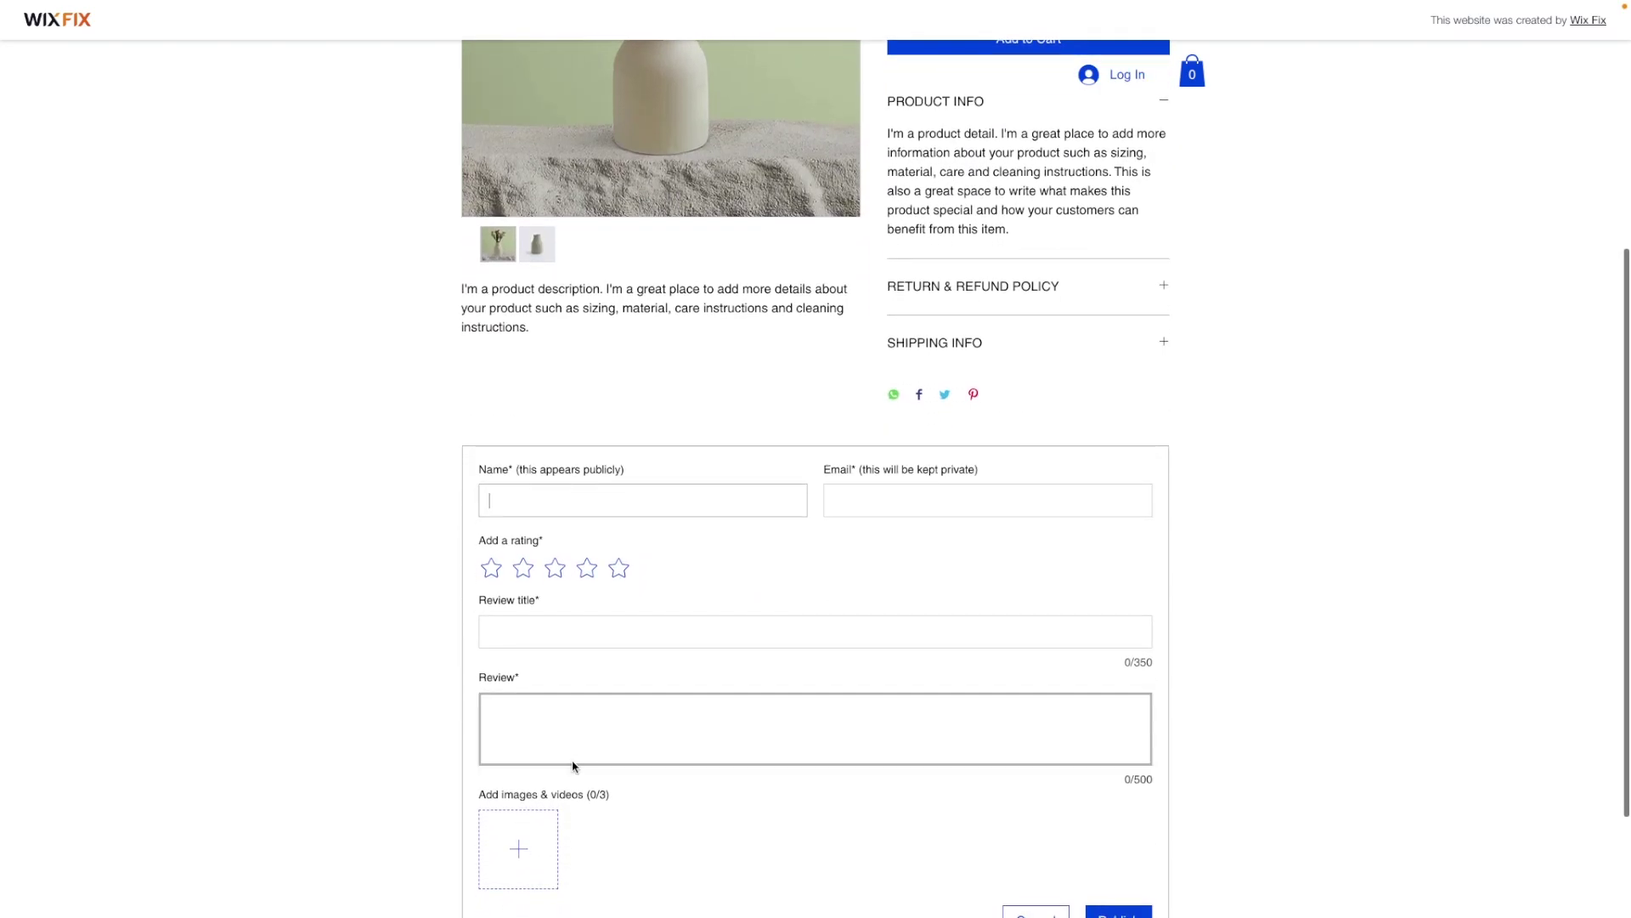
# Fill in the reviewer's name and e-mail, a 1-star rating, title 'Terrible Product' and review text
pyautogui.write('Ryan')
pyautogui.press('Escape')
pyautogui.press('Tab')
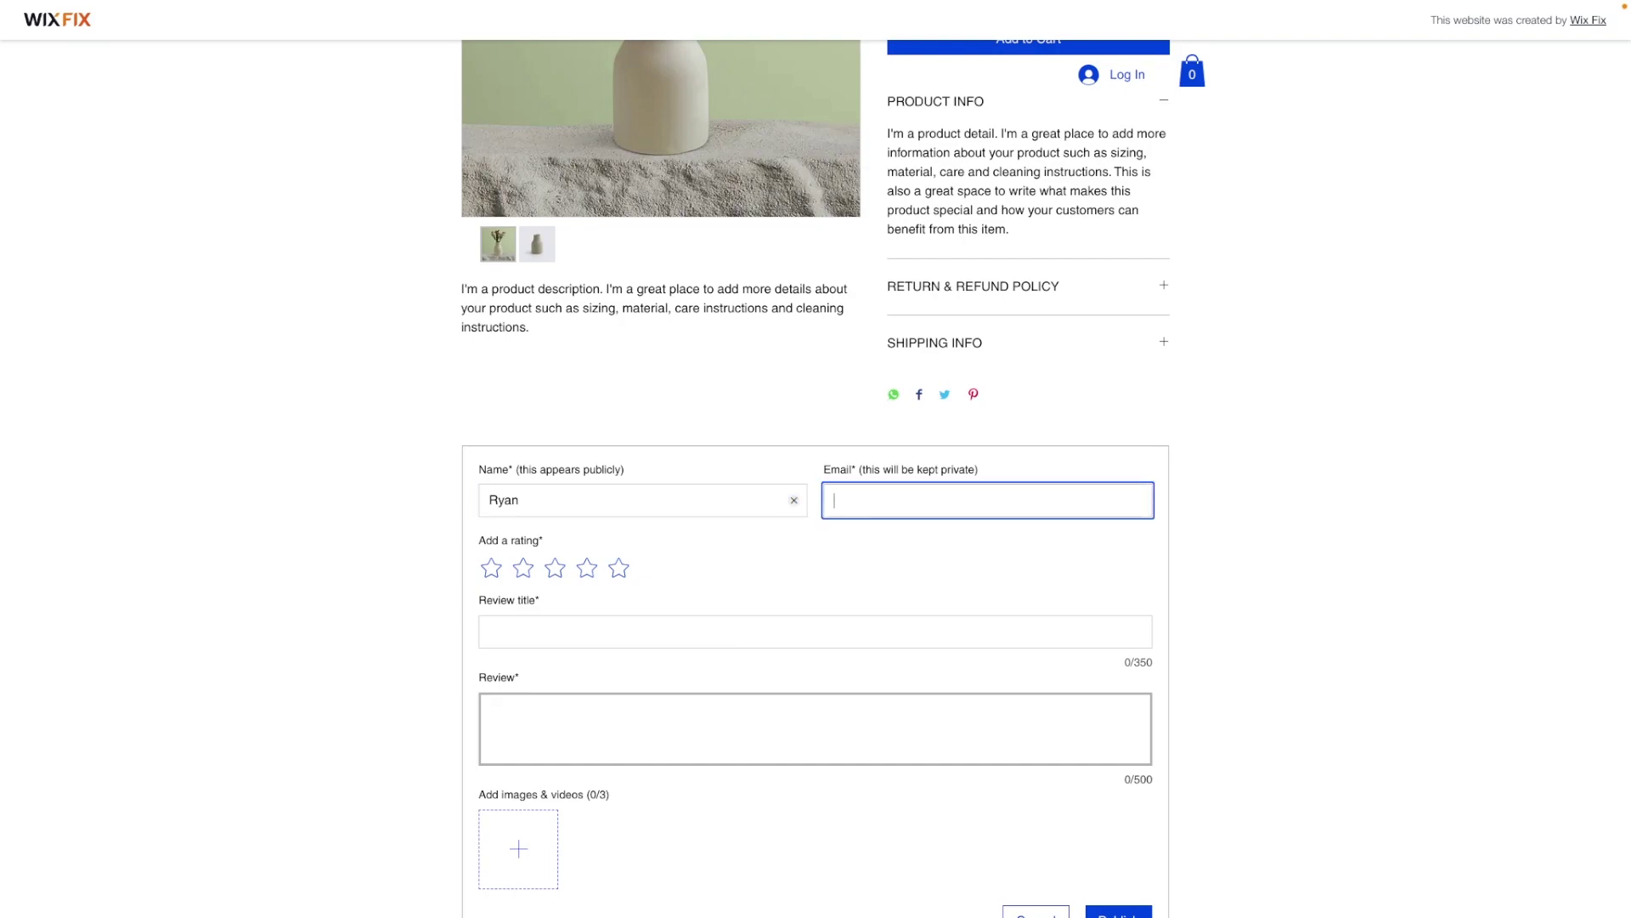
pyautogui.hotkey('ctrl', 'v')
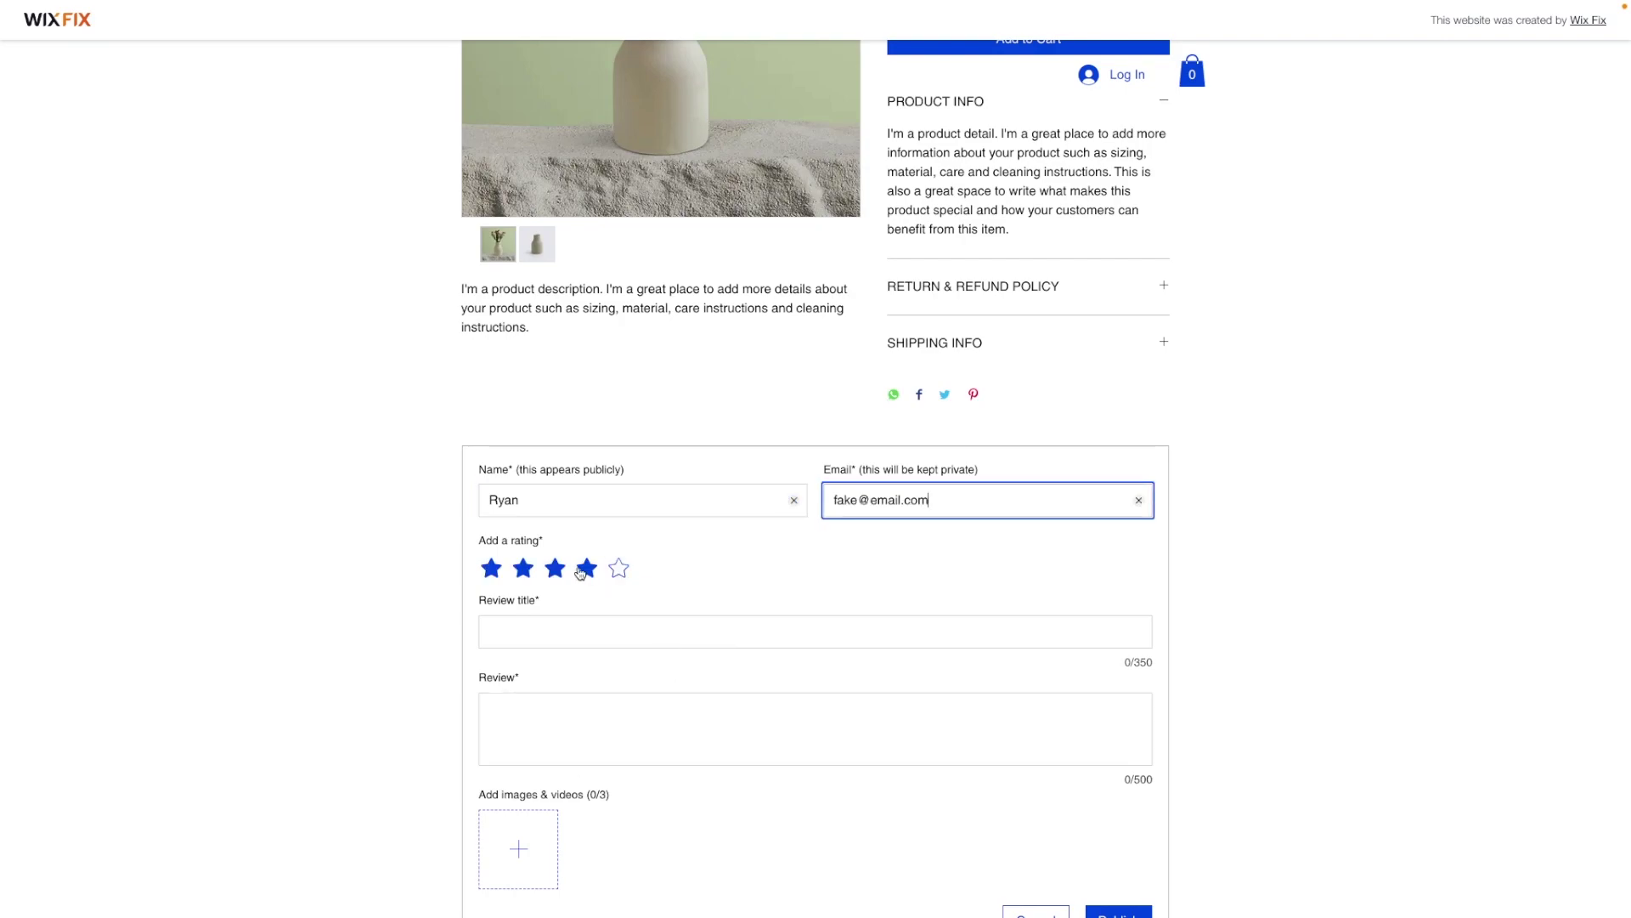
pyautogui.click(497, 574)
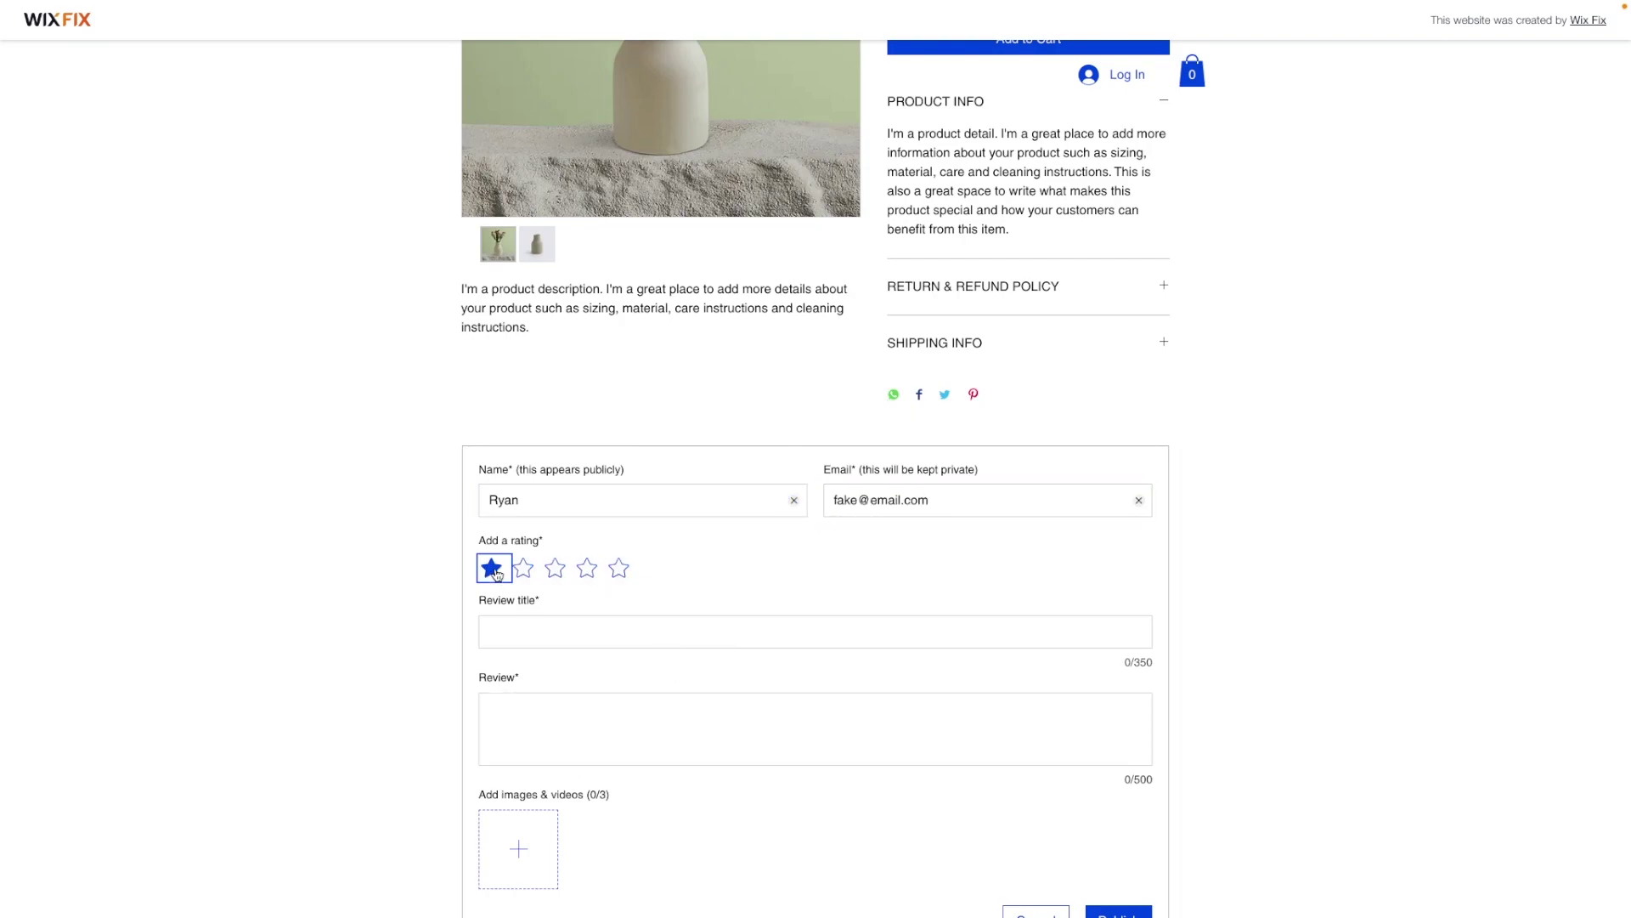
pyautogui.click(561, 632)
pyautogui.write('Terrible ')
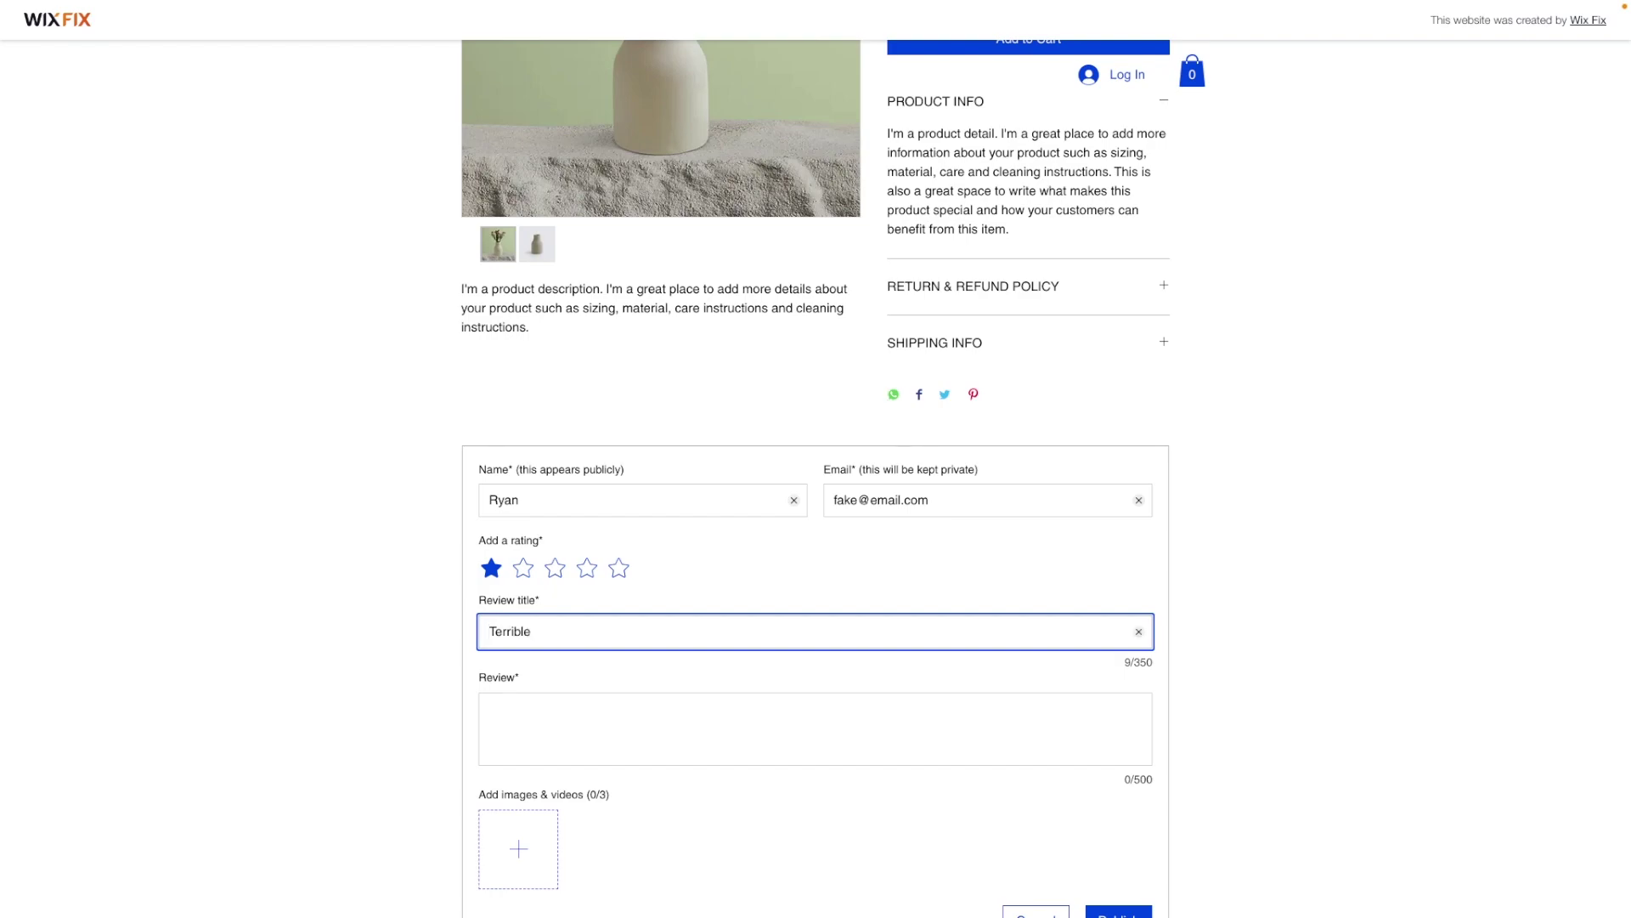
pyautogui.write('(roduct')
pyautogui.press('Tab')
pyautogui.write('I')
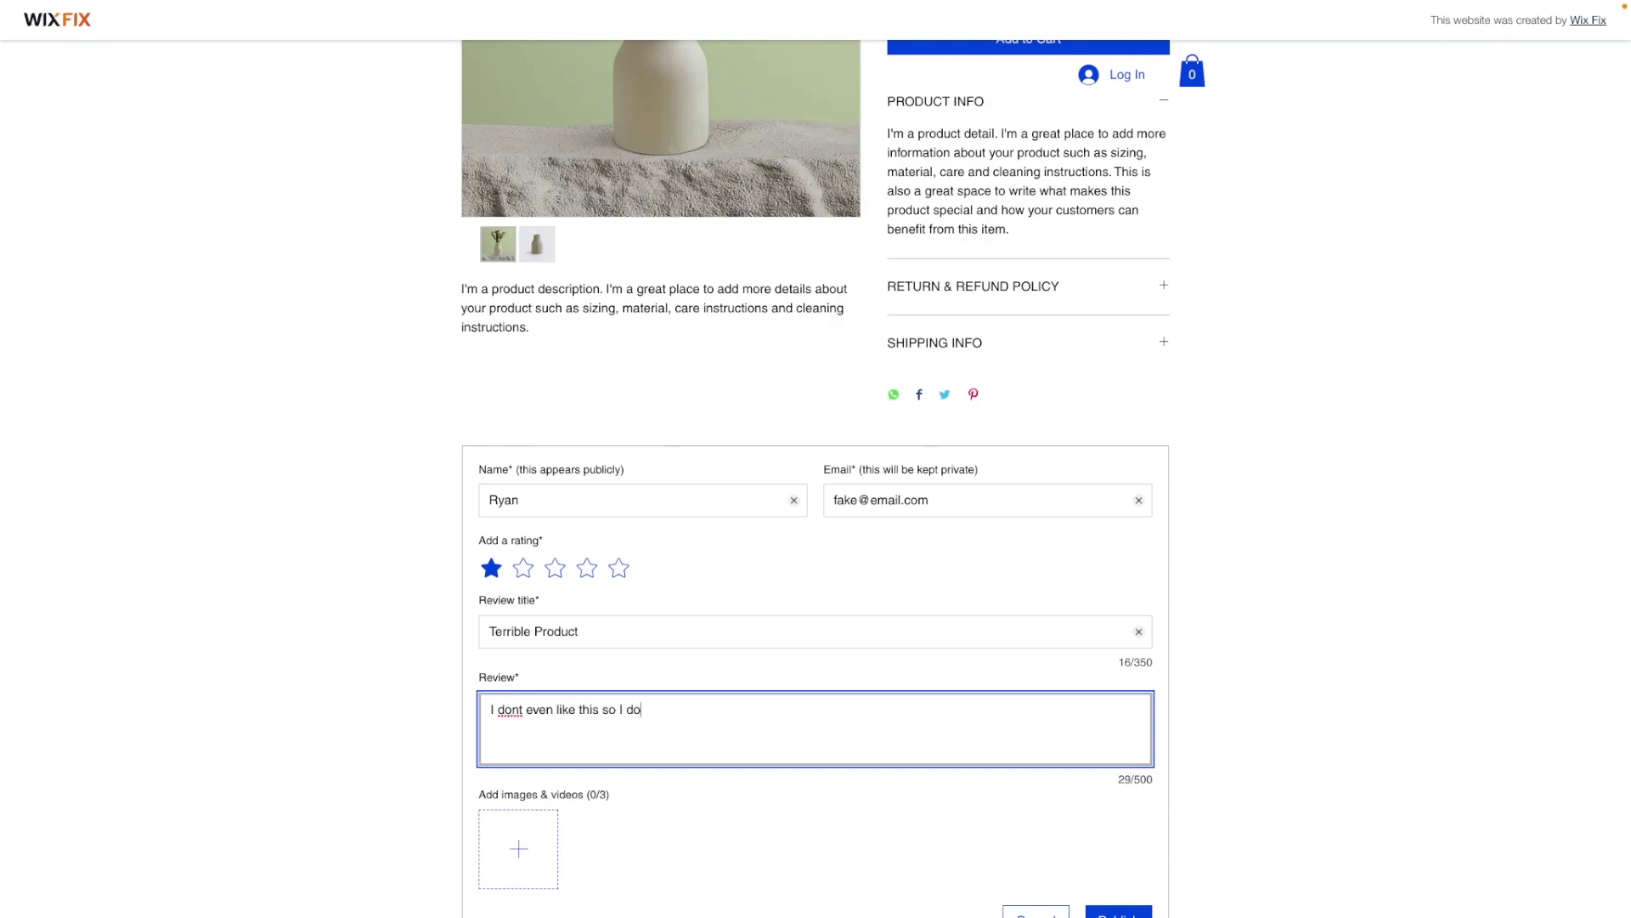
pyautogui.write('nt why i bought it')
pyautogui.scroll(-2, 787, 867)
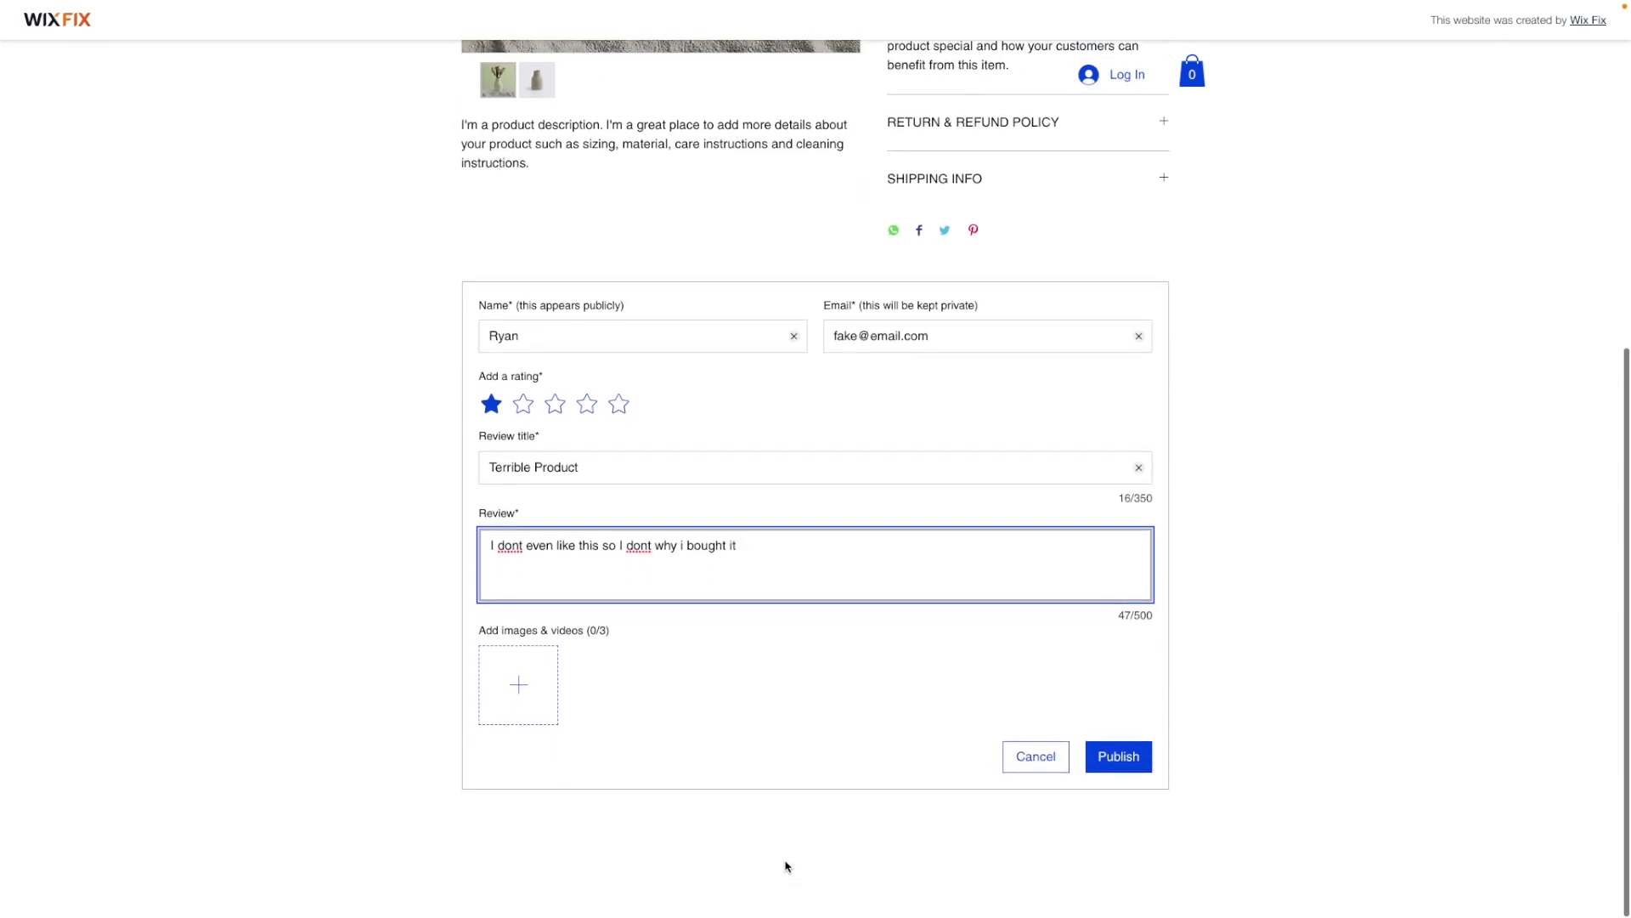
# Submit the 1-star 'Terrible Product' review and go back to the Wix Editor
pyautogui.click(1124, 763)
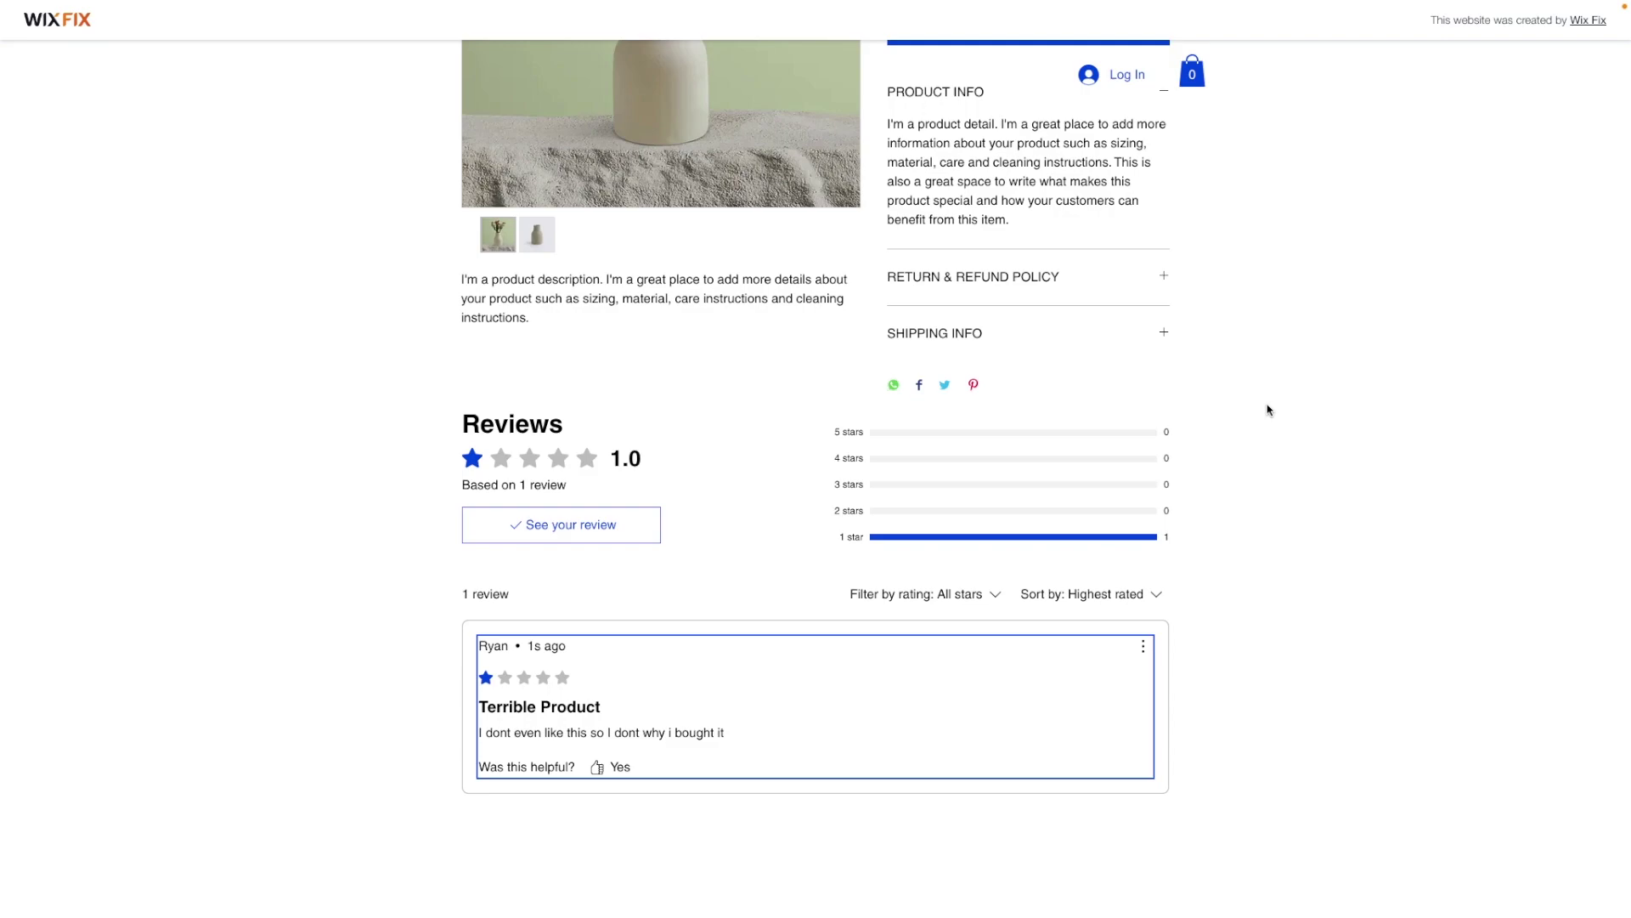
pyautogui.click(485, 459)
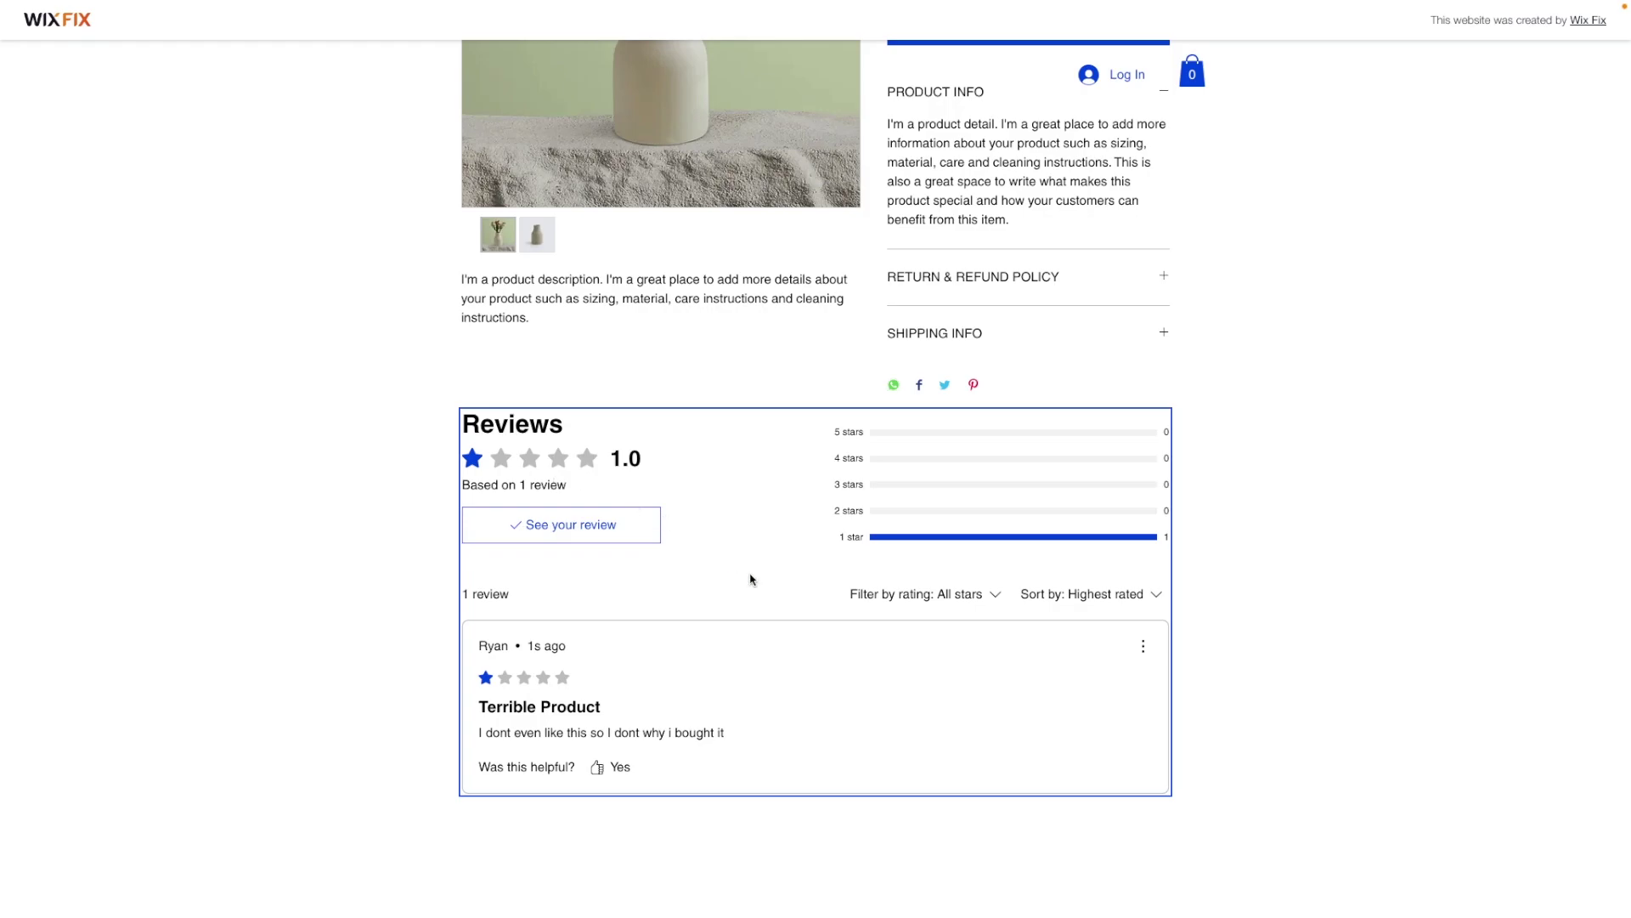
pyautogui.scroll(5, 750, 579)
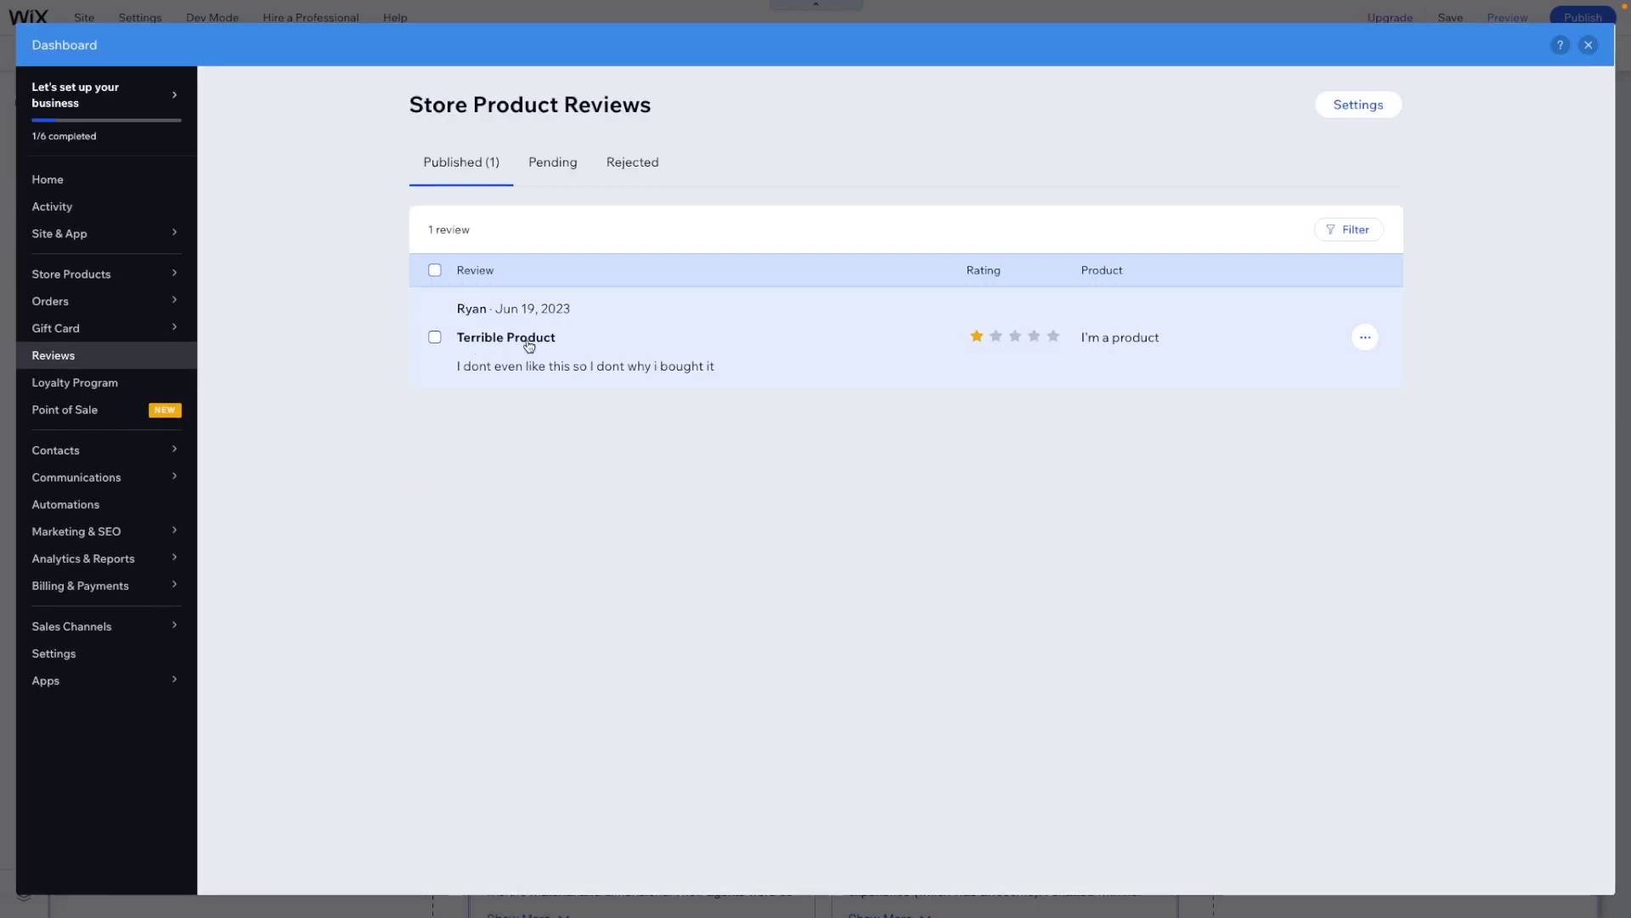
# Reject the 'Terrible Product' review and view it under the Rejected tab
pyautogui.click(435, 338)
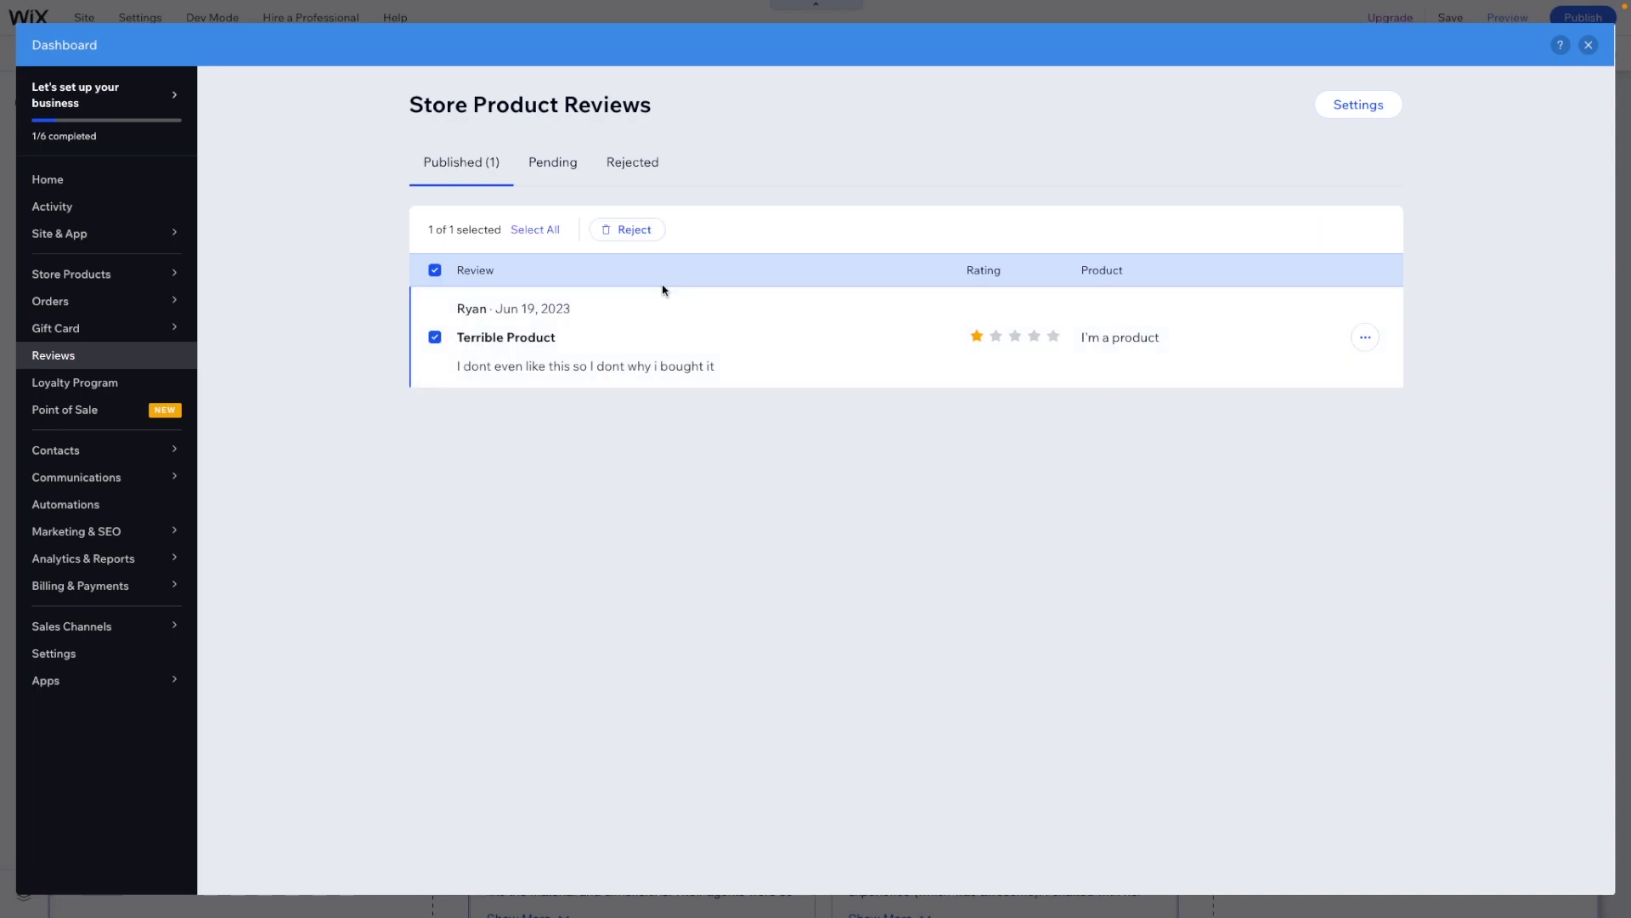
pyautogui.click(627, 230)
pyautogui.click(624, 166)
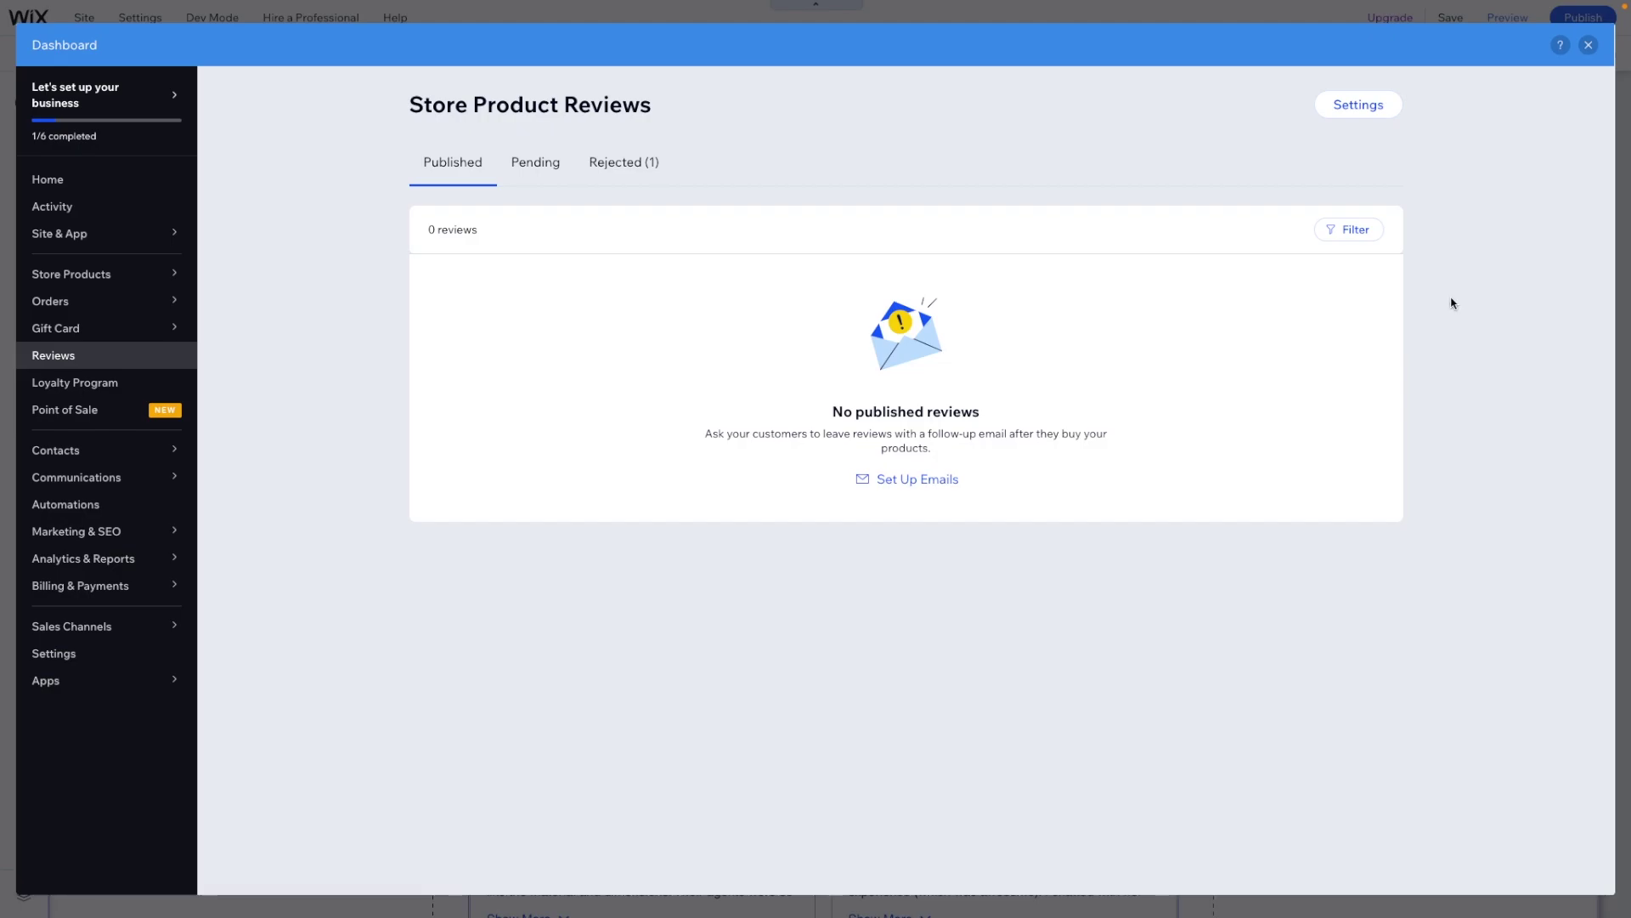
# Turn on moderation for images and videos, 2–3 star ratings, and the spam word filter
pyautogui.click(1358, 107)
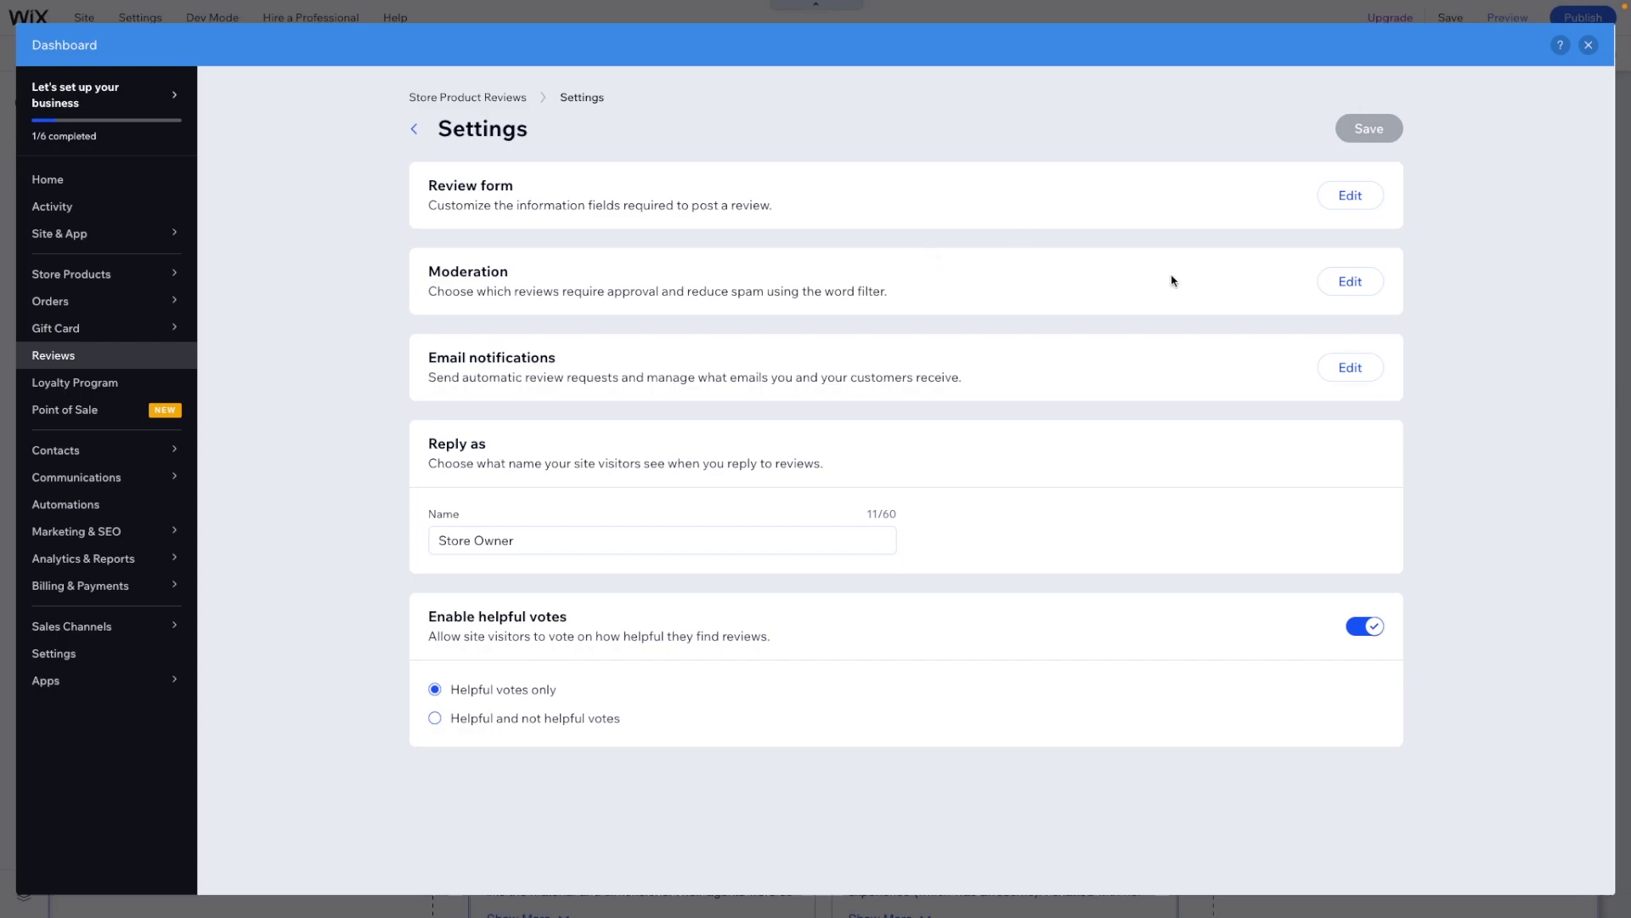
pyautogui.click(1350, 281)
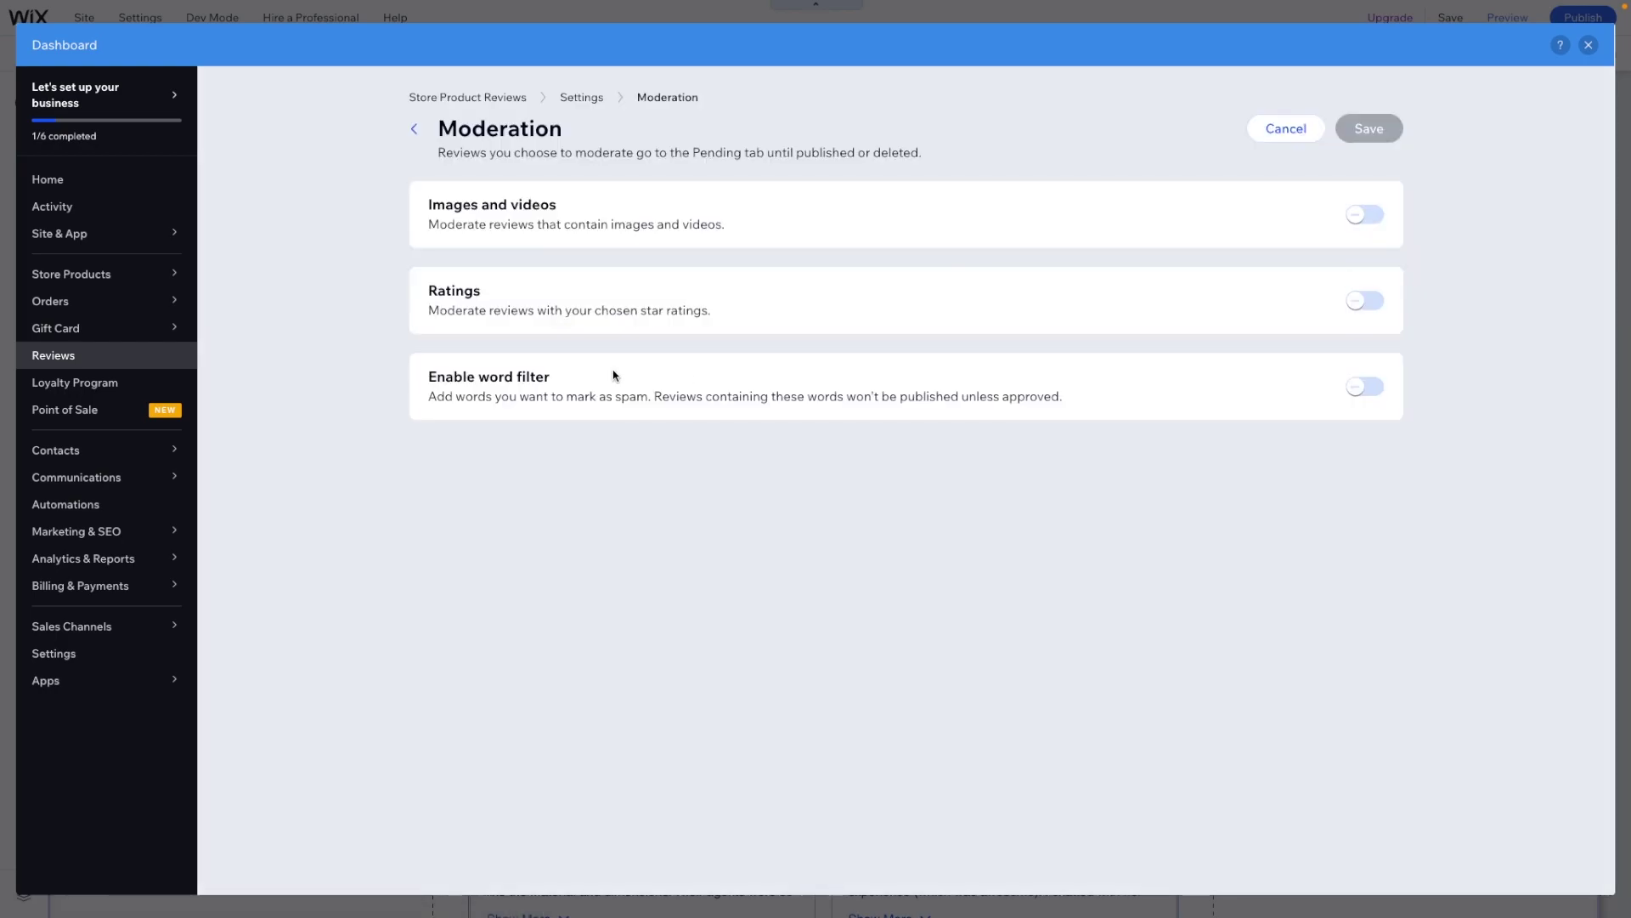
pyautogui.click(1362, 214)
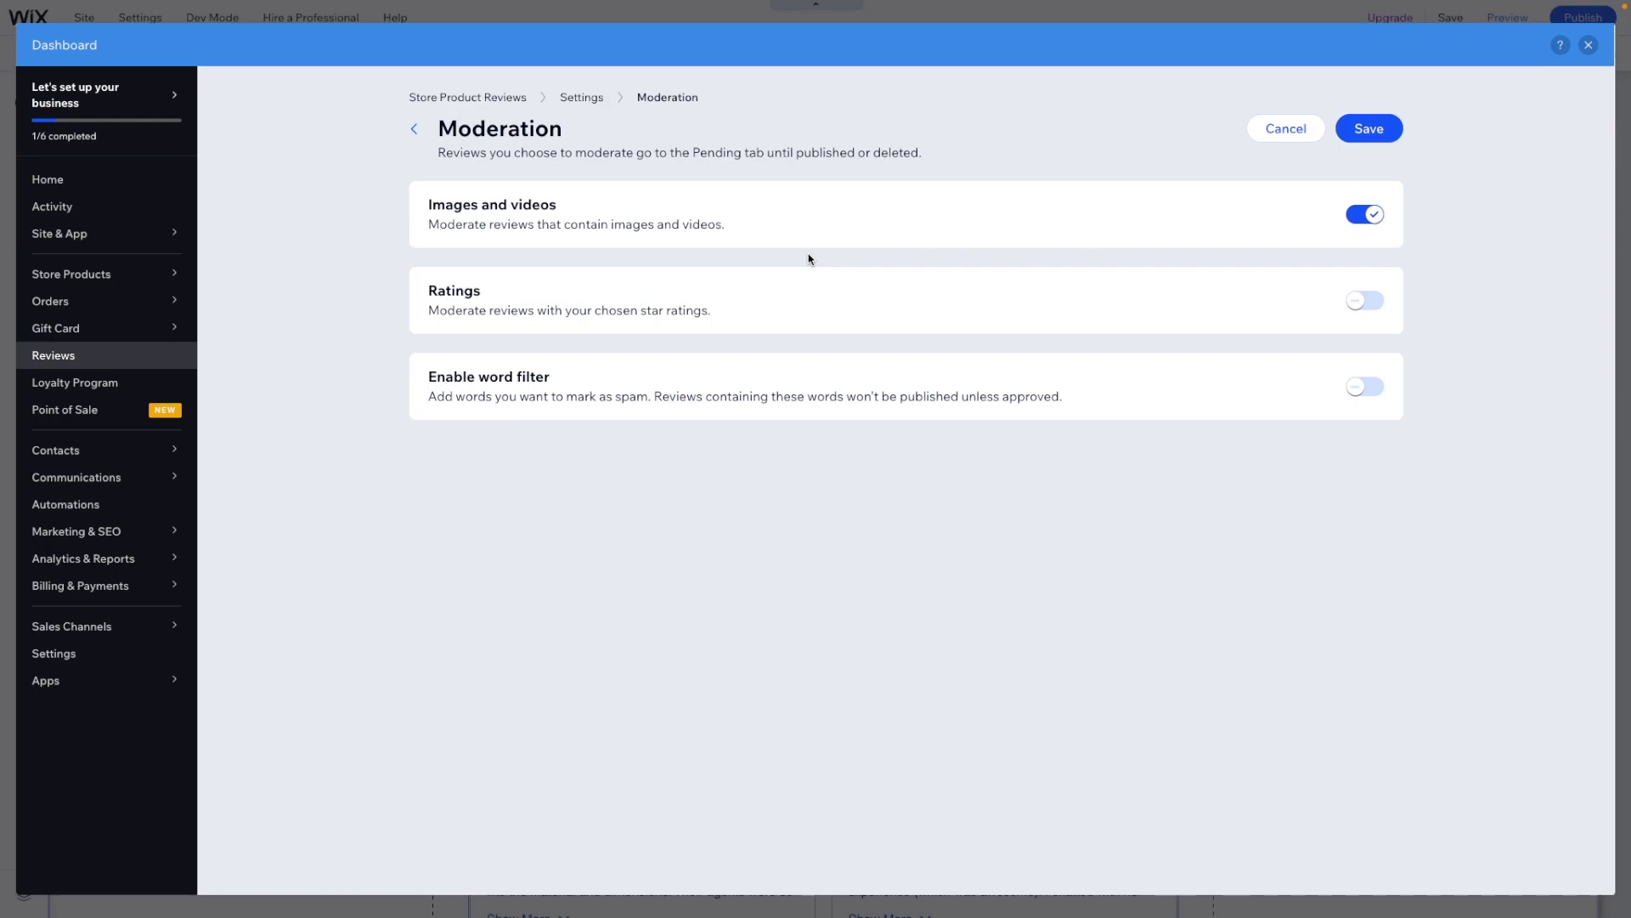
pyautogui.click(1364, 300)
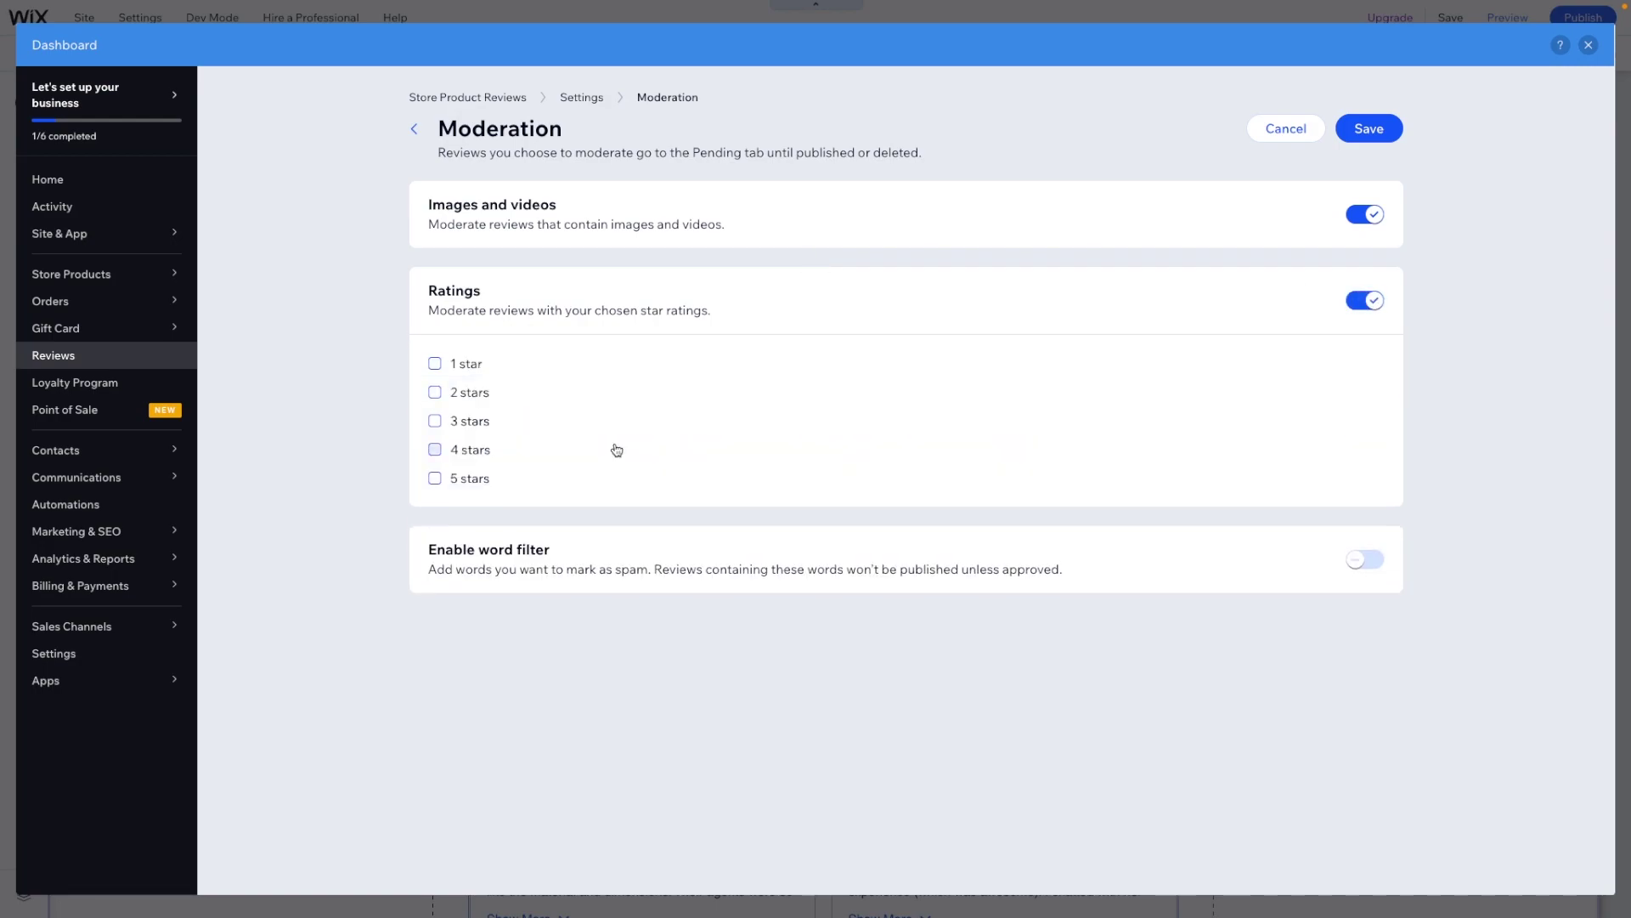
pyautogui.click(434, 392)
pyautogui.click(434, 420)
pyautogui.moveTo(455, 311); pyautogui.dragTo(736, 321)
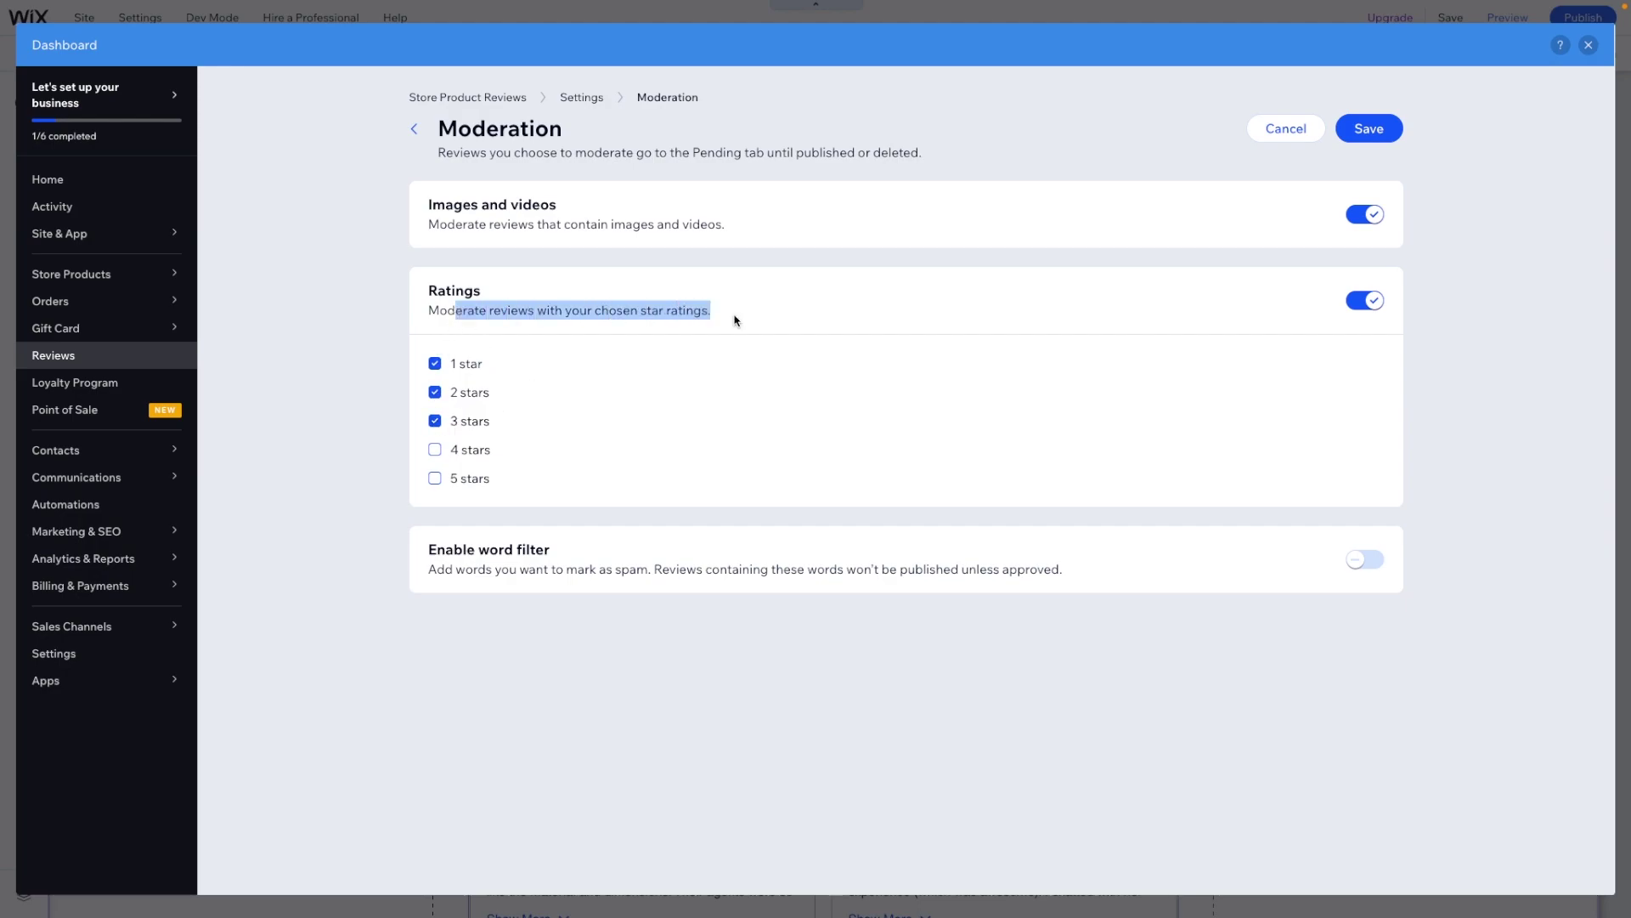
pyautogui.click(735, 319)
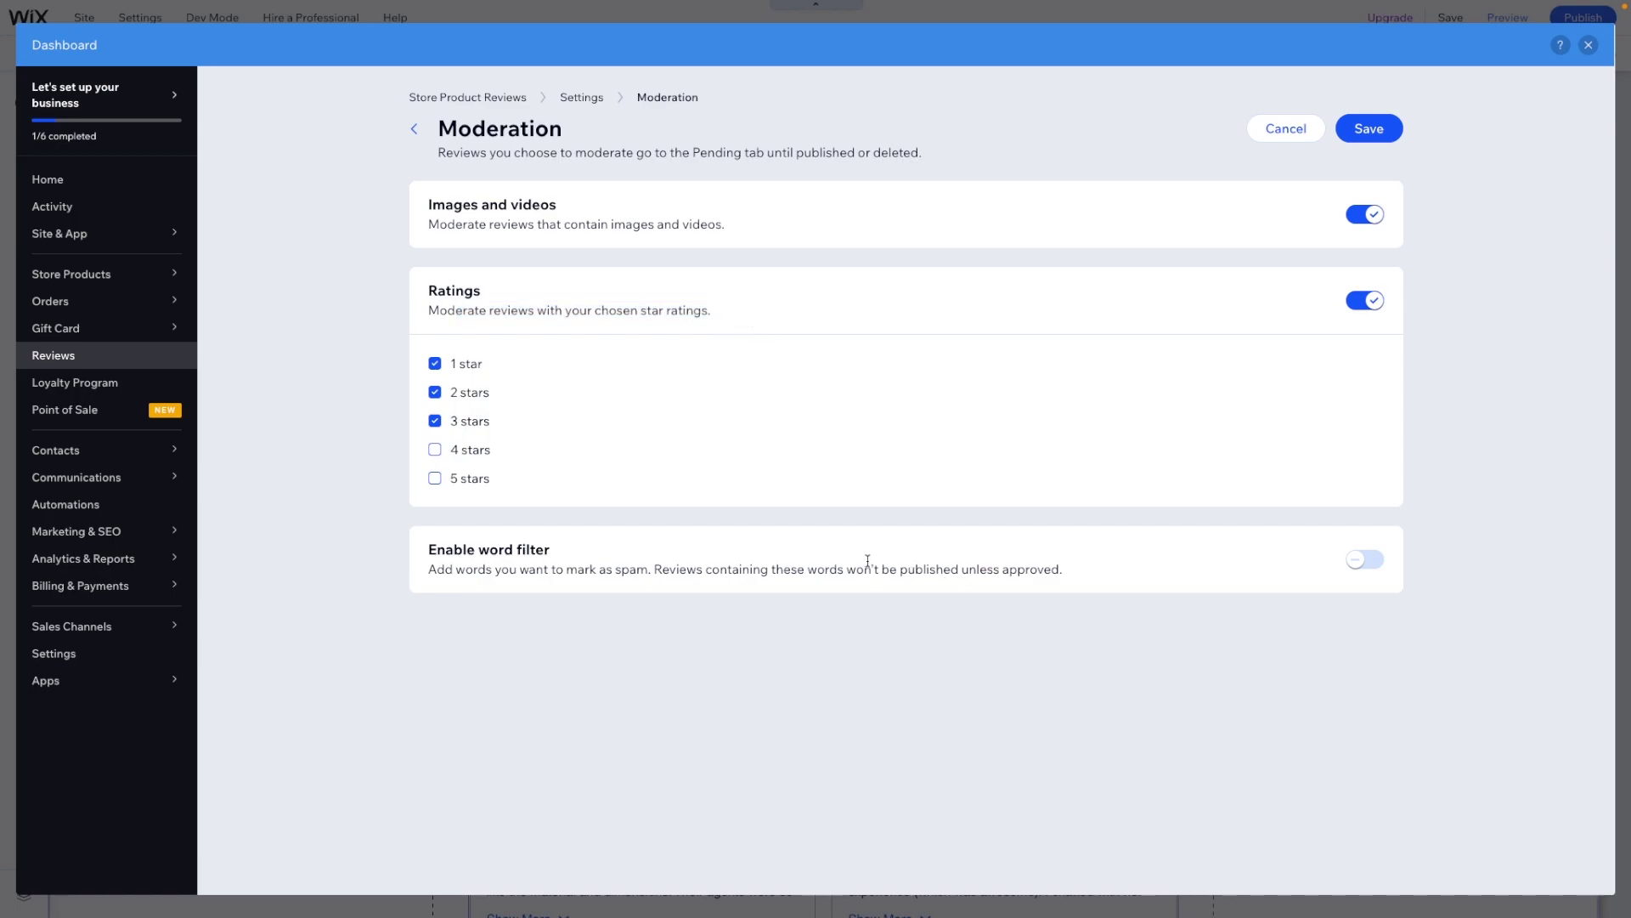
pyautogui.click(1365, 560)
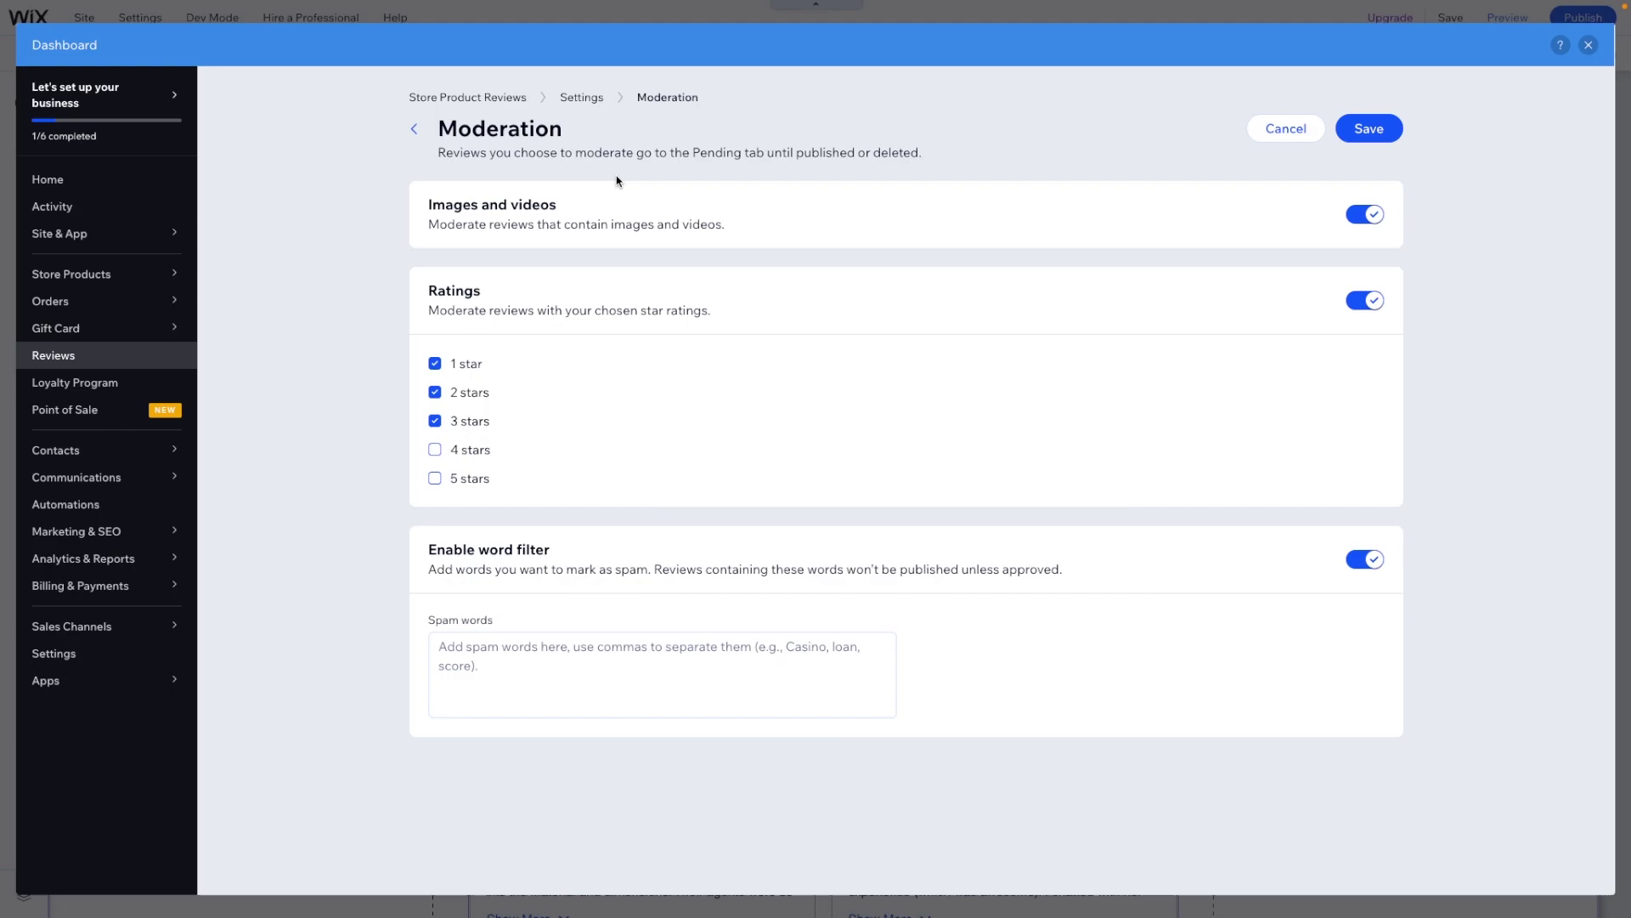
# Discard the unsaved moderation changes and check the Pending reviews list
pyautogui.click(478, 108)
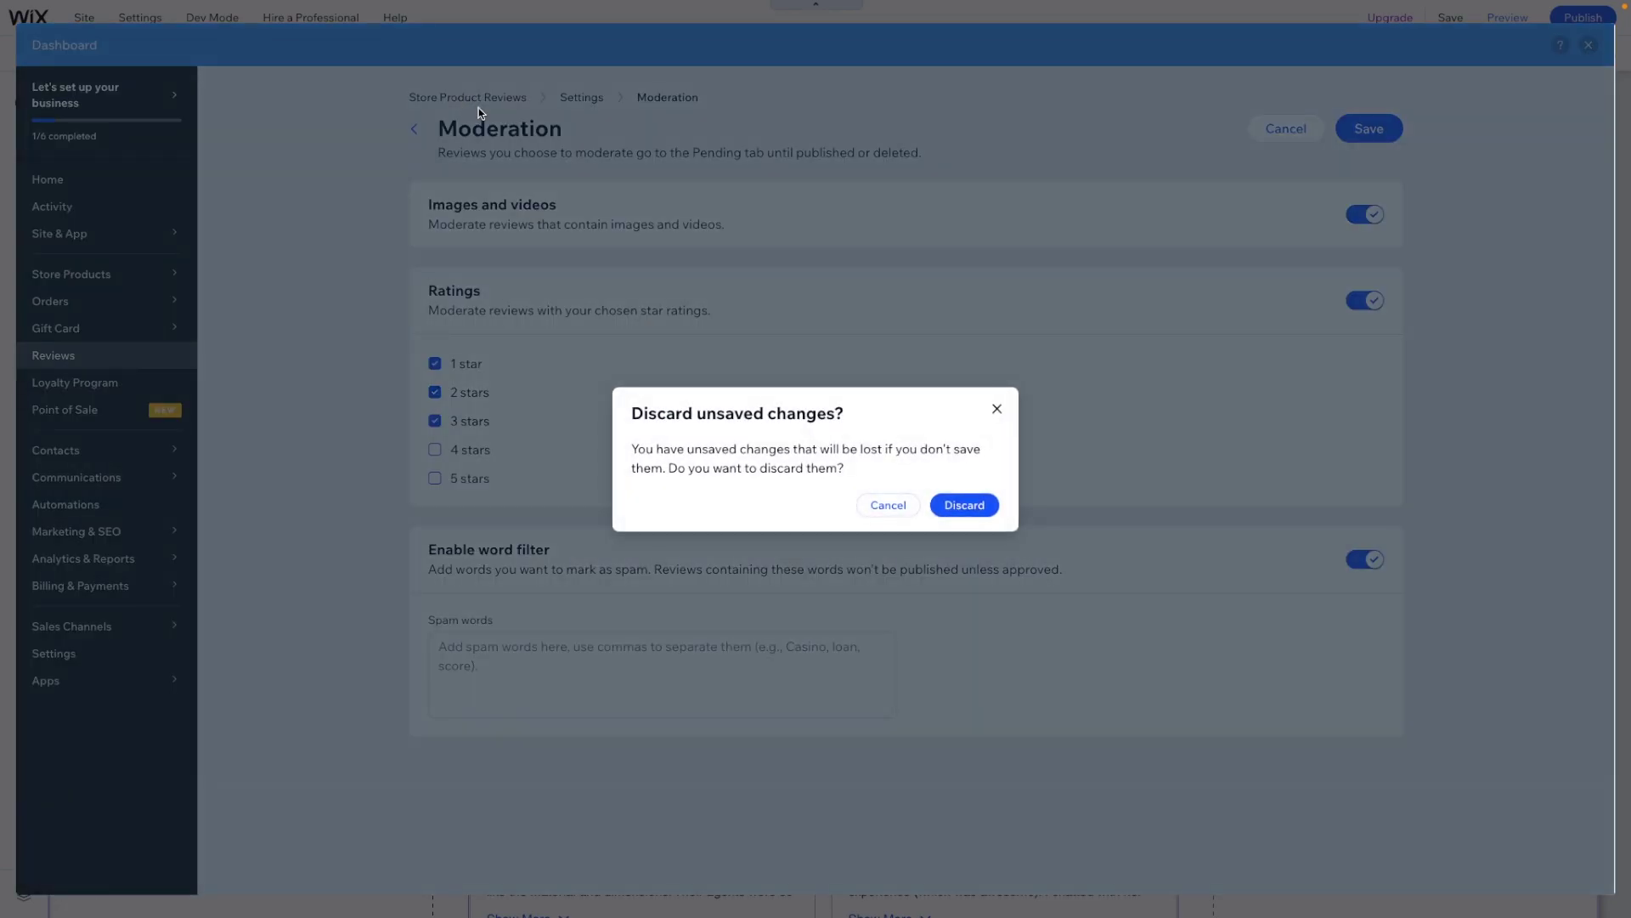
pyautogui.click(954, 506)
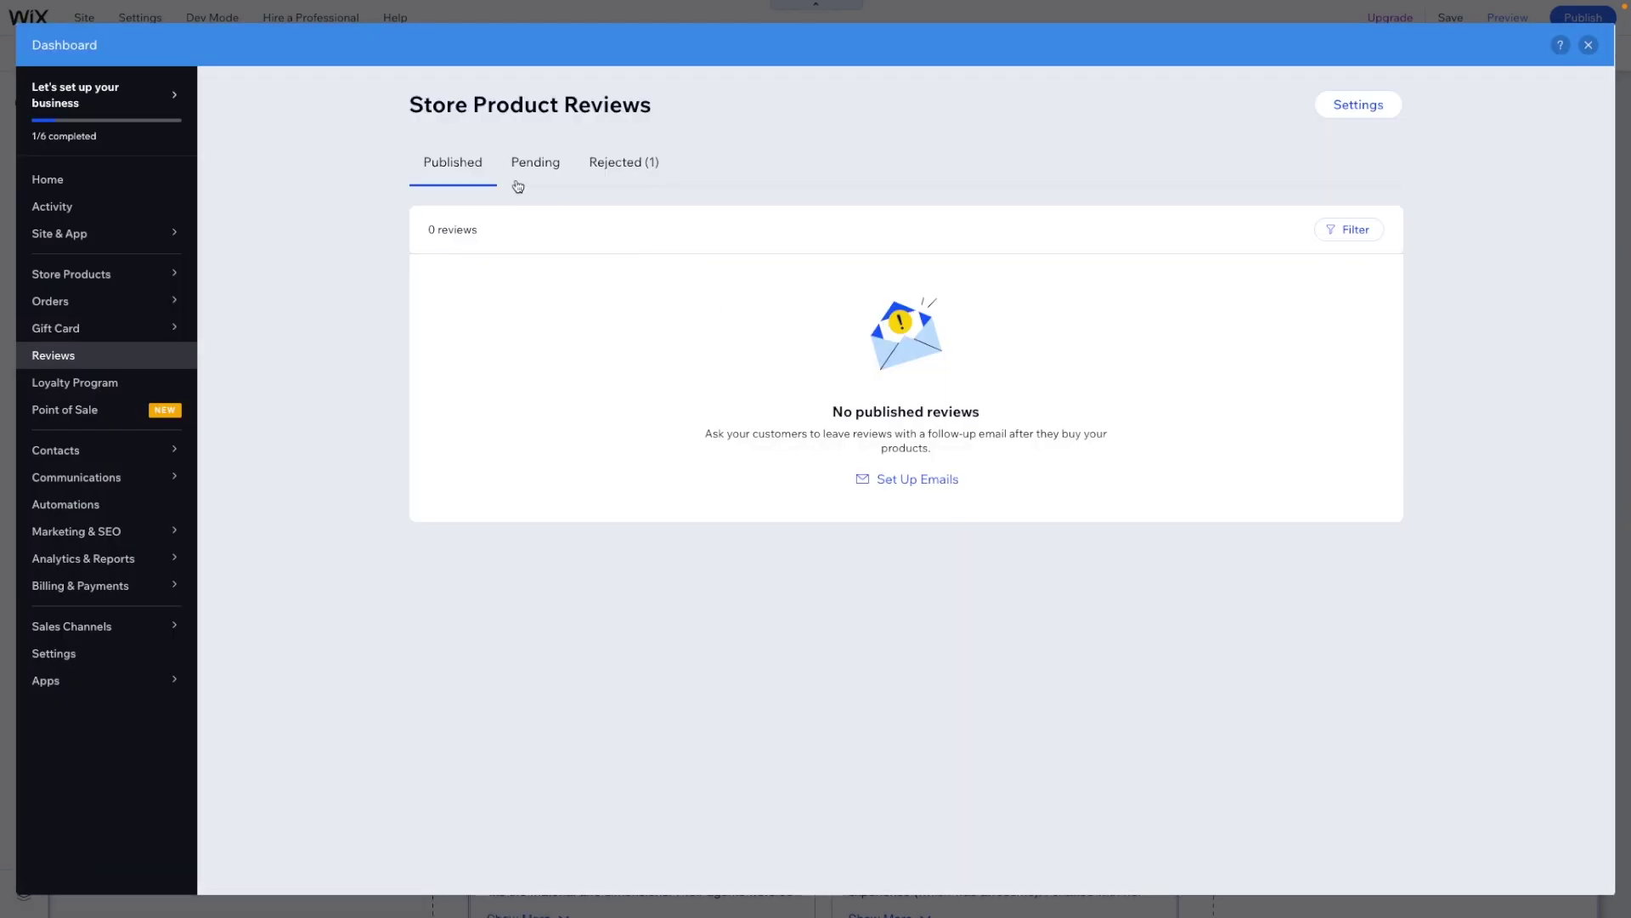
pyautogui.click(536, 164)
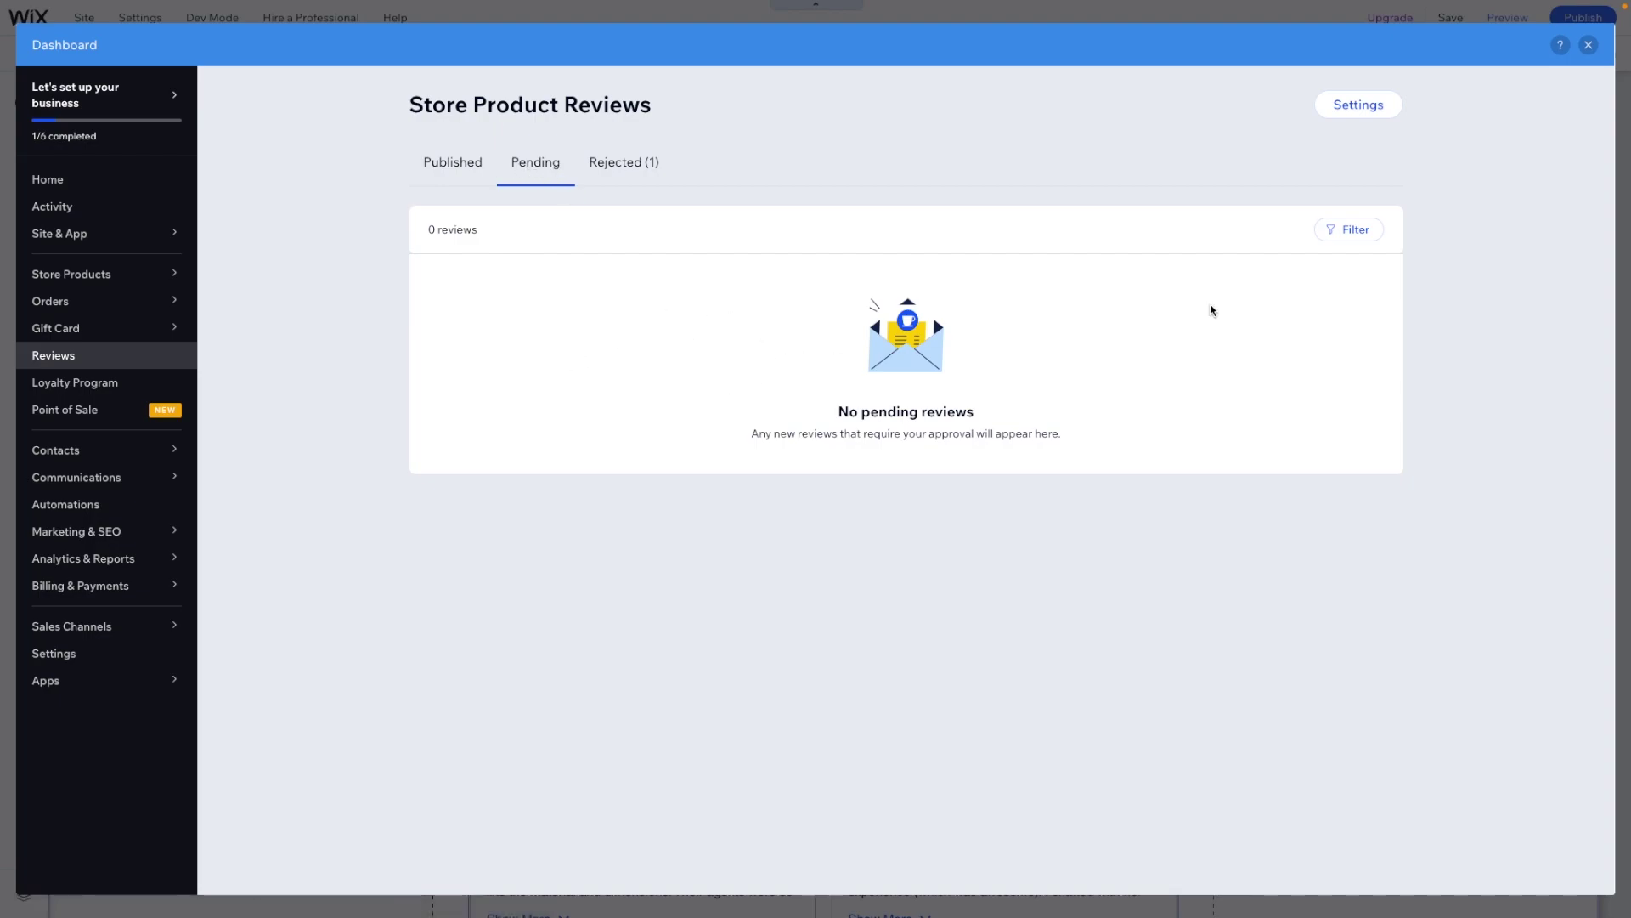
# Open the Review Form settings and scroll through its fields without changing anything
pyautogui.click(1358, 107)
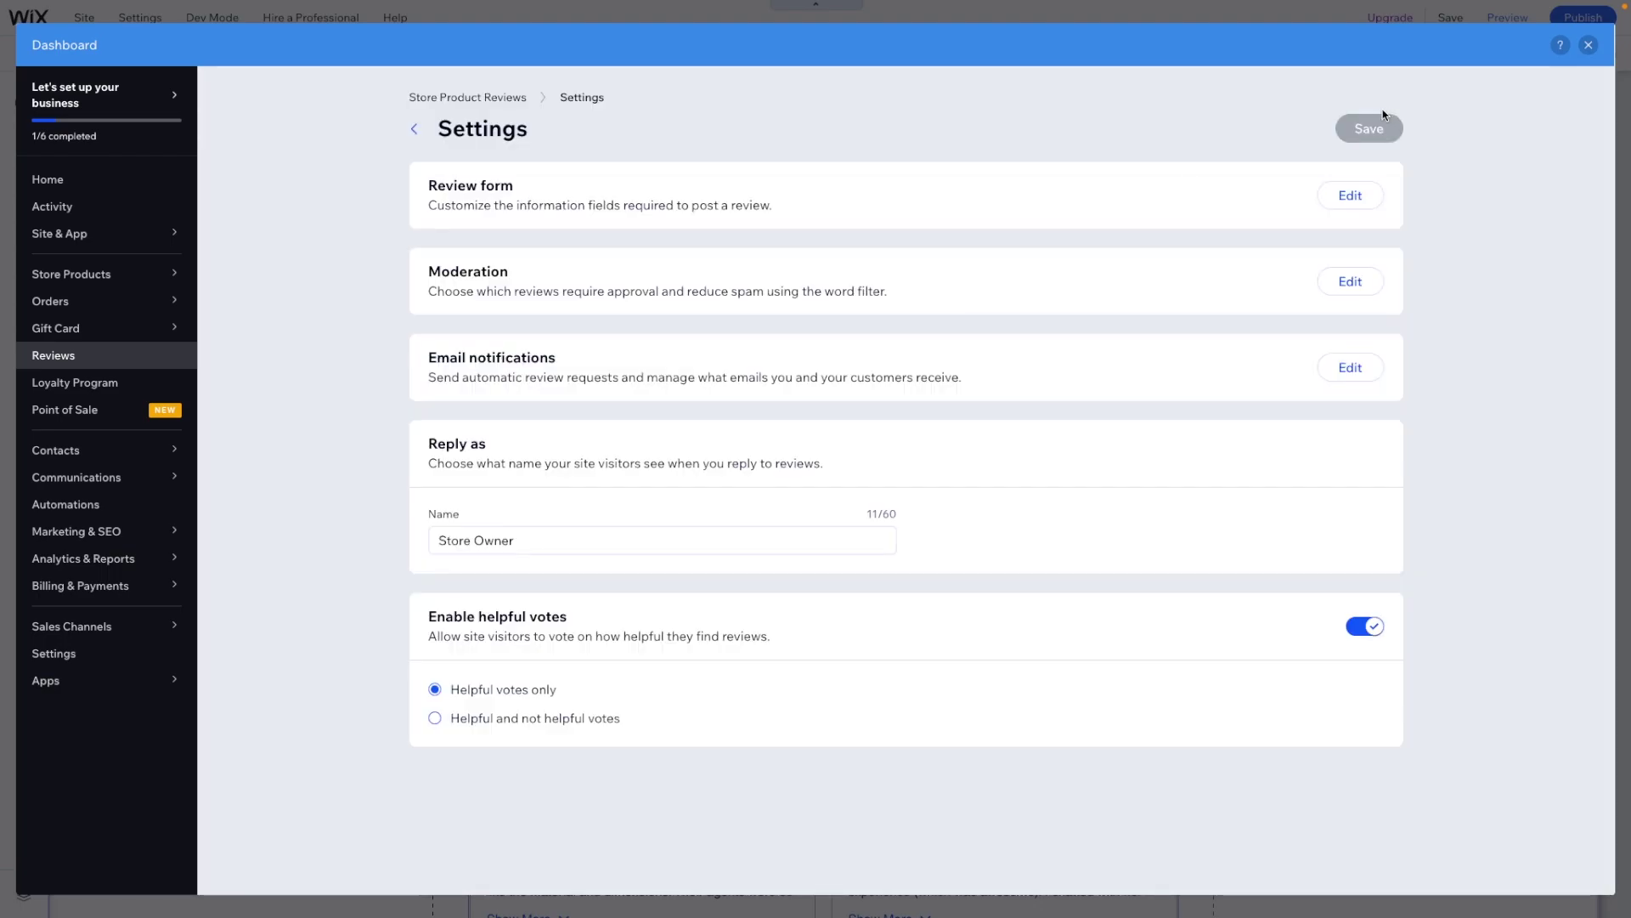
pyautogui.click(1350, 195)
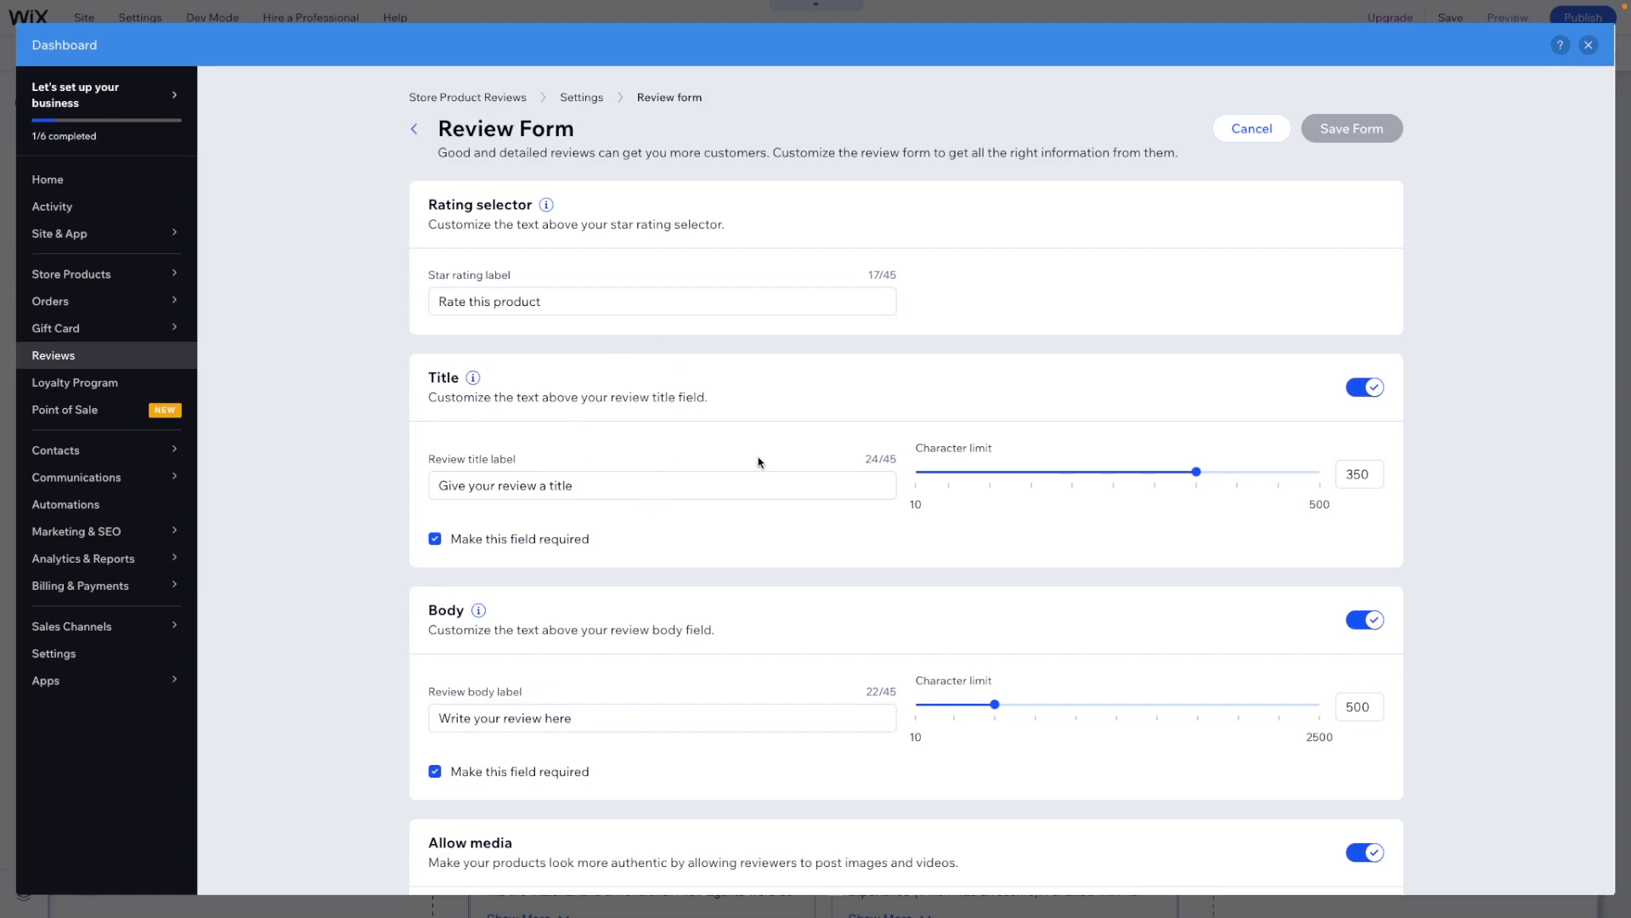
pyautogui.scroll(-1, 758, 462)
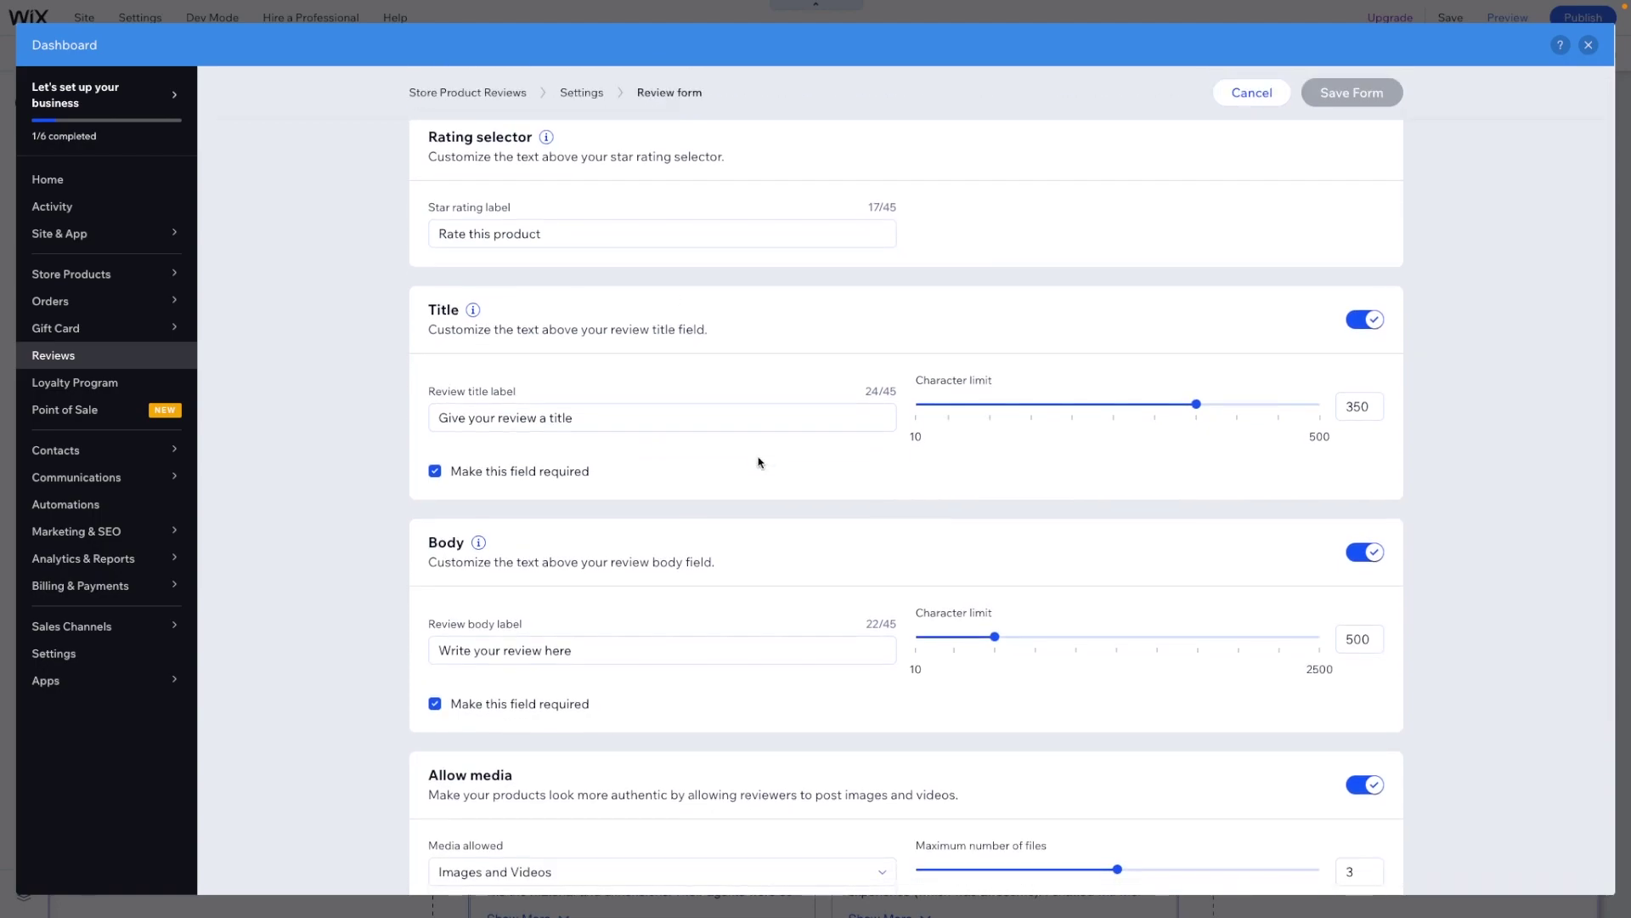
pyautogui.scroll(-3, 758, 462)
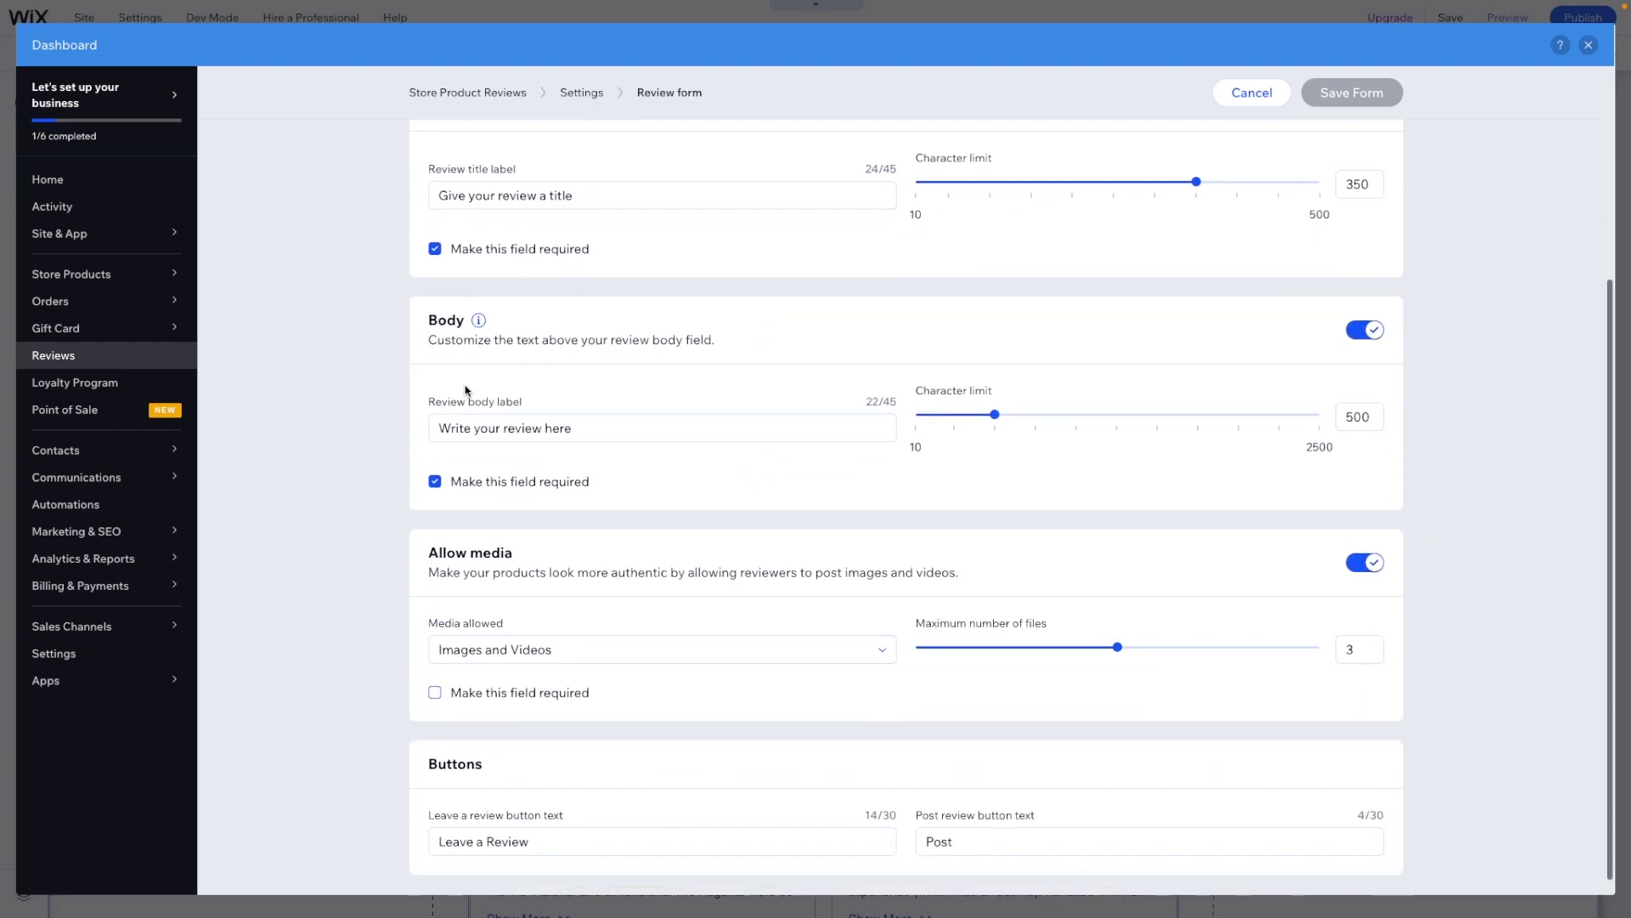
pyautogui.scroll(2, 568, 372)
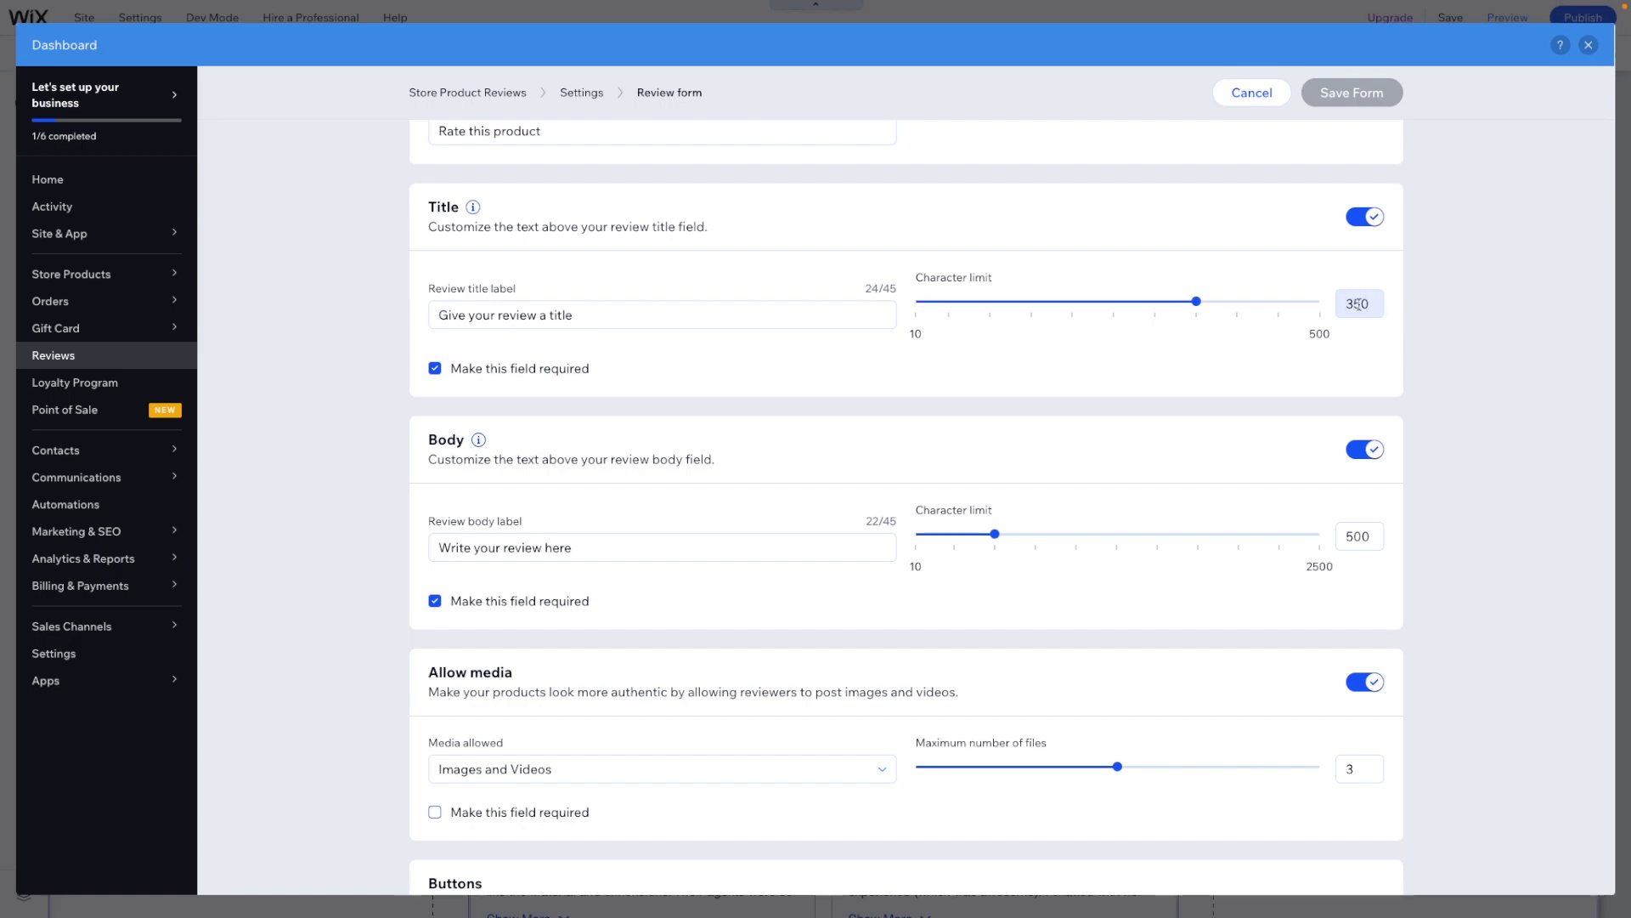
pyautogui.scroll(-2, 572, 465)
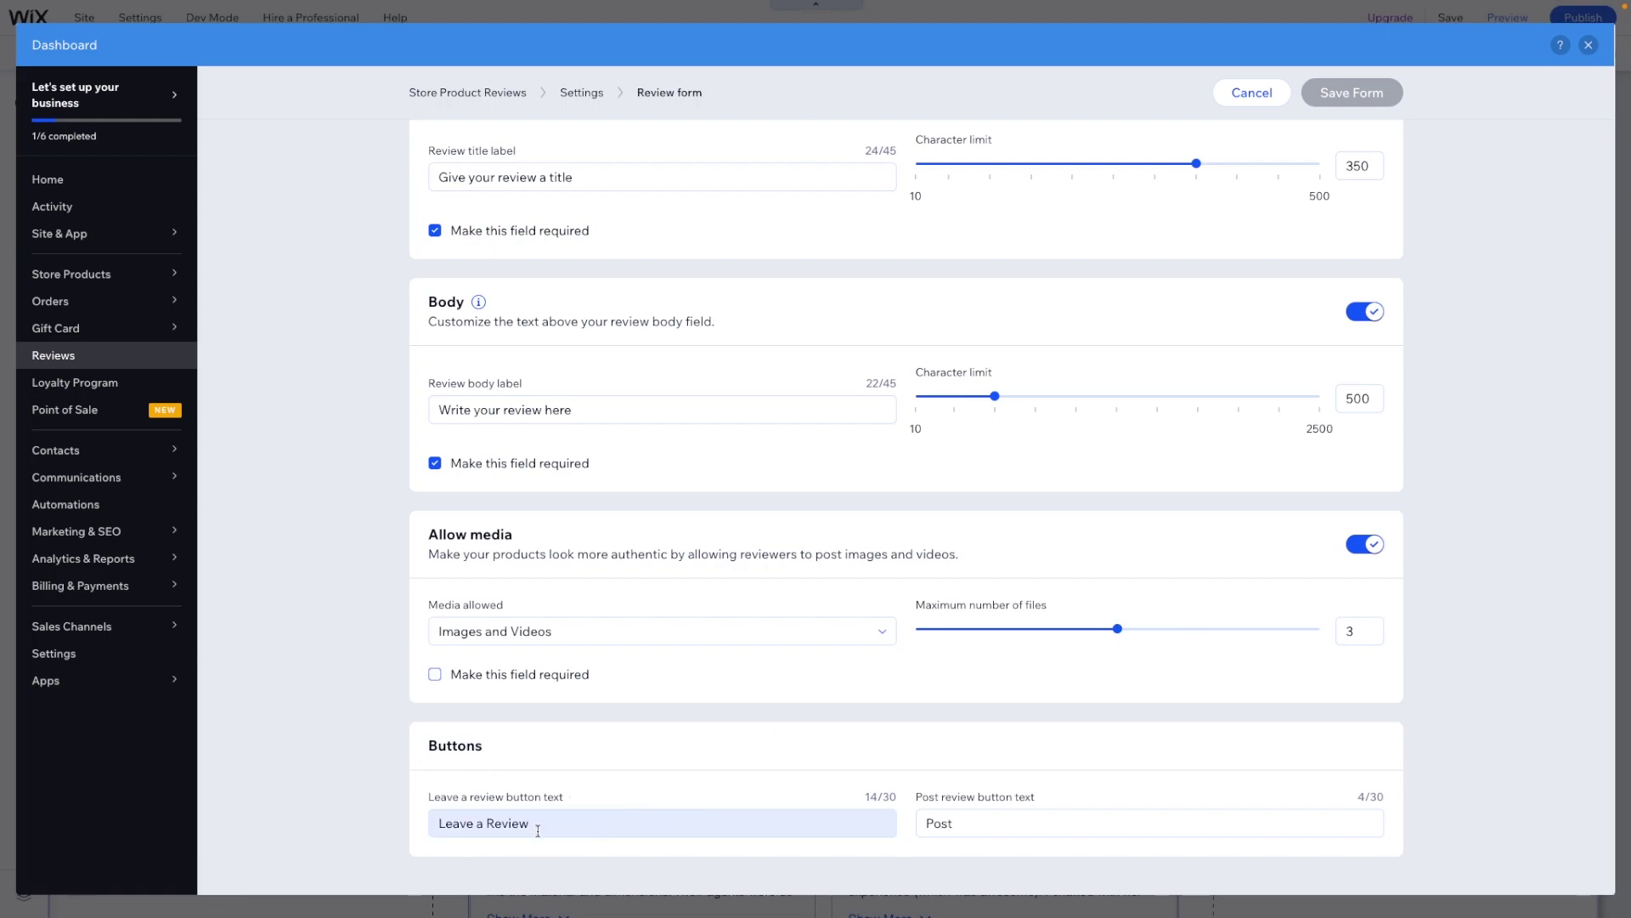
pyautogui.scroll(4, 985, 821)
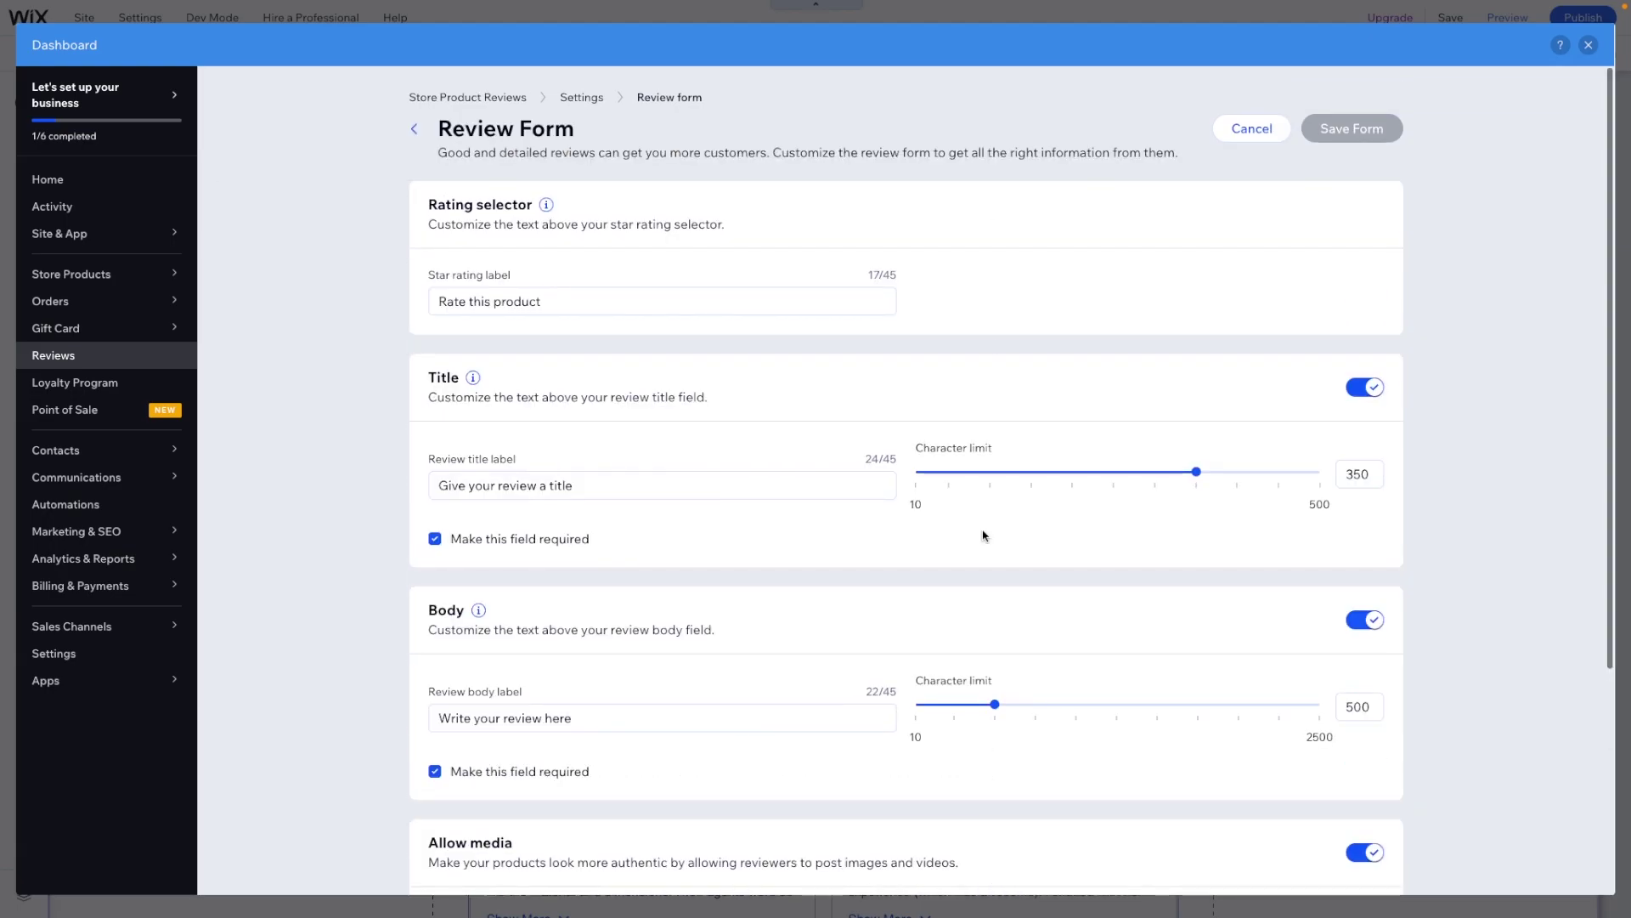
# Change the Reply as name to the rep's first name plus '| Customer Service Rep'
pyautogui.click(414, 128)
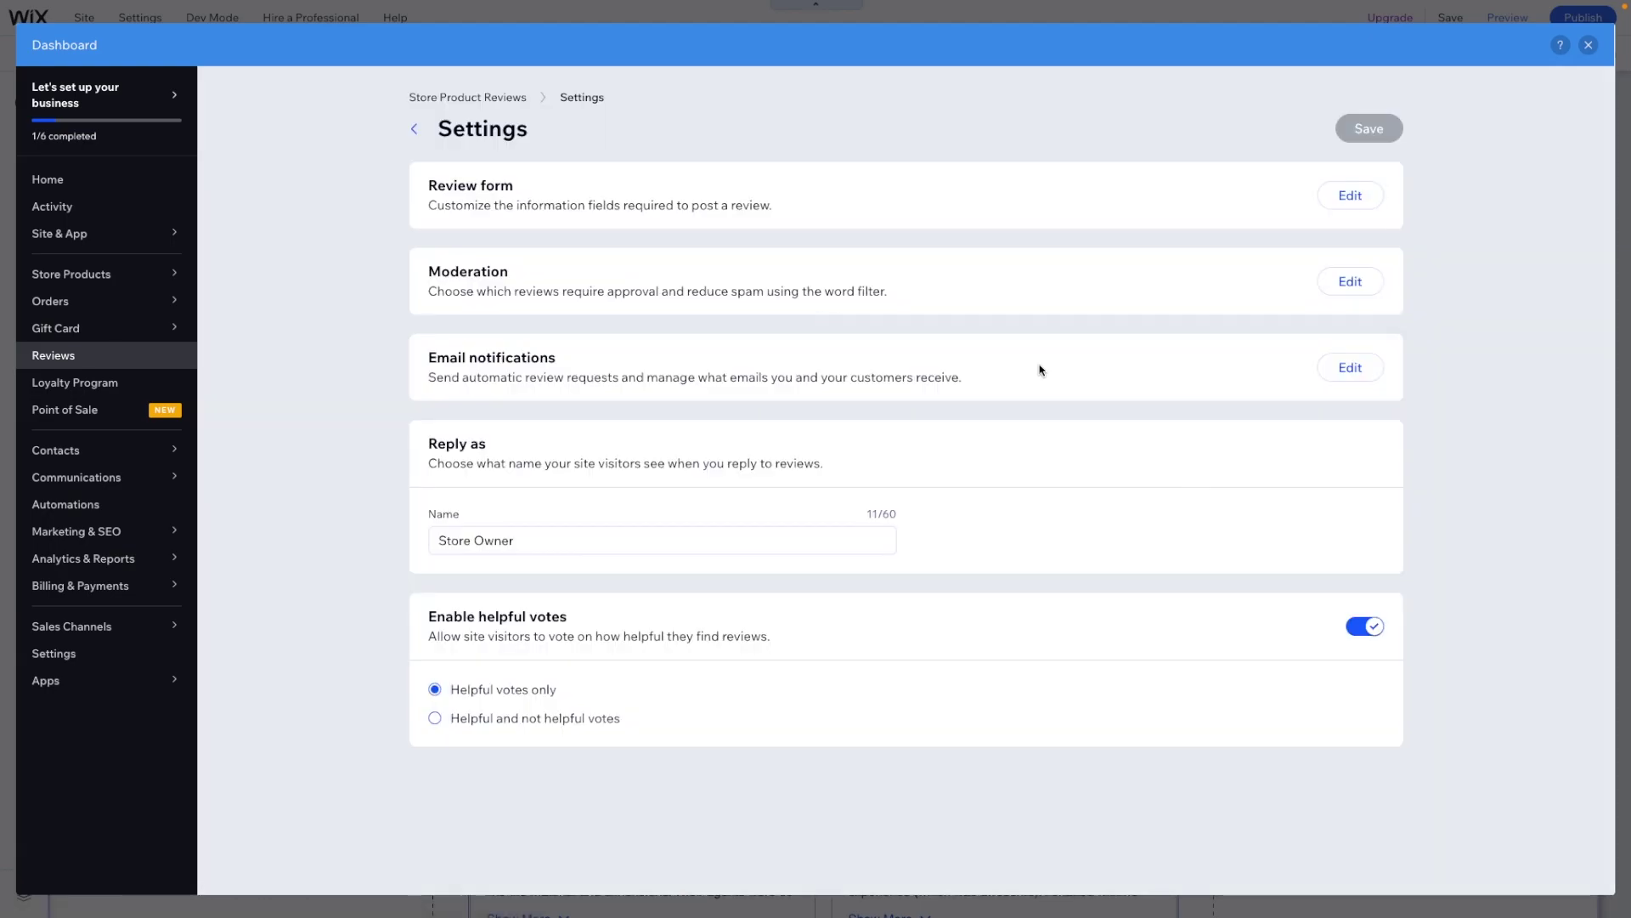
pyautogui.click(1342, 372)
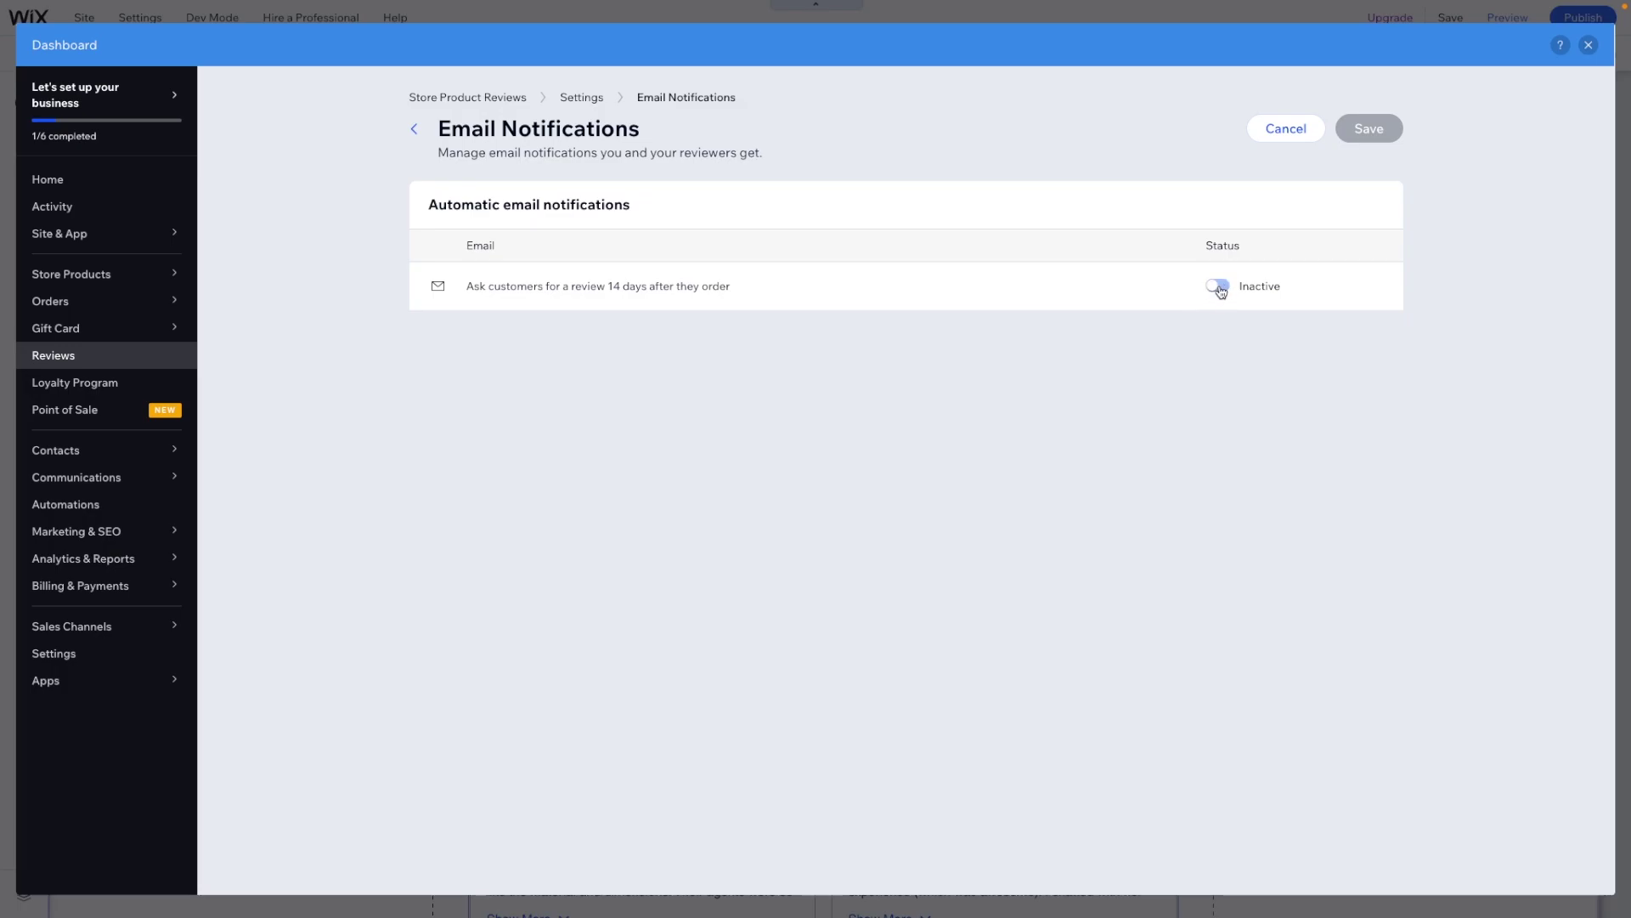
pyautogui.click(414, 129)
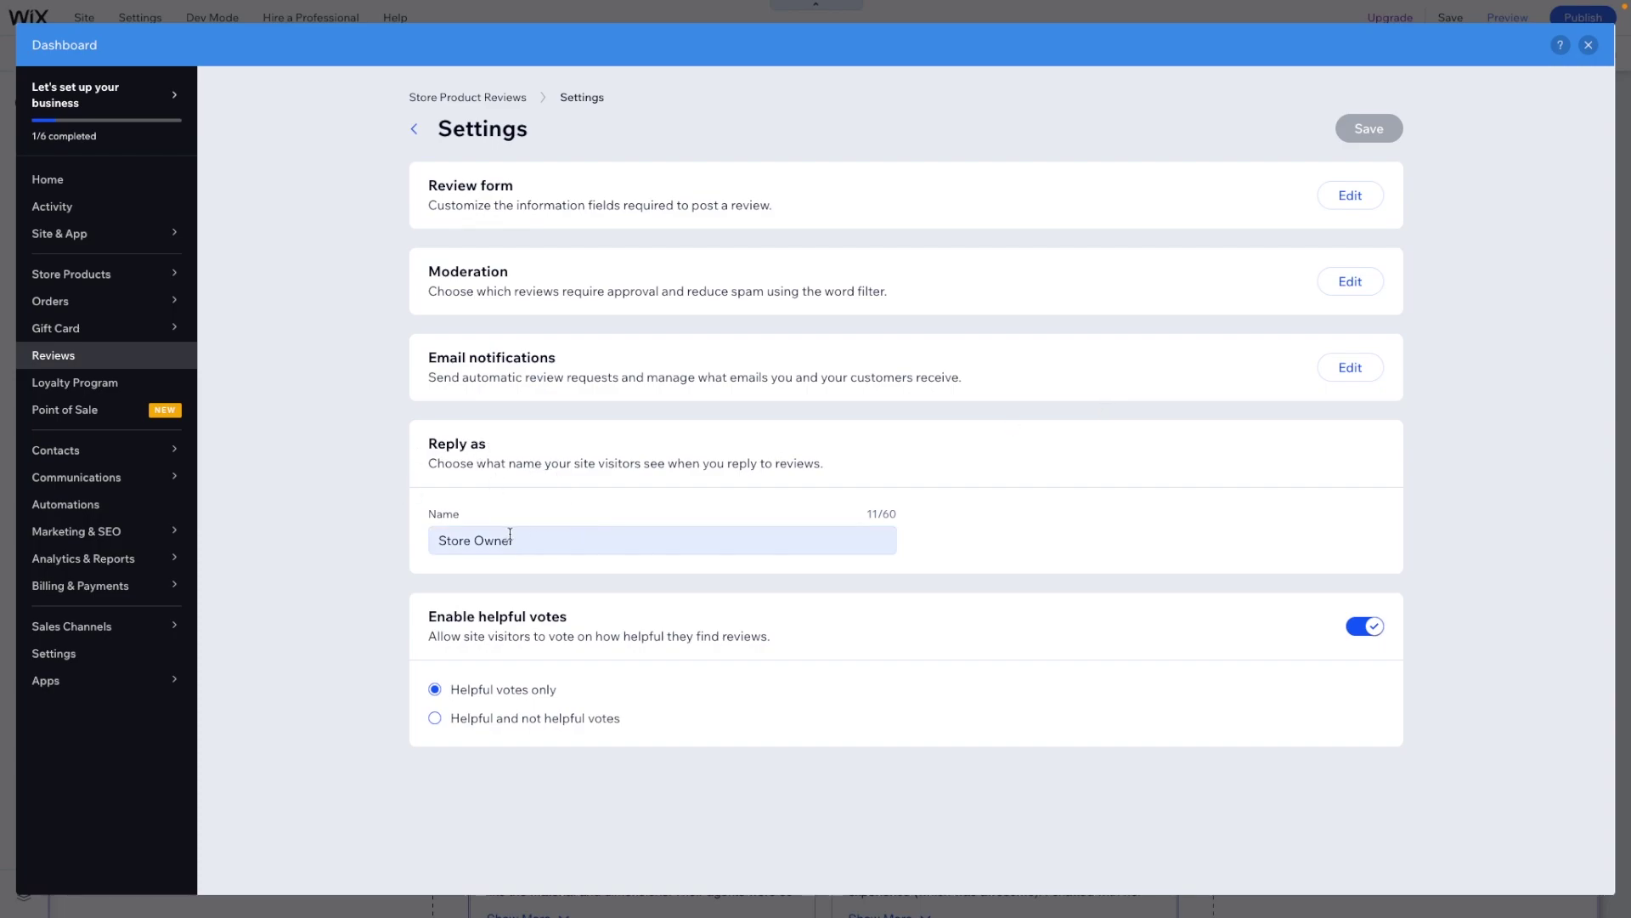
pyautogui.tripleClick(541, 541)
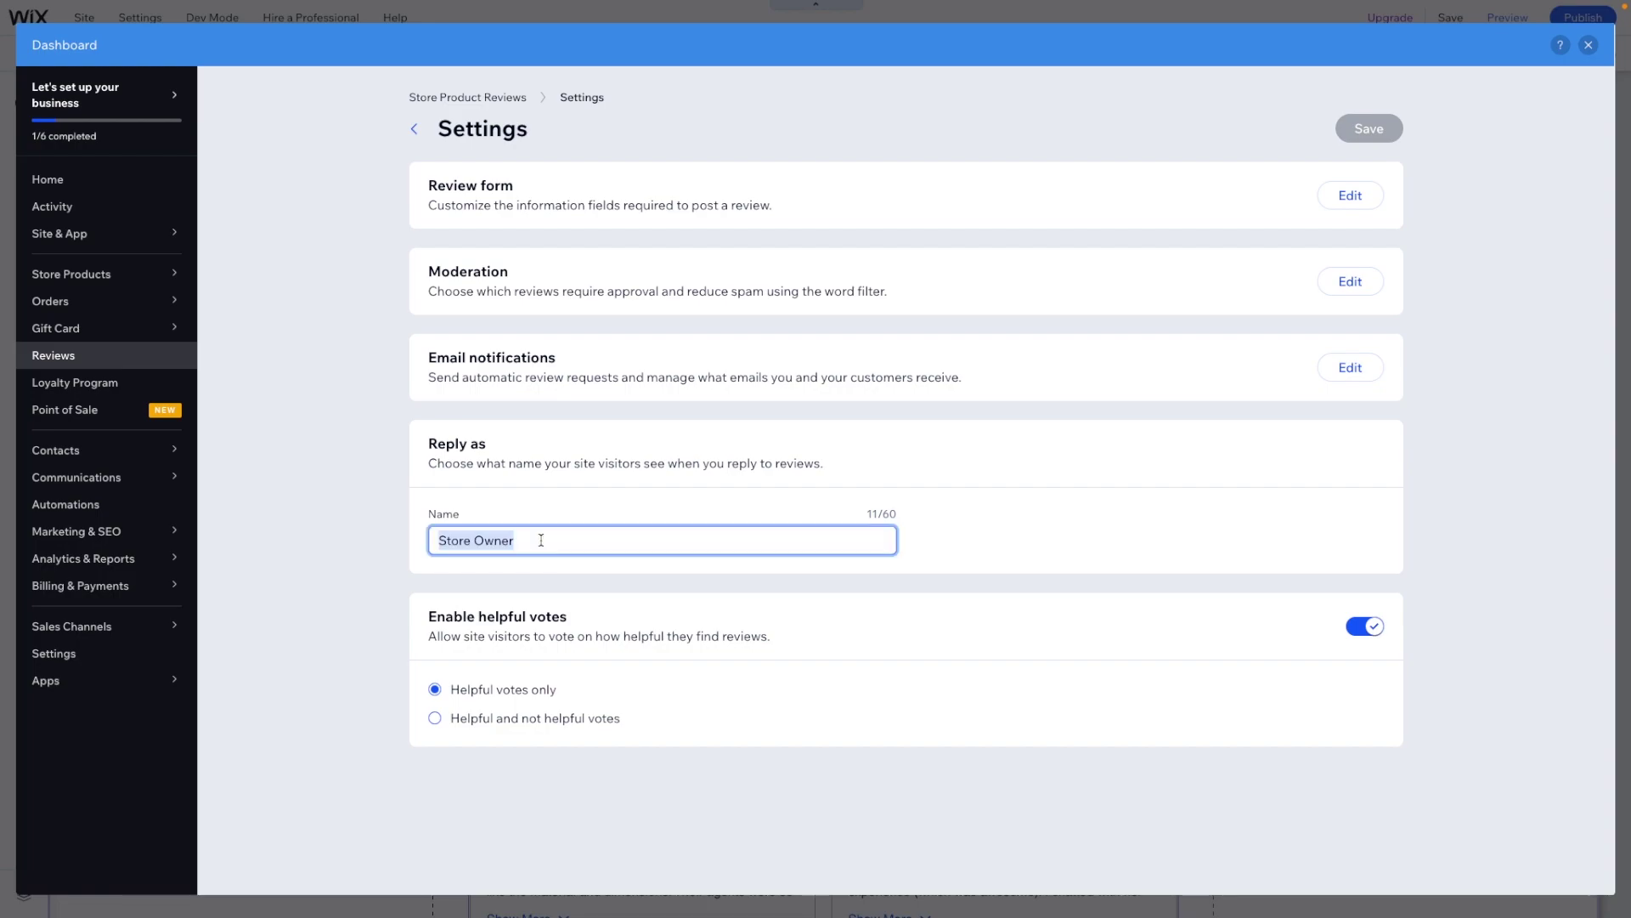
pyautogui.write('Ryan | ')
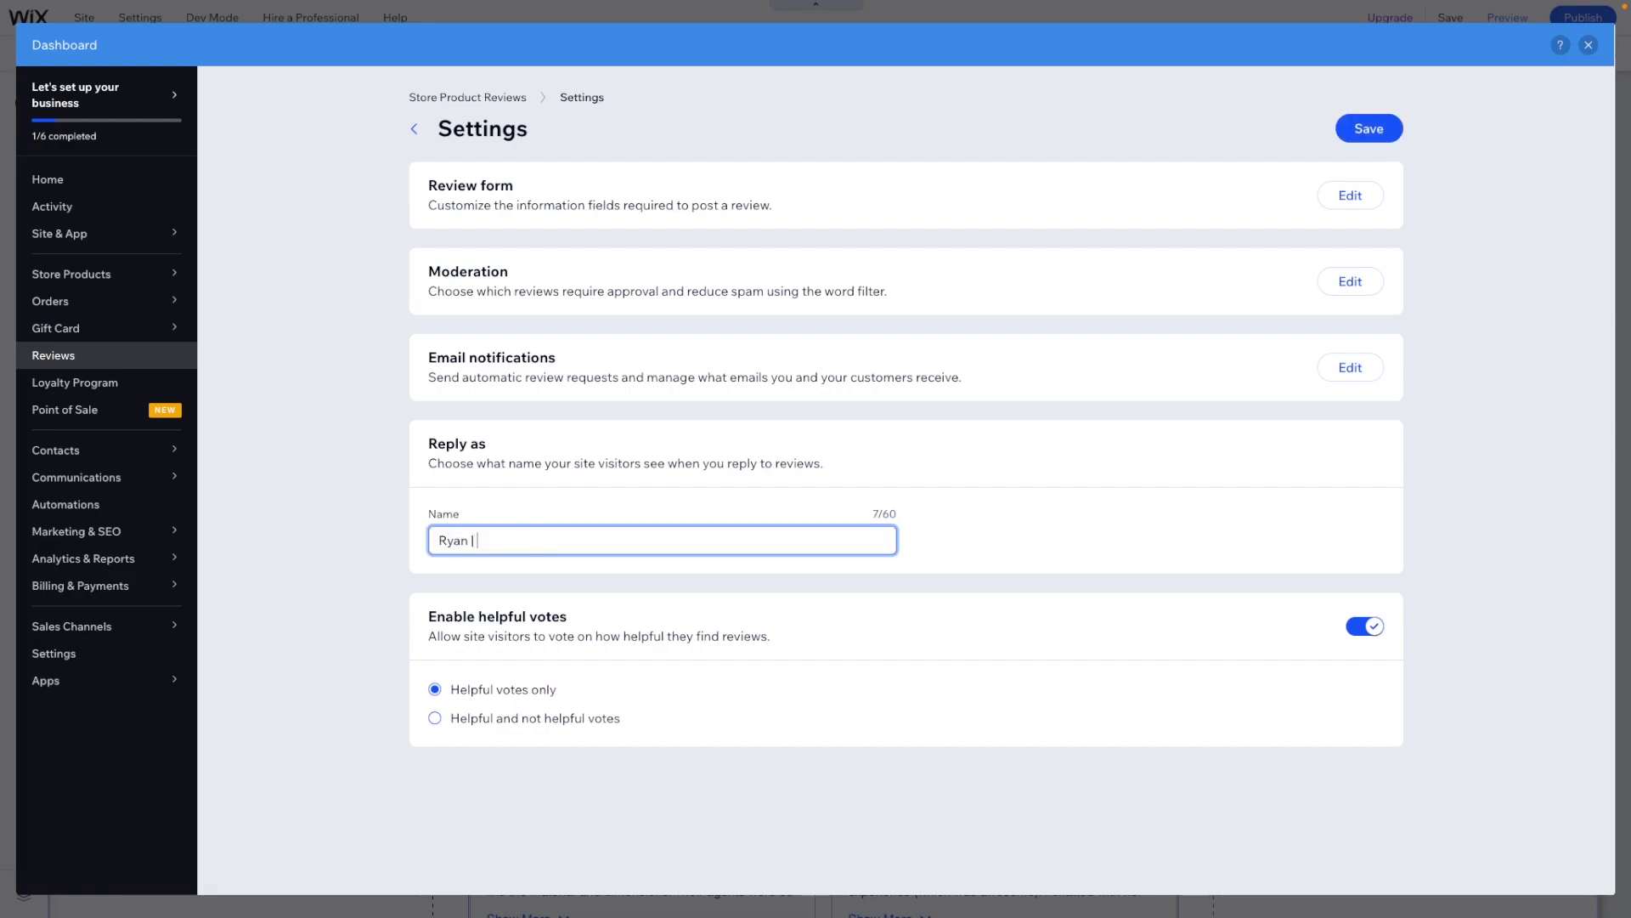
pyautogui.write('Customer Serbi')
pyautogui.press('BackSpace')
pyautogui.write('vice Rep')
pyautogui.click(965, 544)
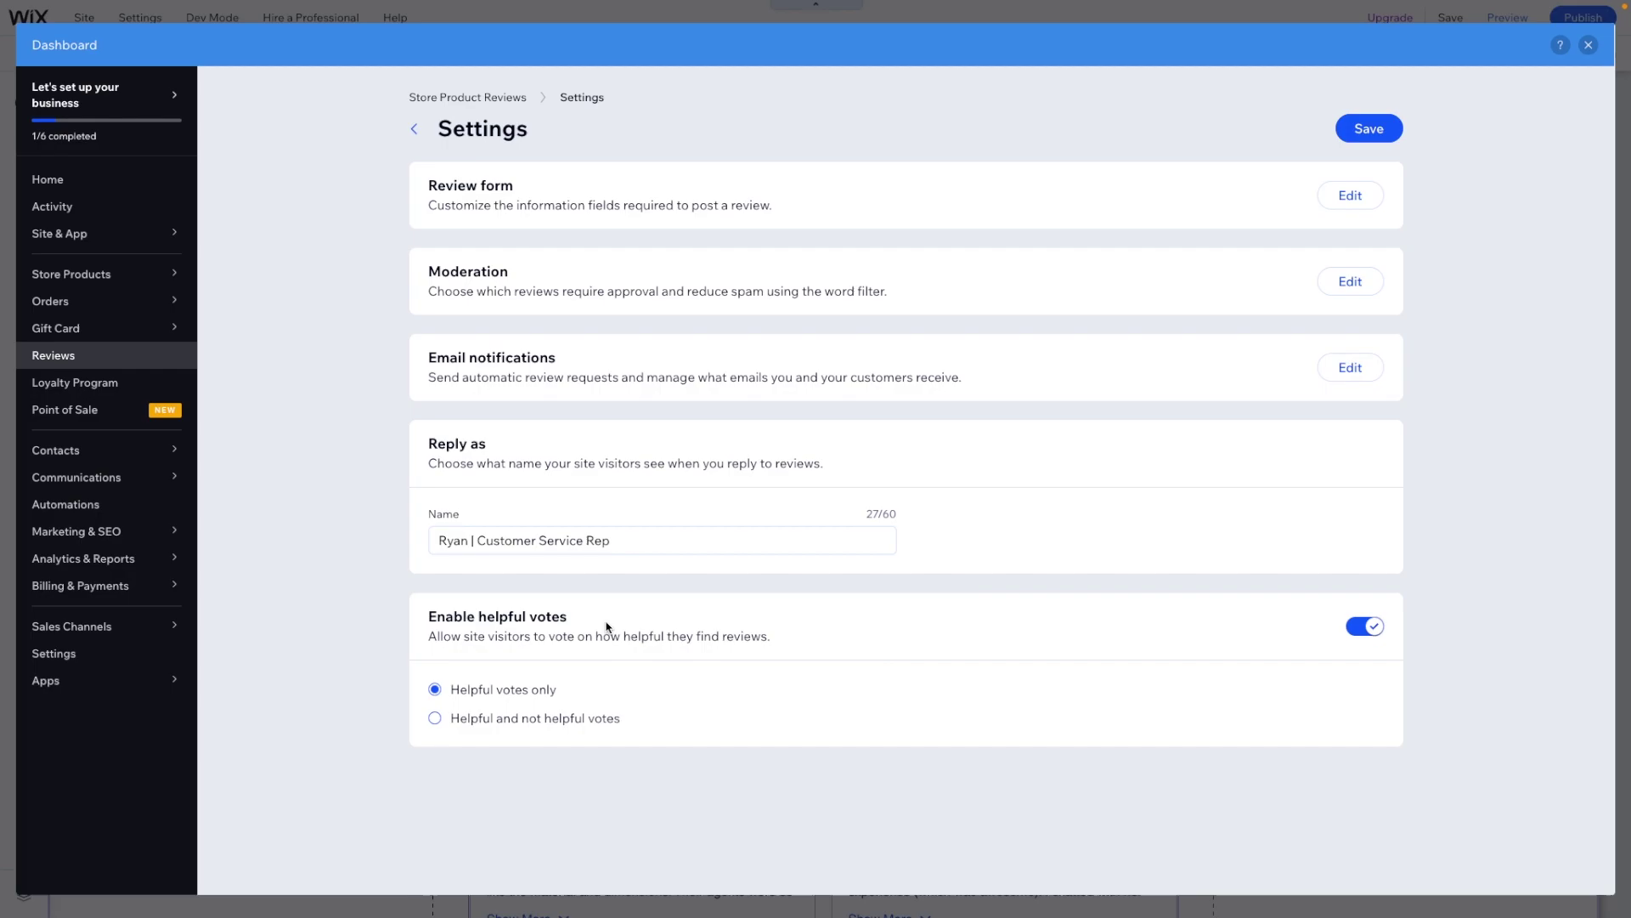
# Close the dashboard and mark the 'Terrible Product' review as helpful in the preview
pyautogui.click(1588, 46)
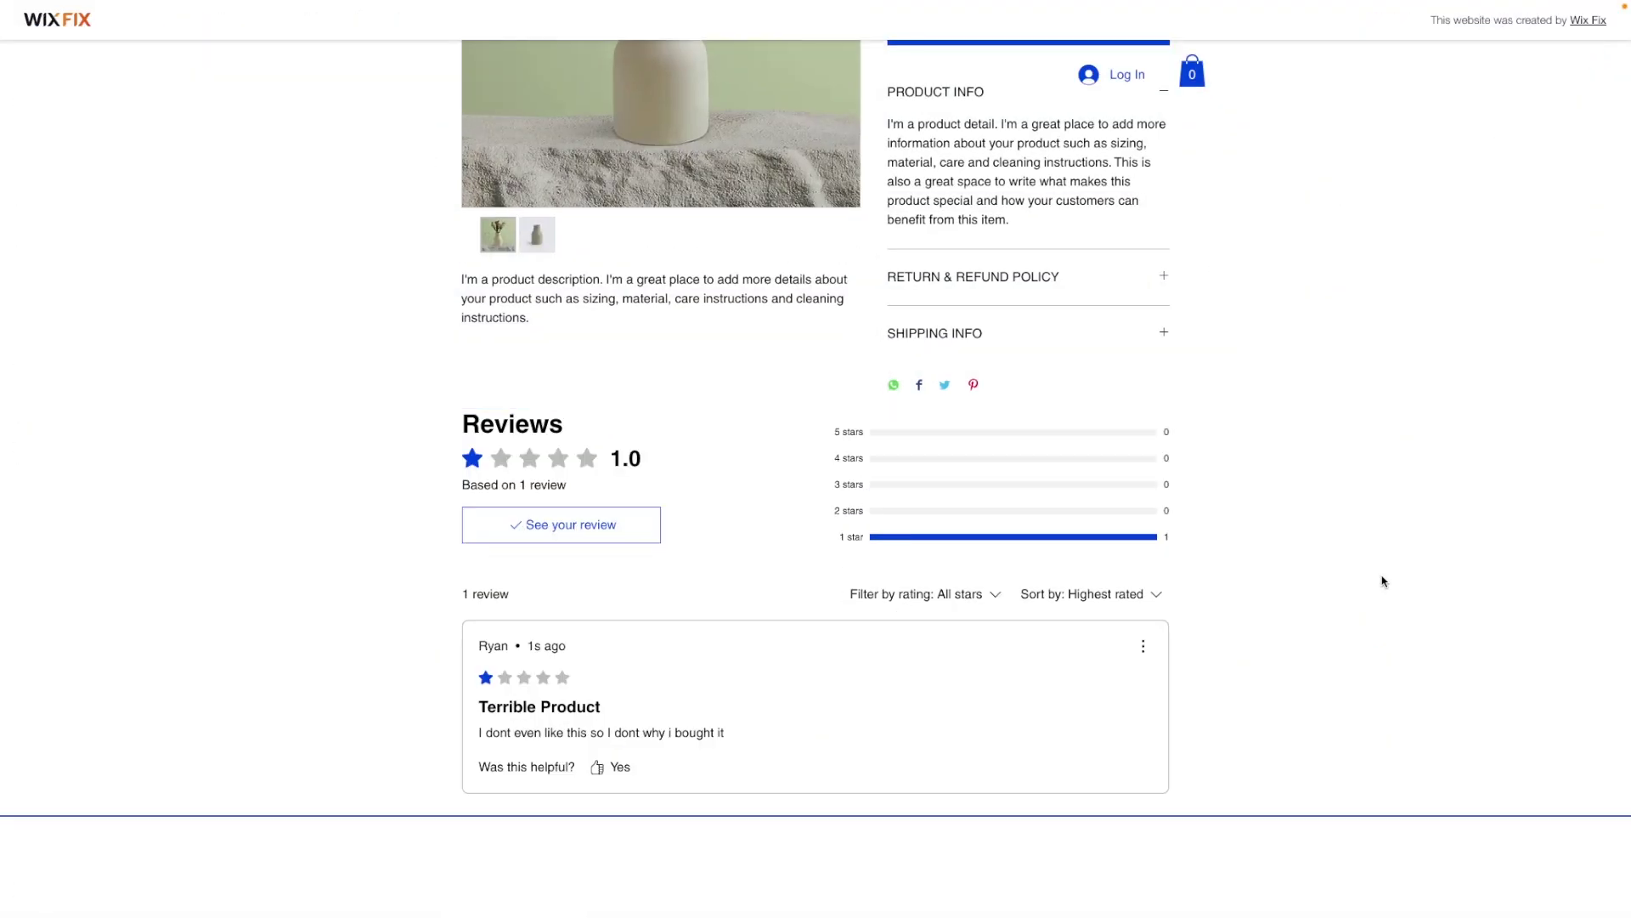
pyautogui.click(599, 769)
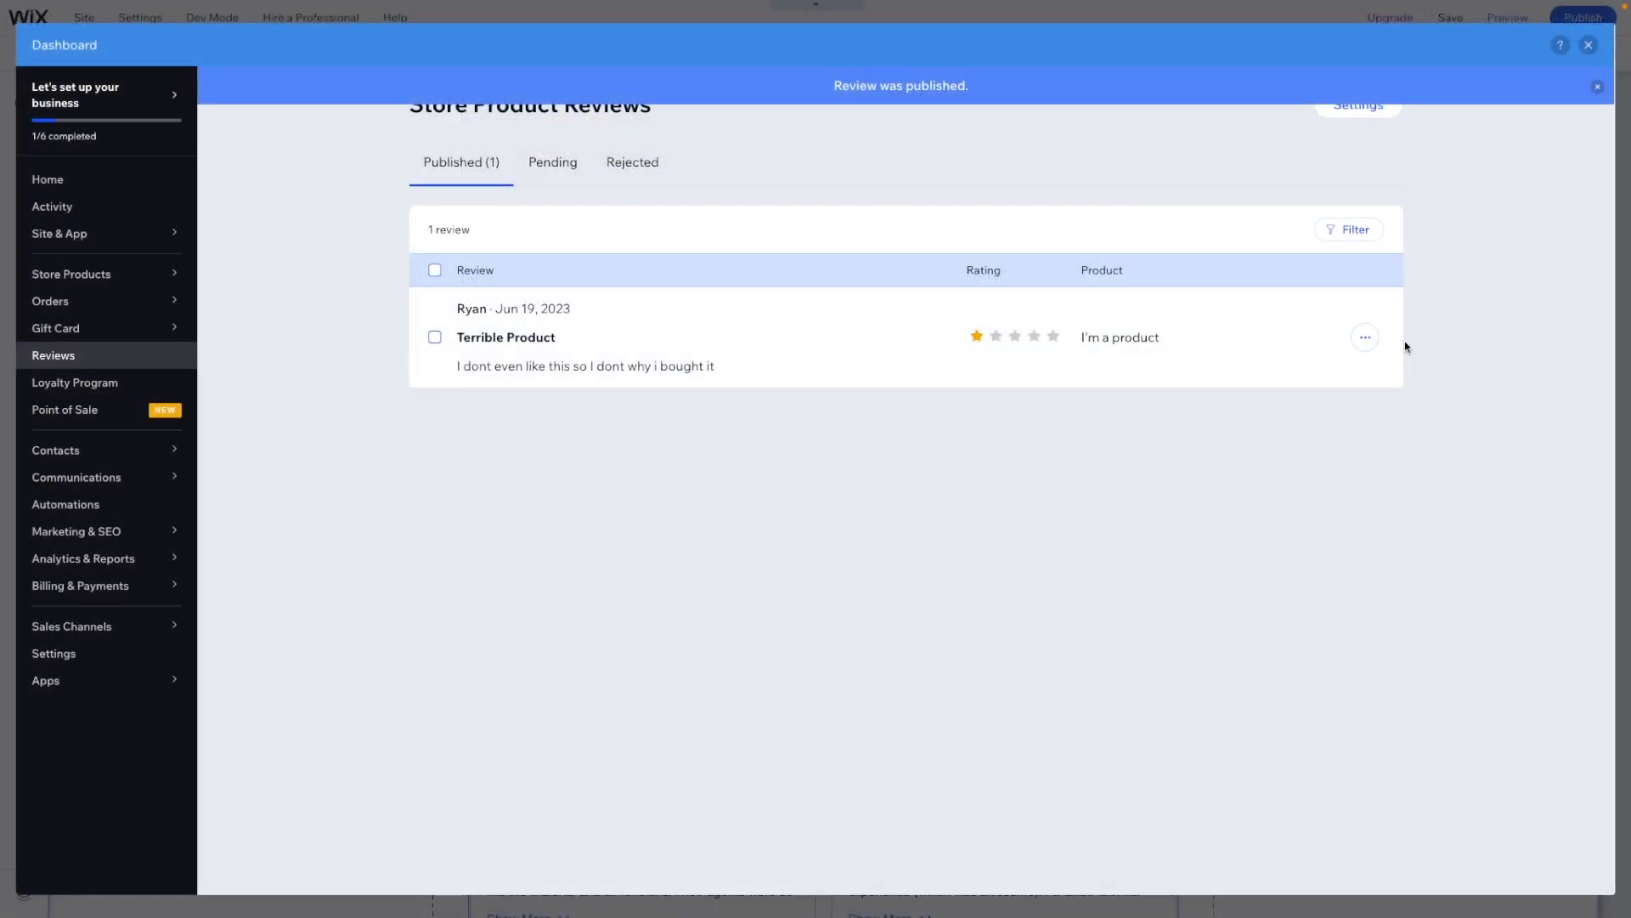
# Publish a reply to the Terrible Product review apologising for the bad experience and confirming a full refund
pyautogui.click(1365, 340)
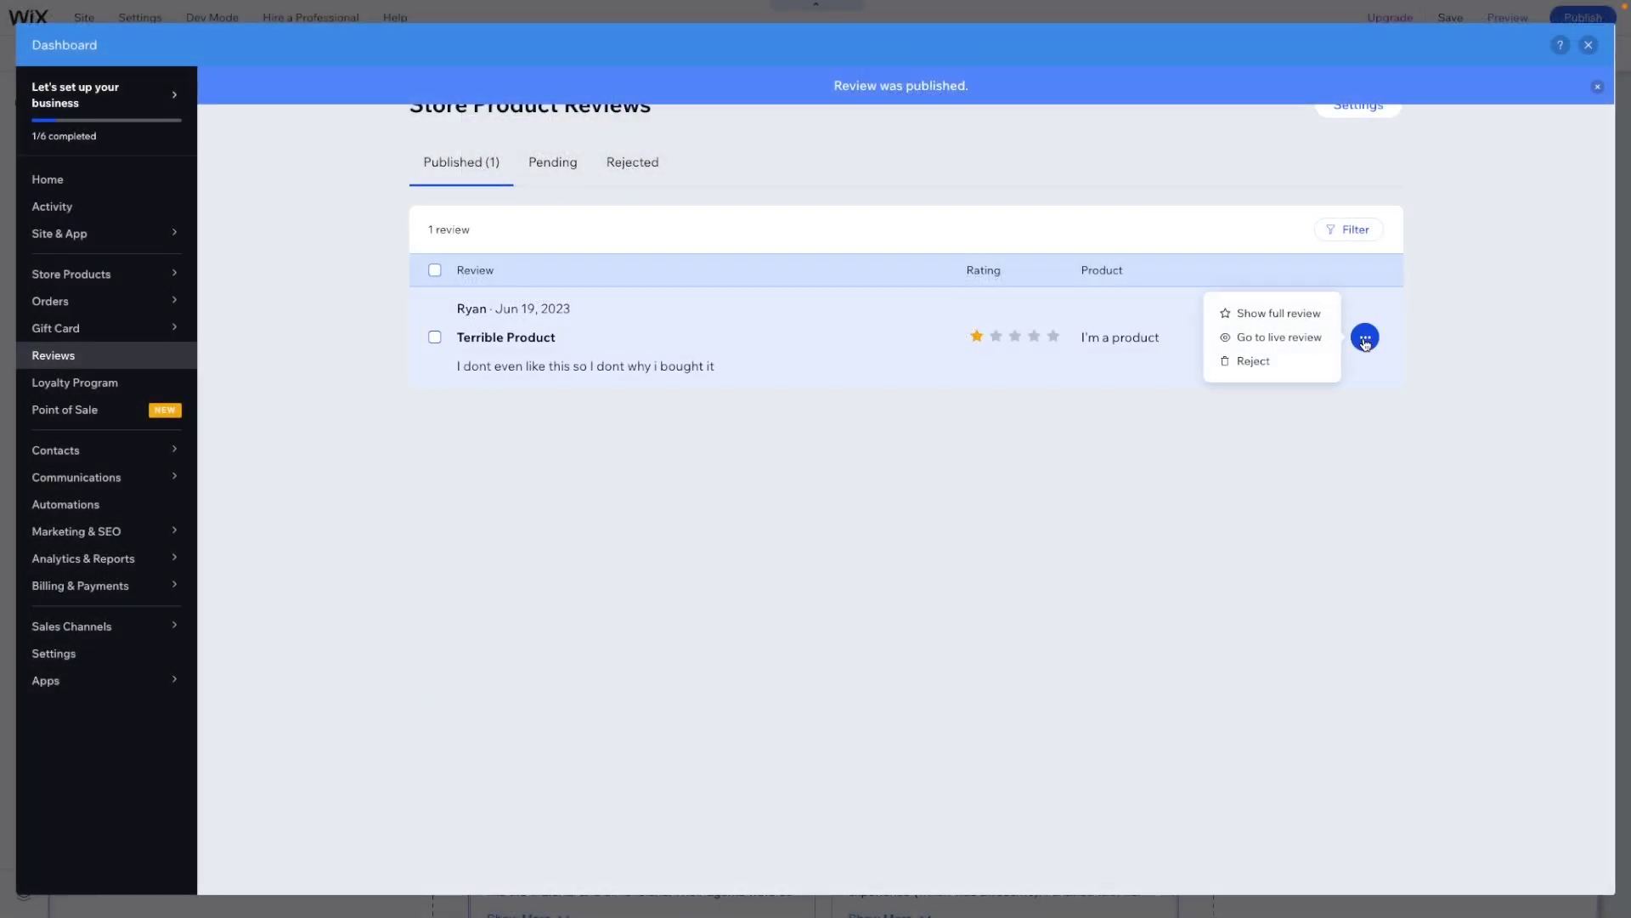
pyautogui.click(1279, 314)
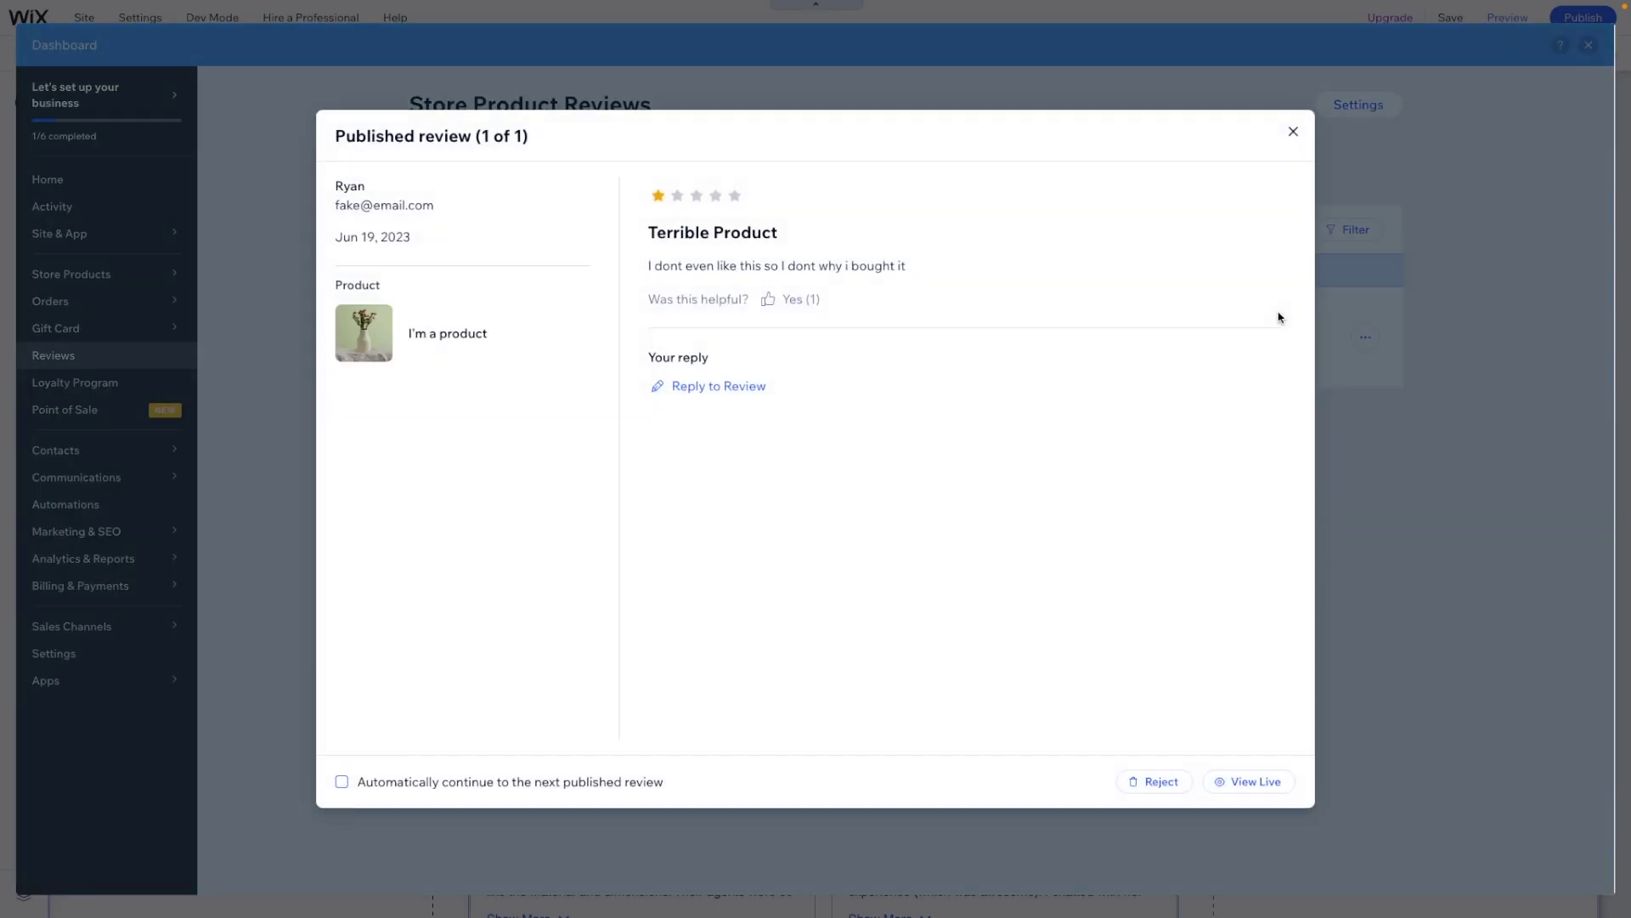
pyautogui.click(715, 389)
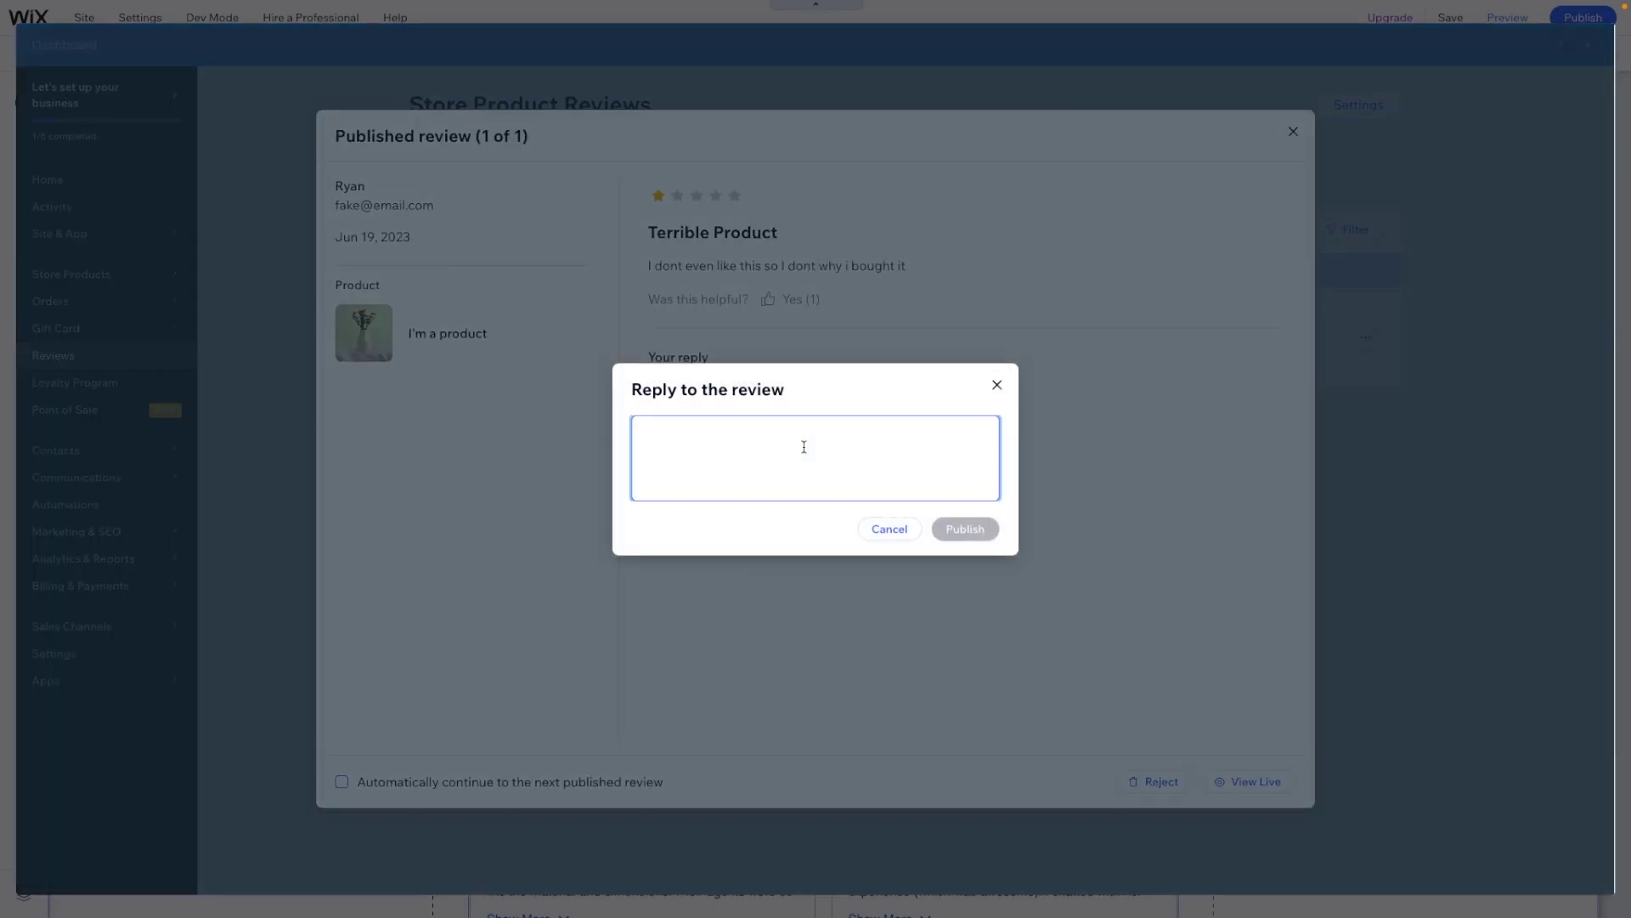
pyautogui.write('Sorry fo')
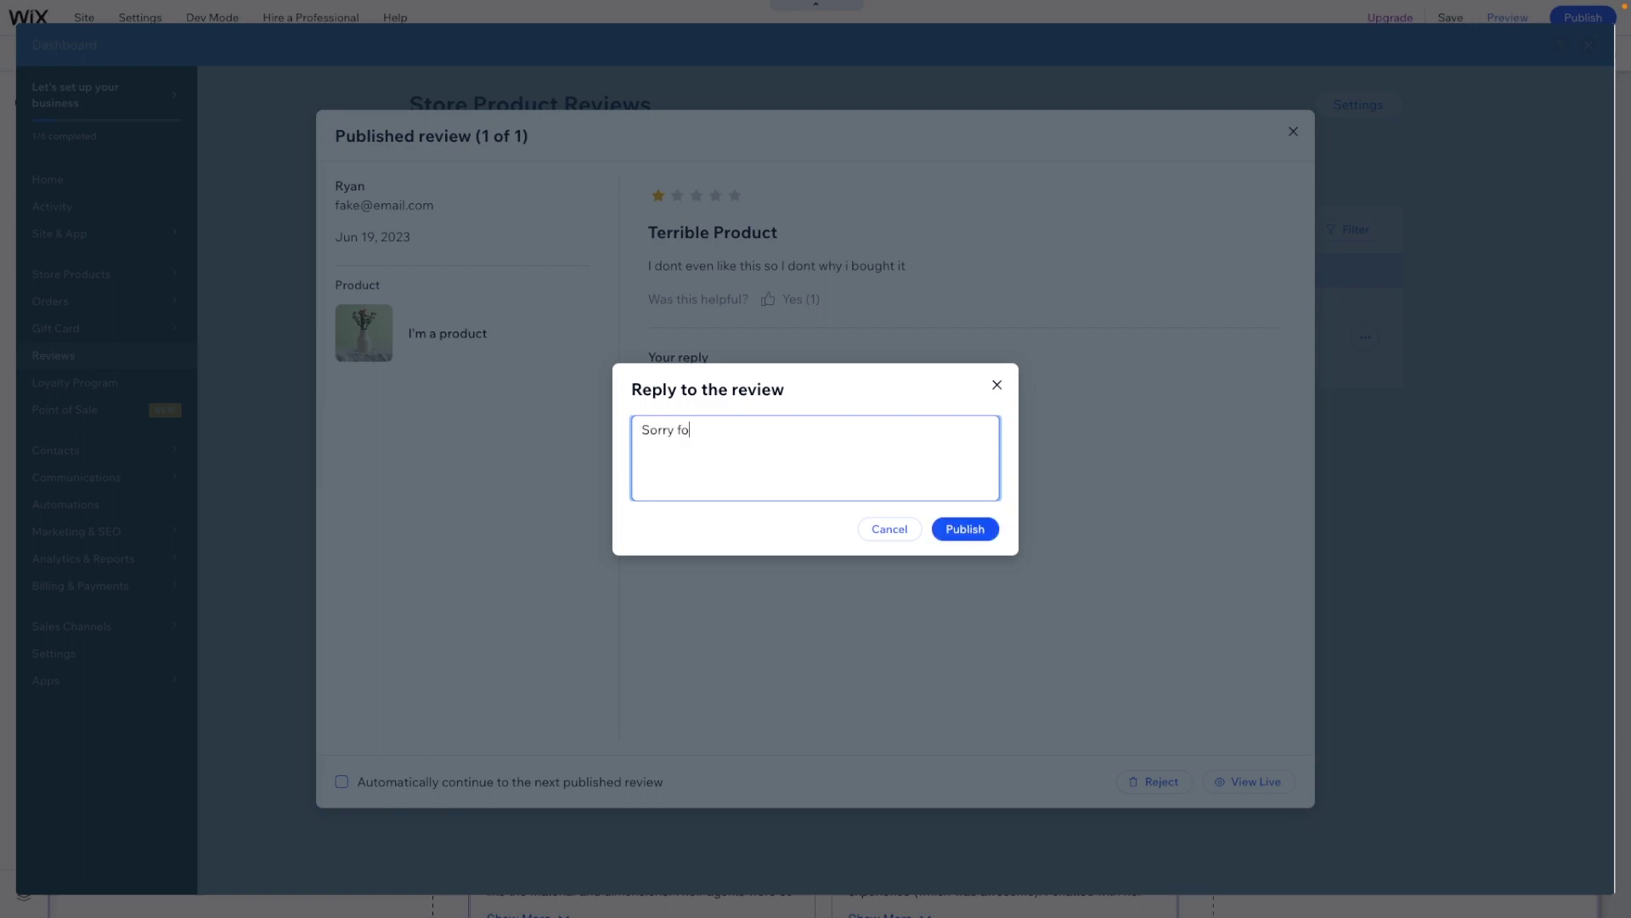
pyautogui.write('r')
pyautogui.press('BackSpace')
pyautogui.press('BackSpace')
pyautogui.press('BackSpace')
pyautogui.write('you had a bad experience with ')
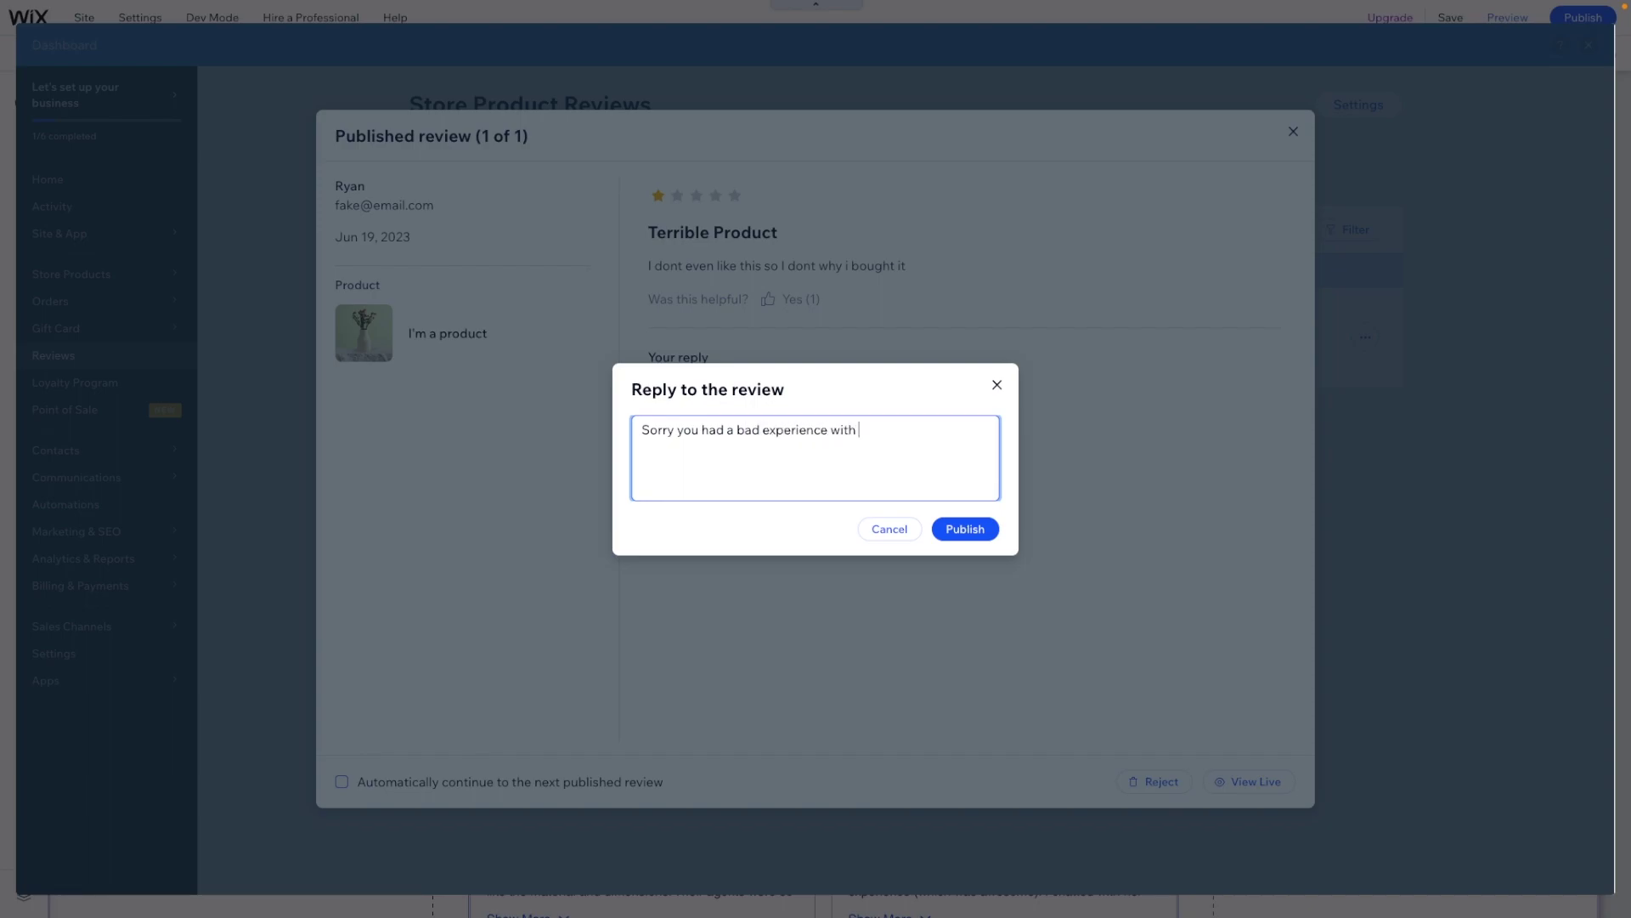
pyautogui.write('our shop. We have issued a full re')
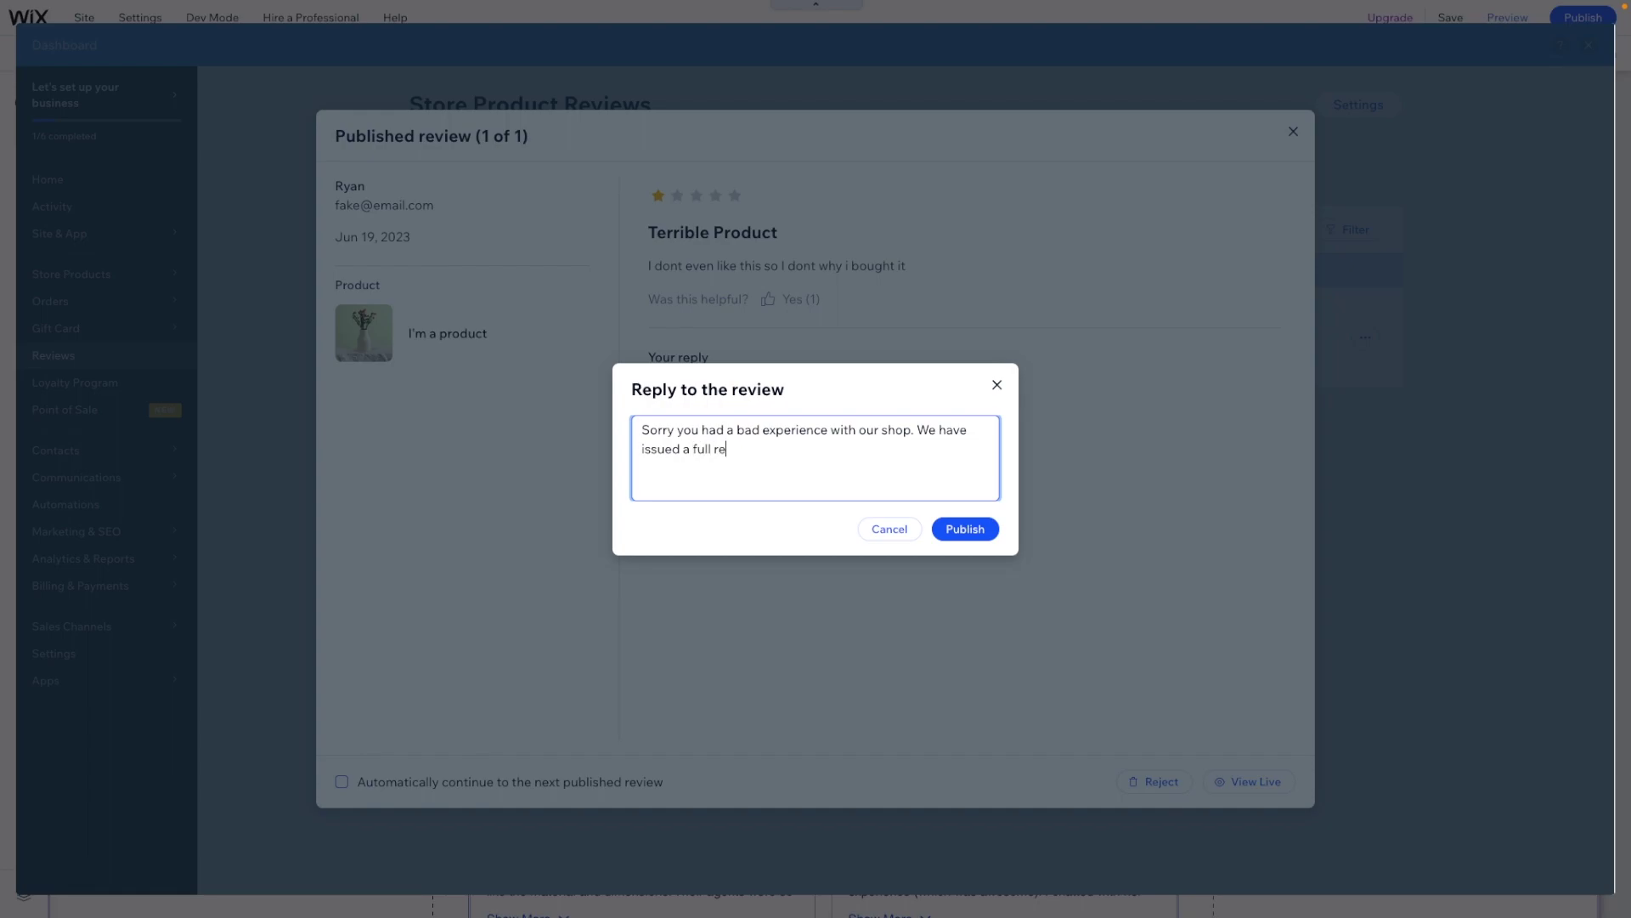
pyautogui.write('fund!')
pyautogui.click(940, 531)
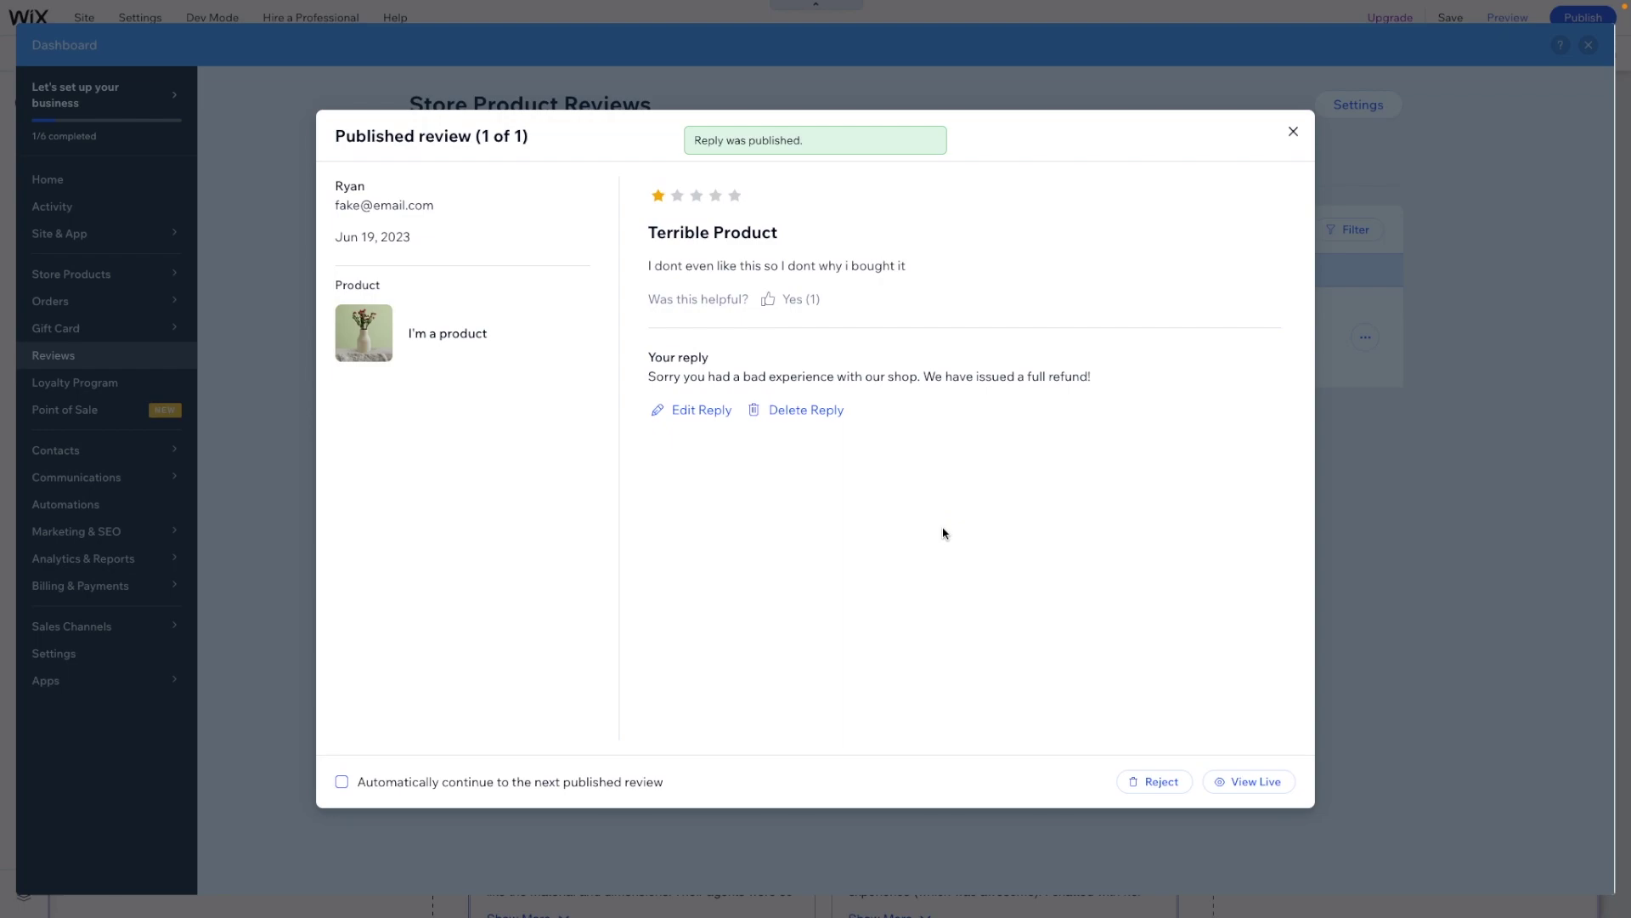
# On the live product page, check the review text and the Store Owner's refund reply with its timestamp
pyautogui.click(1261, 782)
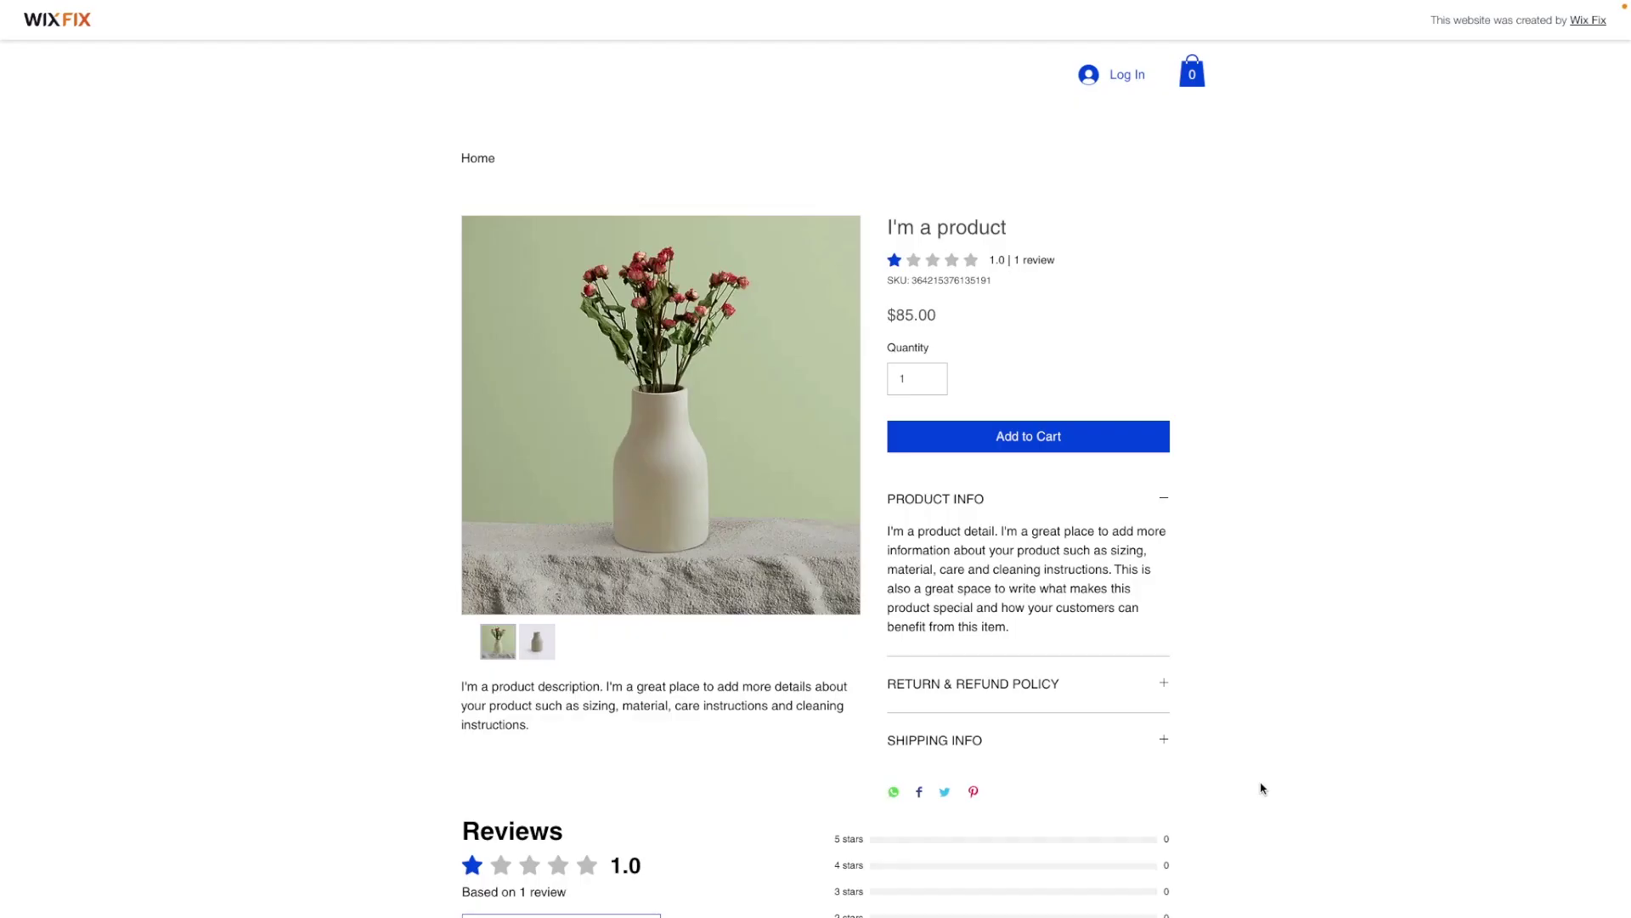
pyautogui.scroll(-5, 1296, 600)
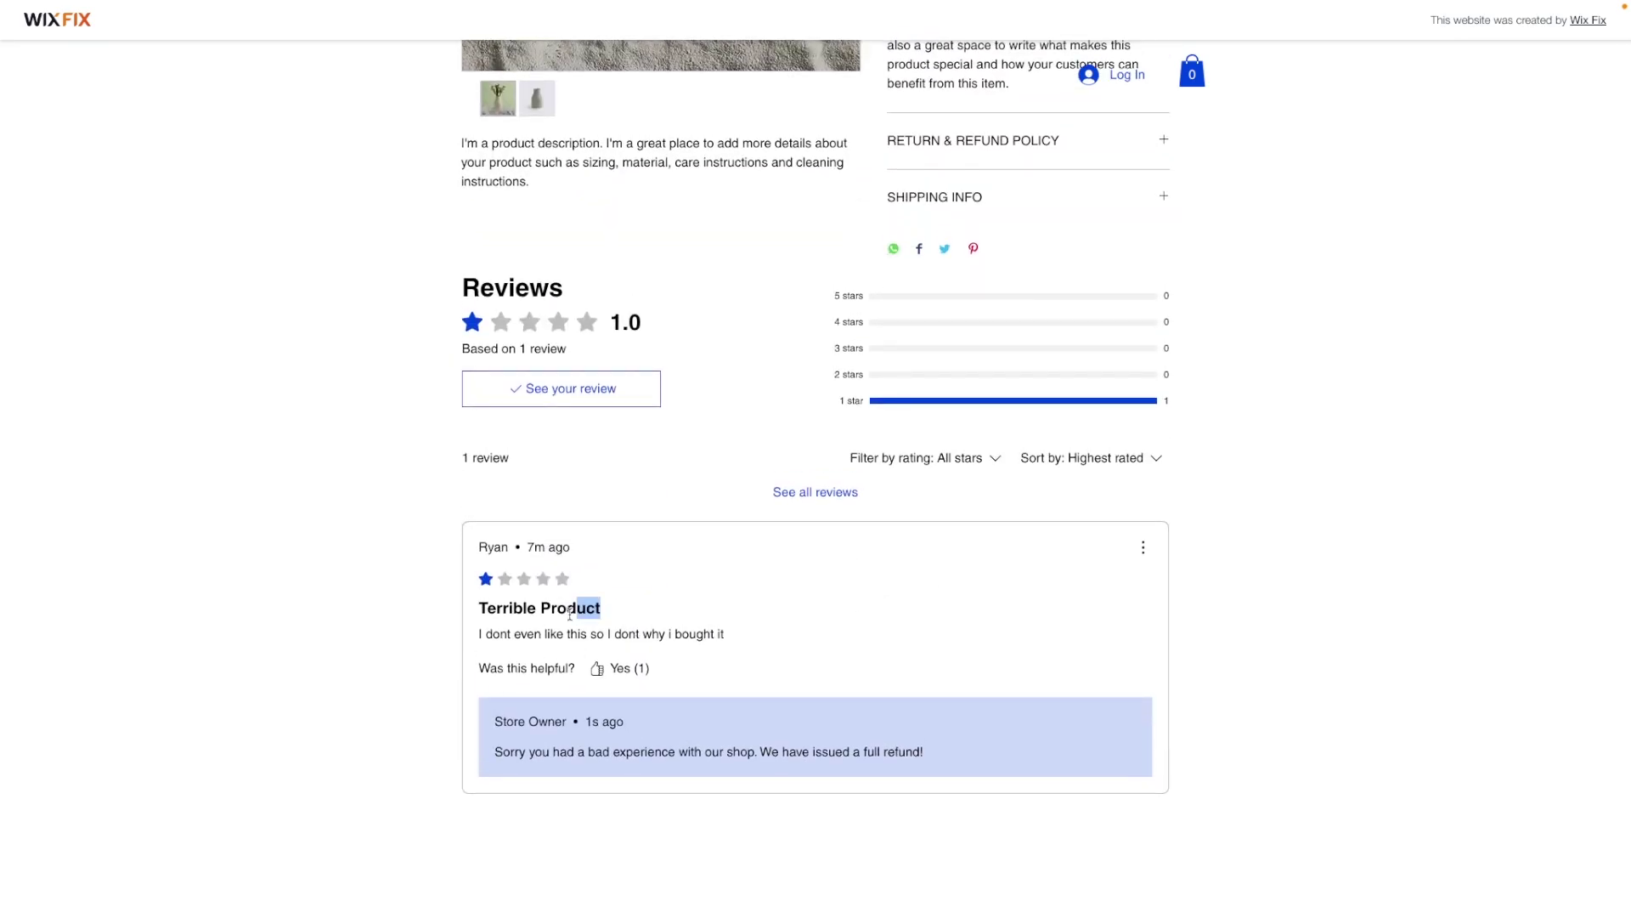
pyautogui.moveTo(479, 633); pyautogui.dragTo(578, 634)
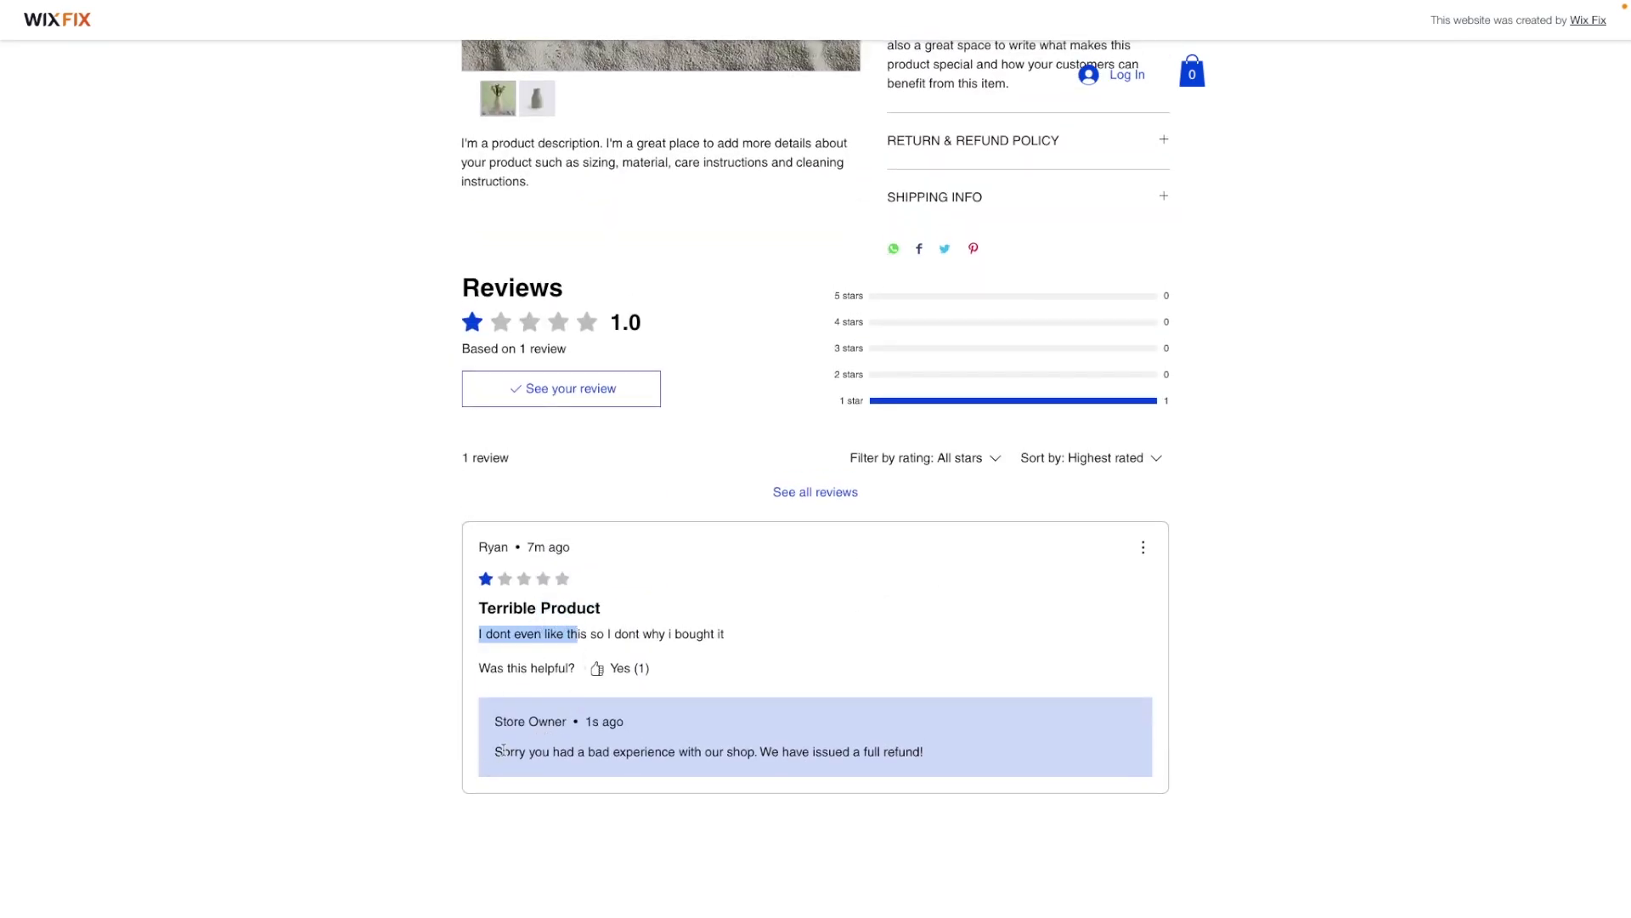
pyautogui.moveTo(494, 751); pyautogui.dragTo(965, 763)
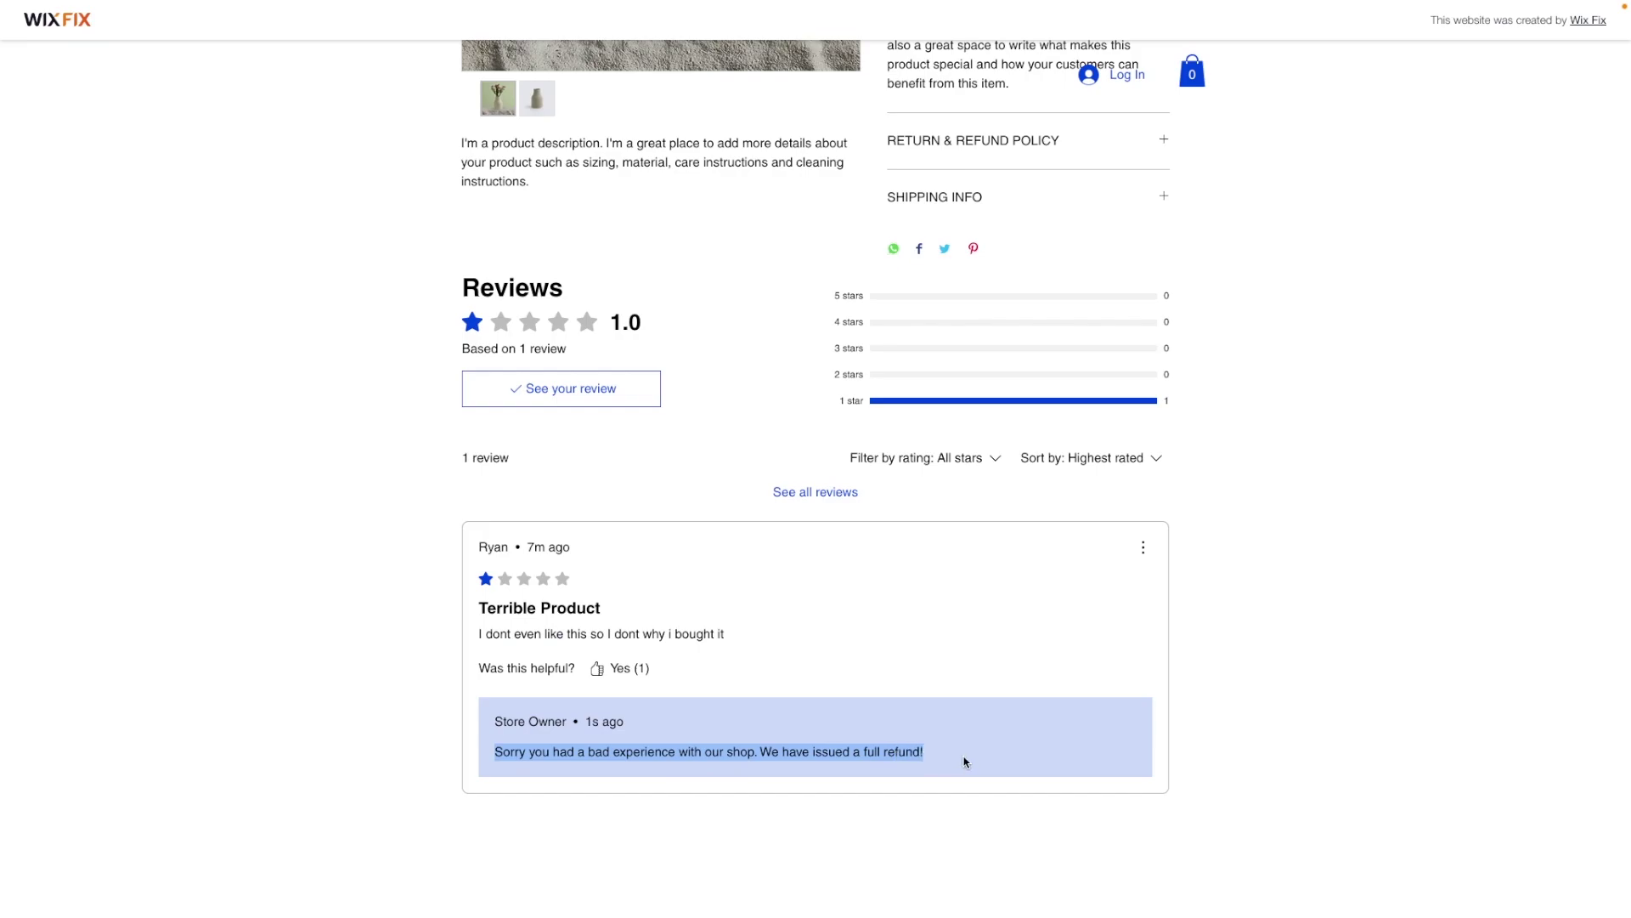
pyautogui.click(965, 761)
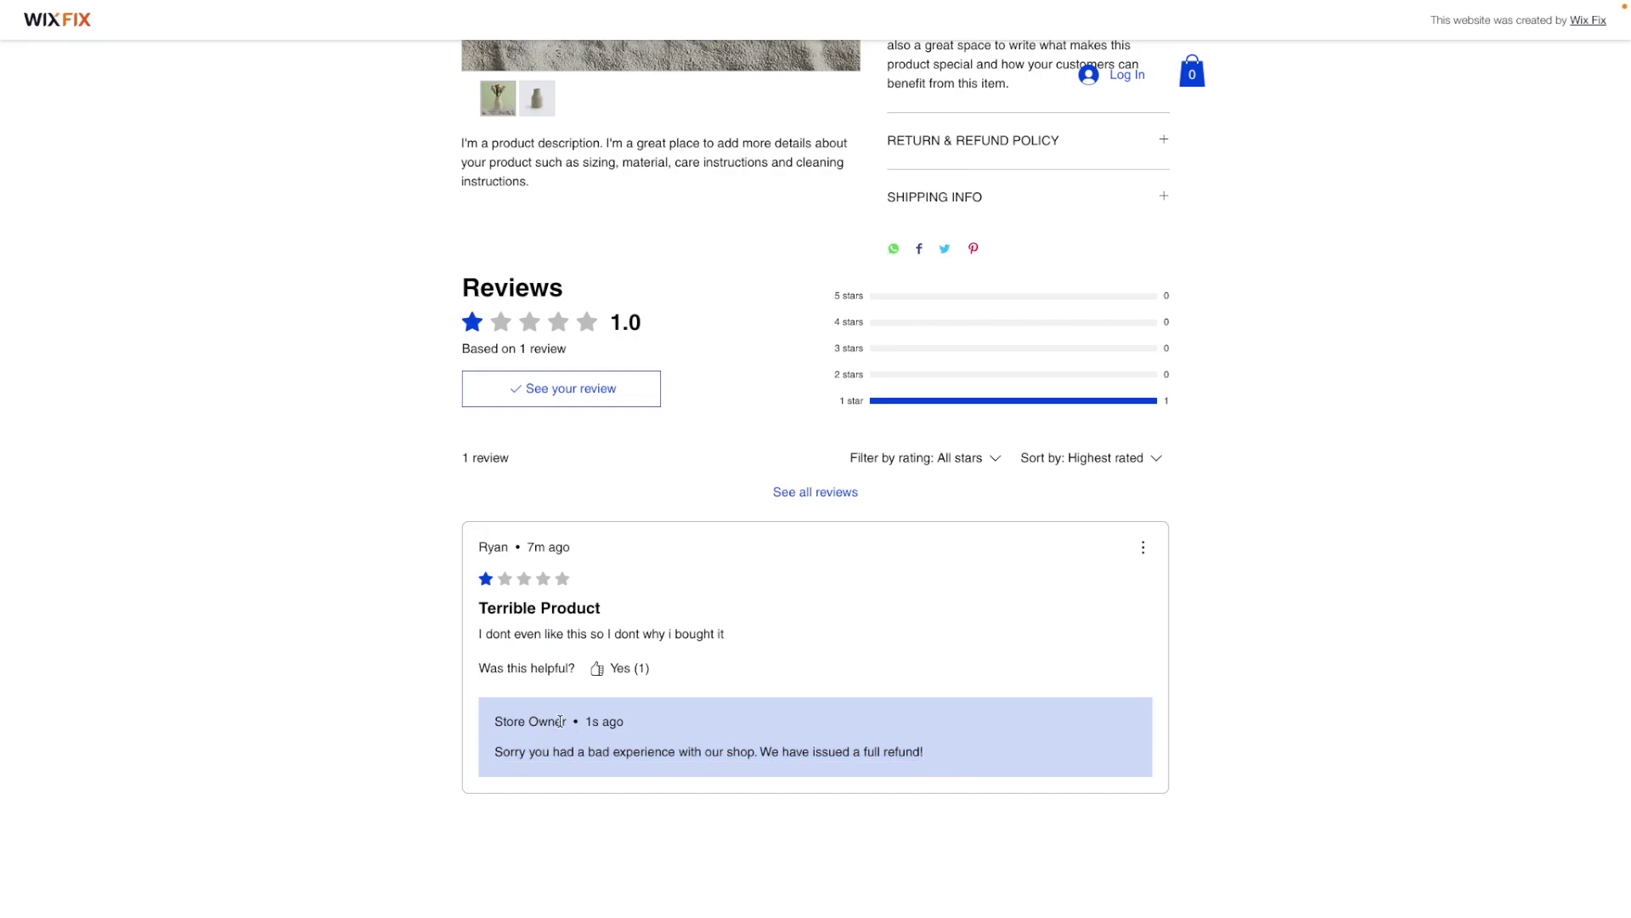
pyautogui.moveTo(568, 721); pyautogui.dragTo(497, 719)
pyautogui.moveTo(496, 721); pyautogui.dragTo(757, 724)
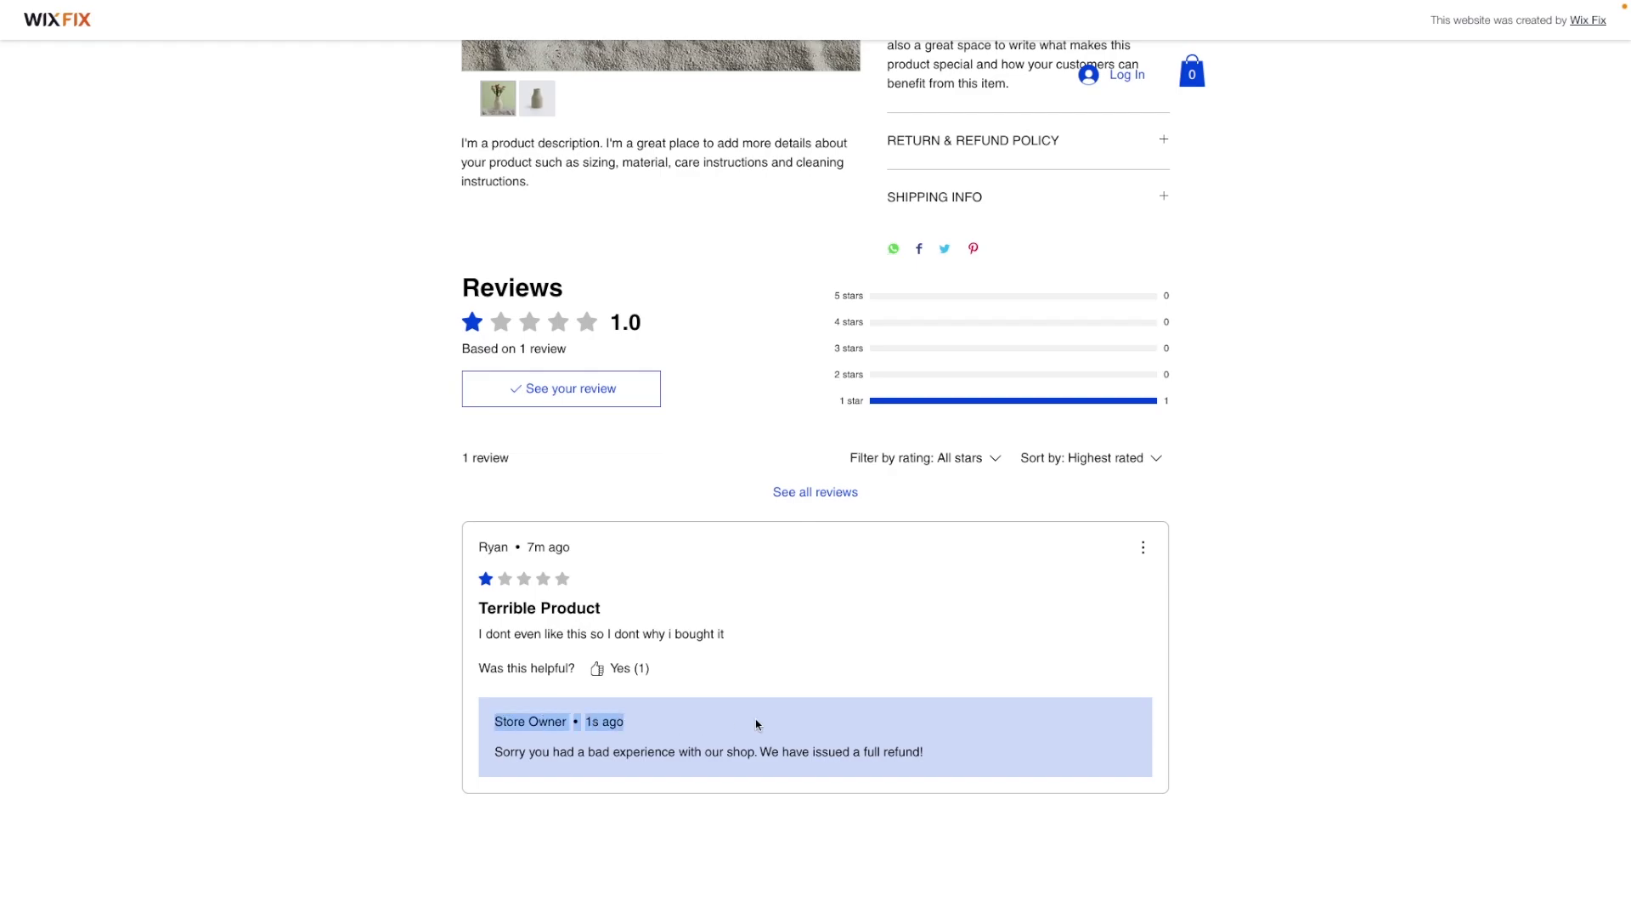
pyautogui.click(757, 724)
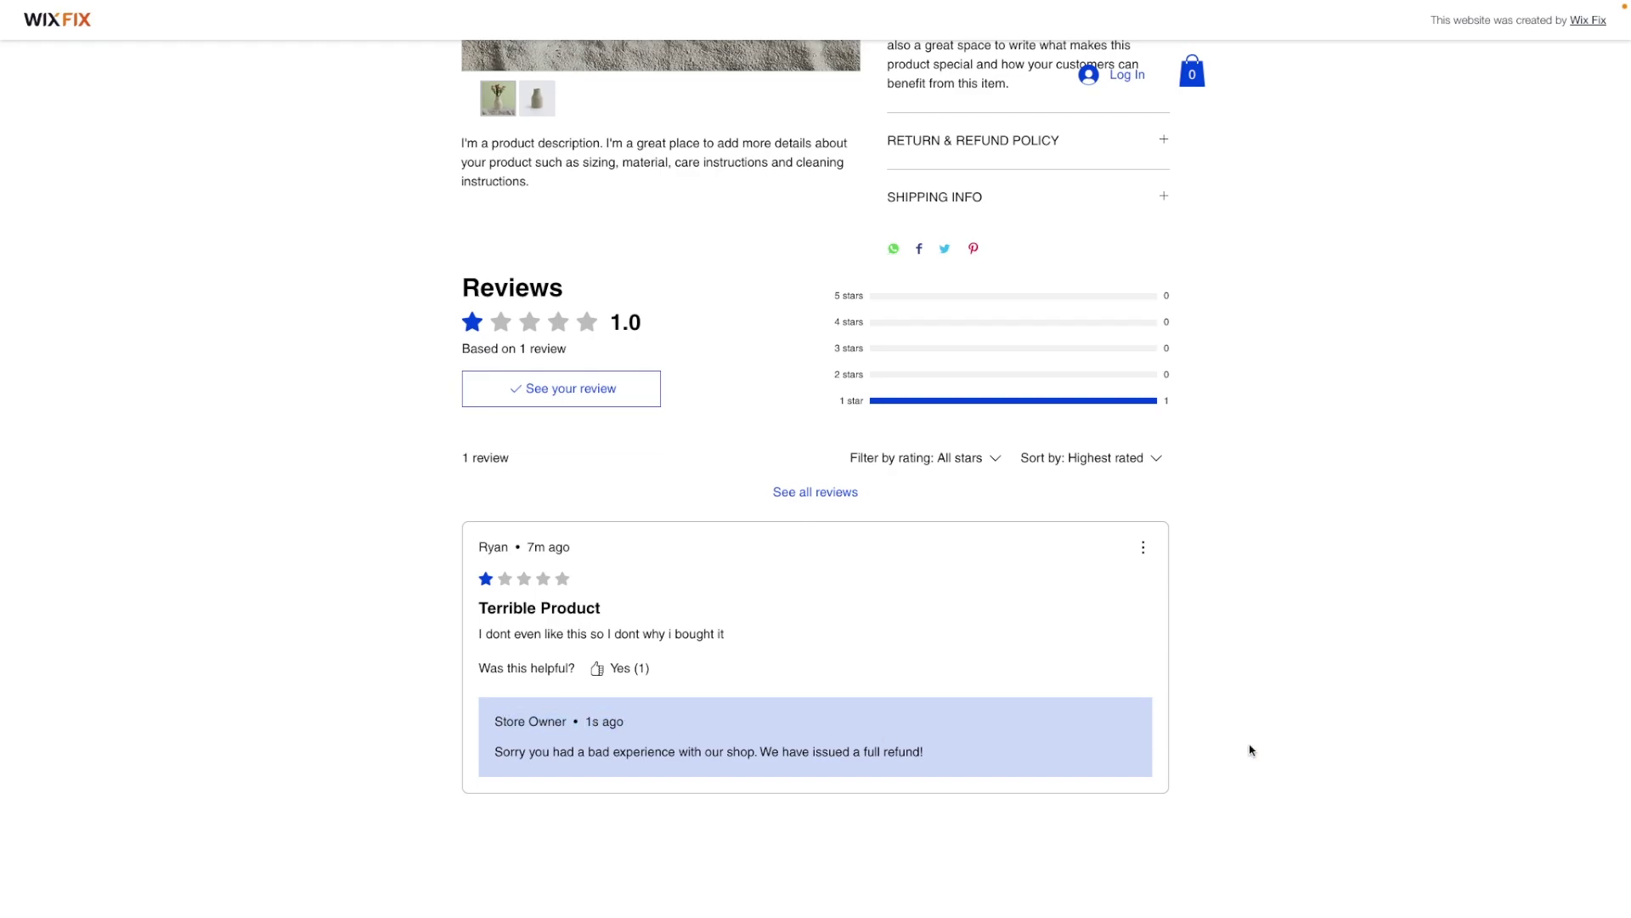